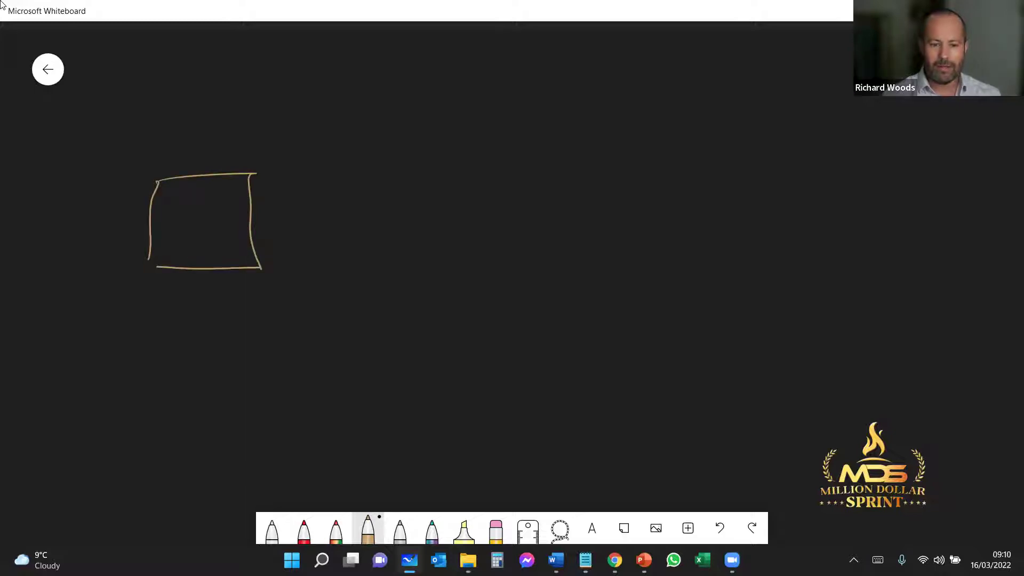
- With the light grey pen, draw a box over the beige square and add marks inside it
click(272, 527)
click(272, 528)
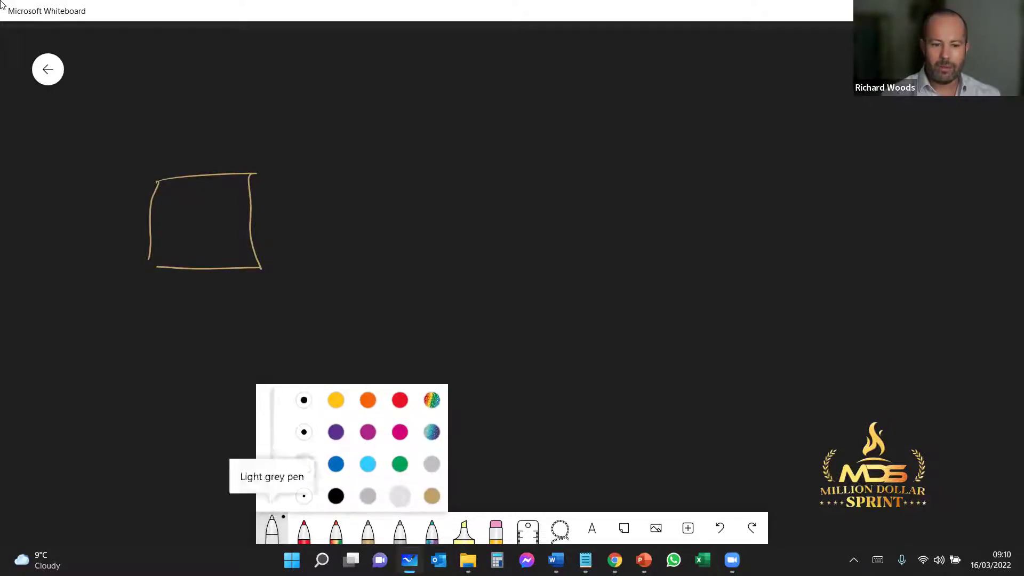
mouse_move(158, 178)
mouse_down()
mouse_move(173, 273)
mouse_move(279, 266)
mouse_move(163, 273)
mouse_up()
mouse_move(181, 194)
mouse_down()
mouse_move(205, 206)
mouse_move(196, 196)
mouse_up()
mouse_move(226, 200)
mouse_down()
mouse_move(250, 197)
mouse_move(235, 194)
mouse_up()
mouse_move(200, 229)
mouse_down()
mouse_move(228, 228)
mouse_move(202, 237)
mouse_up()
mouse_move(186, 241)
mouse_down()
mouse_move(209, 245)
mouse_move(190, 256)
mouse_up()
mouse_move(238, 255)
mouse_down()
mouse_move(259, 251)
mouse_move(254, 229)
mouse_up()
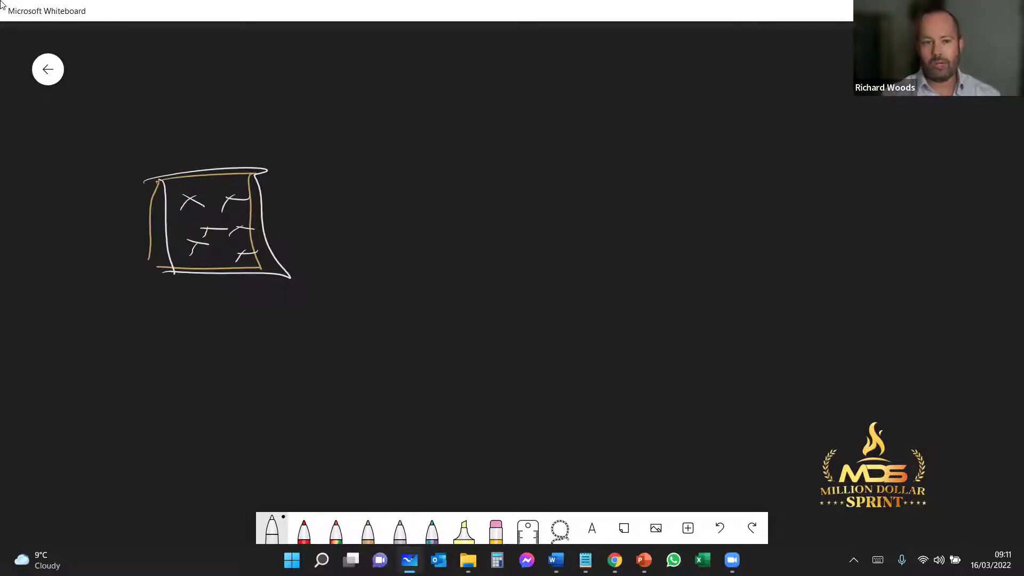
- Draw a long arrow right to a middle box holding a smaller inner box and an oval
mouse_move(228, 220)
mouse_down()
mouse_move(544, 216)
mouse_move(518, 228)
mouse_up()
mouse_move(642, 187)
mouse_down()
mouse_move(623, 269)
mouse_move(704, 290)
mouse_up()
drag(612, 283, 703, 291)
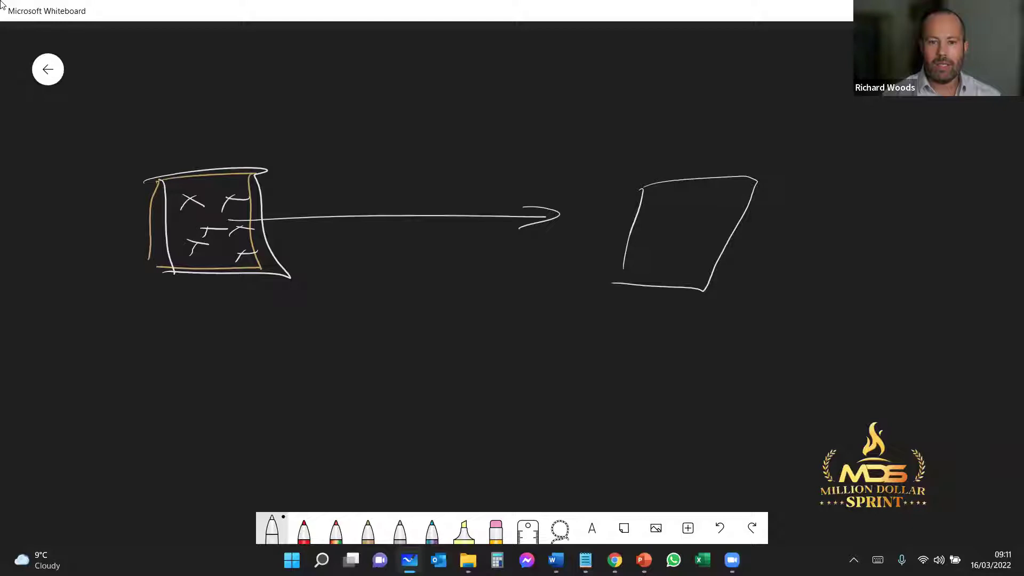
mouse_move(677, 204)
mouse_down()
mouse_move(663, 236)
mouse_move(728, 240)
mouse_up()
drag(642, 241, 727, 239)
mouse_move(697, 223)
mouse_down()
mouse_move(685, 227)
mouse_move(699, 224)
mouse_up()
mouse_move(704, 221)
mouse_down()
mouse_move(705, 232)
mouse_move(791, 244)
mouse_move(781, 250)
mouse_up()
- Draw a third box at the right with a T above it
mouse_move(851, 190)
mouse_down()
mouse_move(823, 294)
mouse_move(931, 297)
mouse_up()
drag(812, 285, 901, 295)
mouse_move(885, 151)
mouse_down()
mouse_move(885, 166)
mouse_move(915, 146)
mouse_up()
mouse_move(908, 158)
mouse_down()
mouse_move(930, 157)
mouse_move(922, 181)
mouse_up()
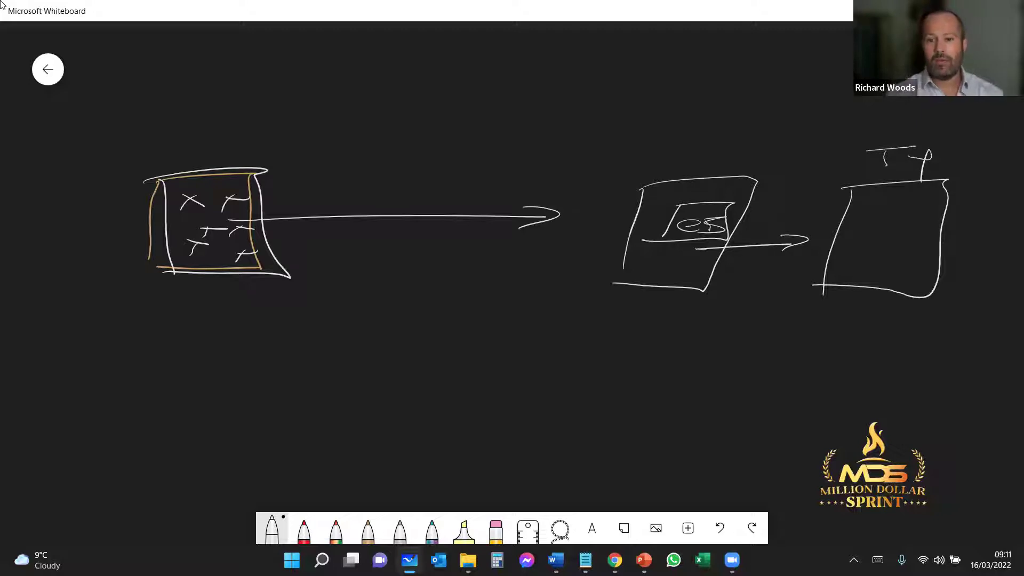
- Write a label inside the right box and mark a P under the middle and right boxes
mouse_move(873, 235)
mouse_down()
mouse_move(878, 249)
mouse_move(920, 237)
mouse_move(960, 245)
mouse_up()
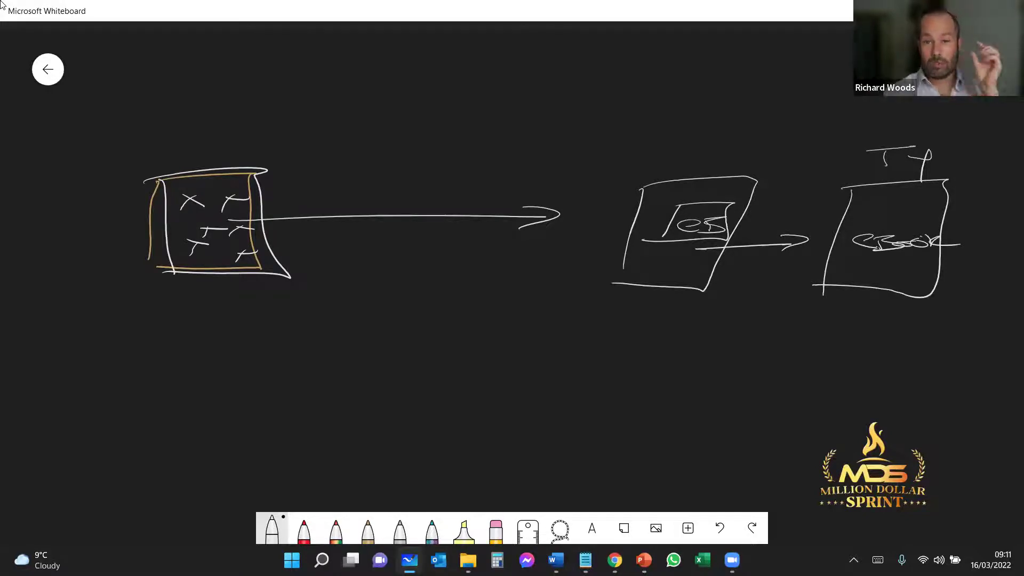
mouse_move(643, 307)
mouse_down()
mouse_move(640, 298)
mouse_move(657, 287)
mouse_up()
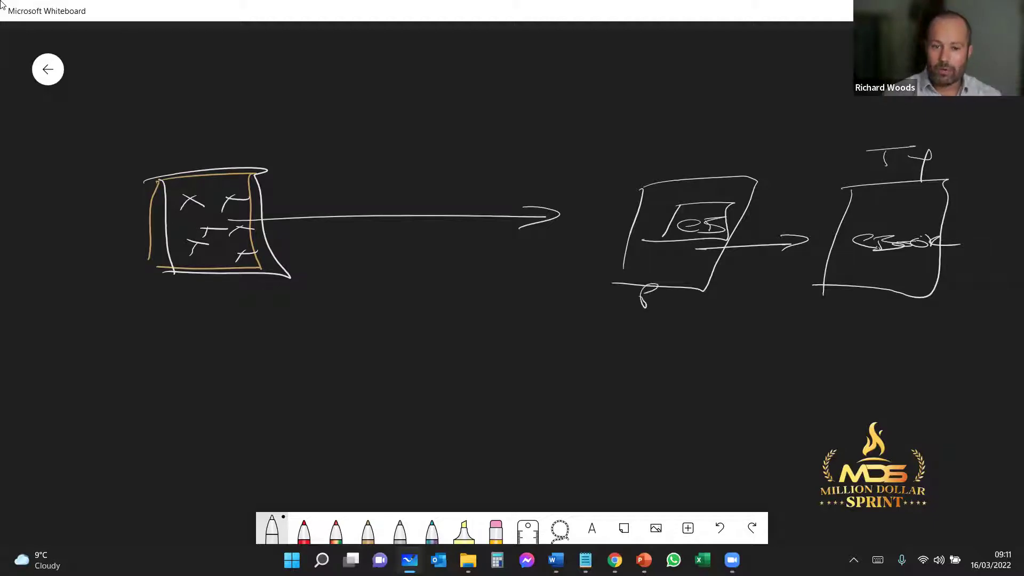
drag(865, 319, 886, 298)
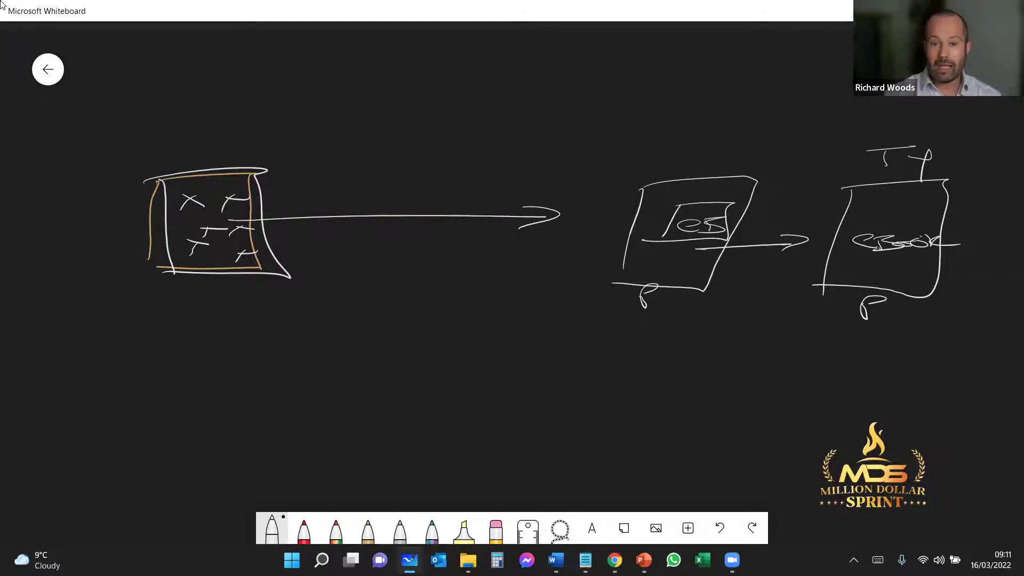
- Write 100 under the long arrow, then a circled 10 below the right box with an arrow back left
mouse_move(436, 243)
mouse_down()
mouse_move(435, 265)
mouse_move(463, 250)
mouse_up()
mouse_move(500, 251)
mouse_down()
mouse_move(493, 260)
mouse_move(499, 251)
mouse_up()
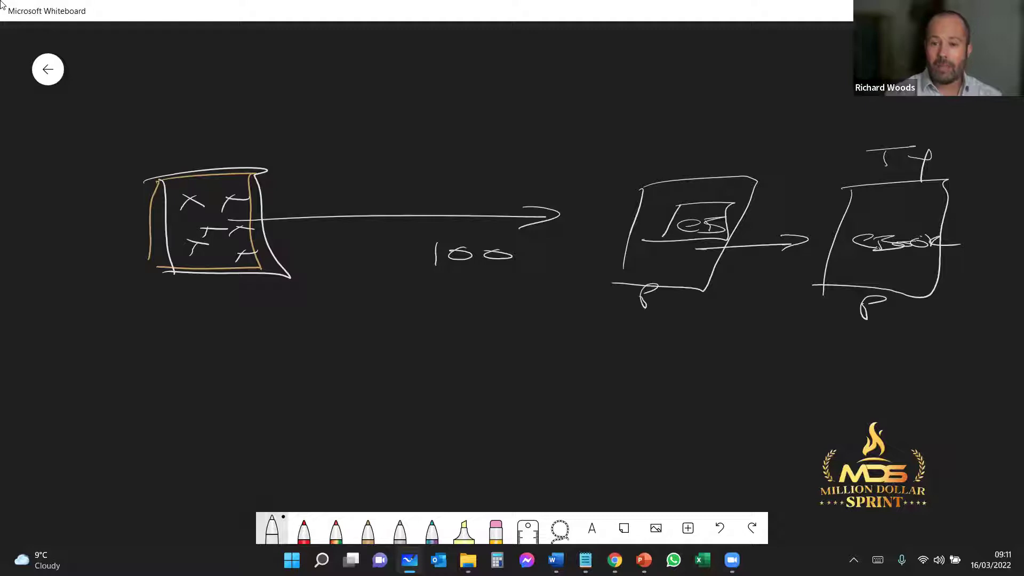
mouse_move(848, 342)
mouse_down()
mouse_move(847, 360)
mouse_move(886, 344)
mouse_up()
drag(922, 362, 932, 362)
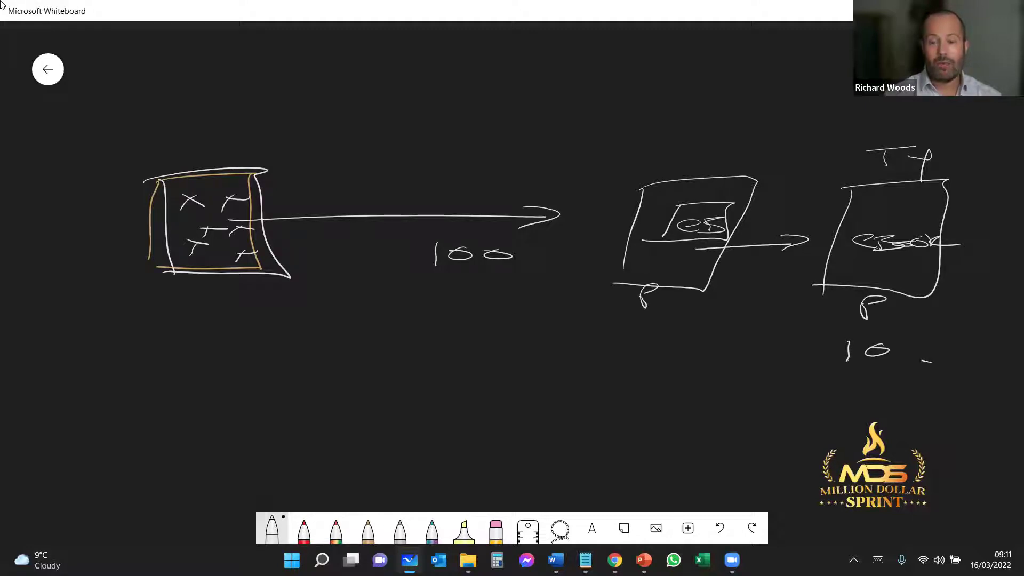
drag(901, 333, 924, 344)
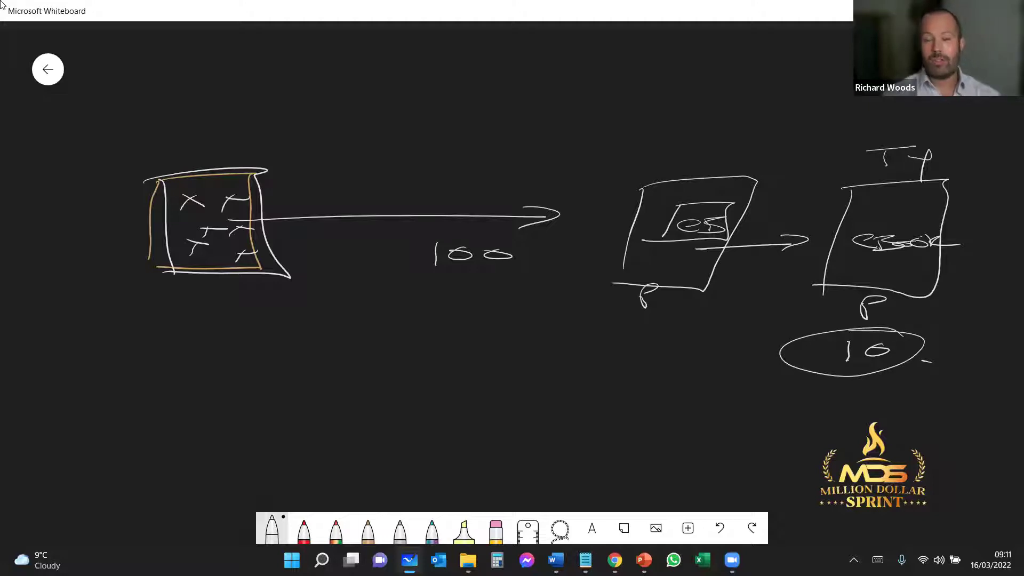
mouse_move(832, 364)
mouse_down()
mouse_move(766, 365)
mouse_move(266, 301)
mouse_move(296, 295)
mouse_up()
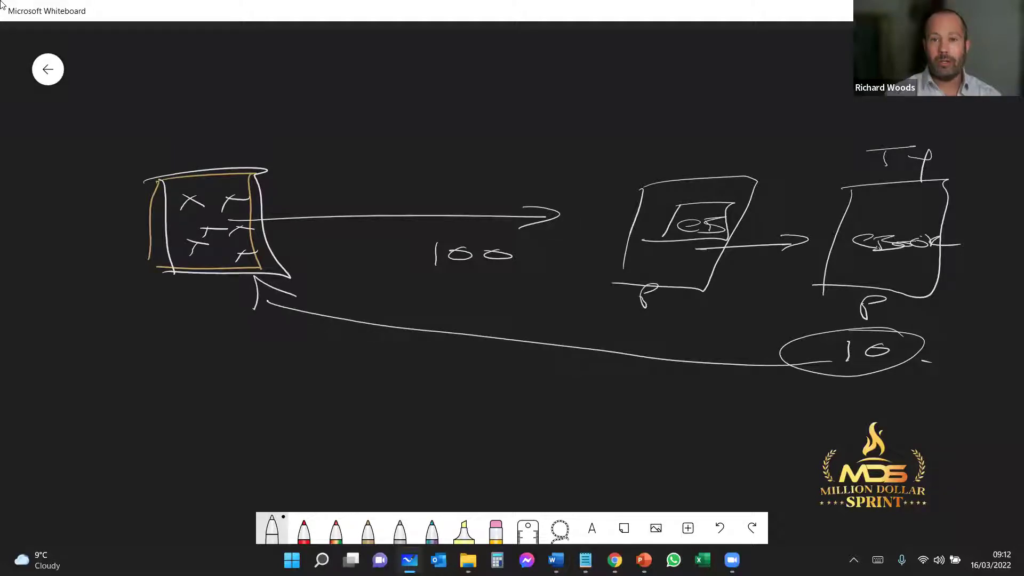
- Add short lines under the circled 10 and below the left box, and circle the T and X inside it
mouse_move(843, 373)
mouse_down()
mouse_move(900, 373)
mouse_move(874, 380)
mouse_up()
drag(832, 386, 877, 394)
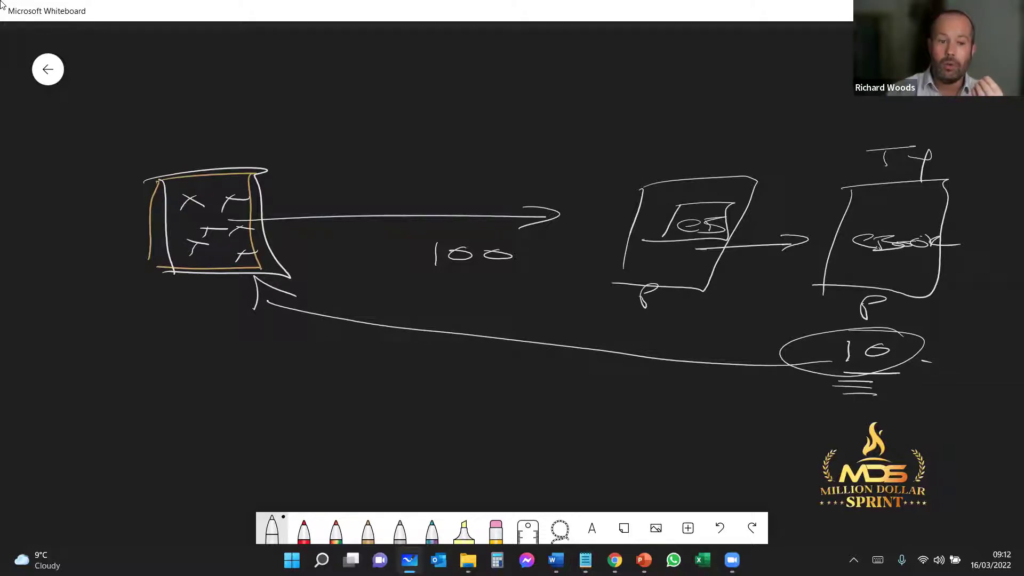
mouse_move(142, 318)
mouse_down()
mouse_move(174, 318)
mouse_move(172, 326)
mouse_up()
drag(144, 335, 165, 342)
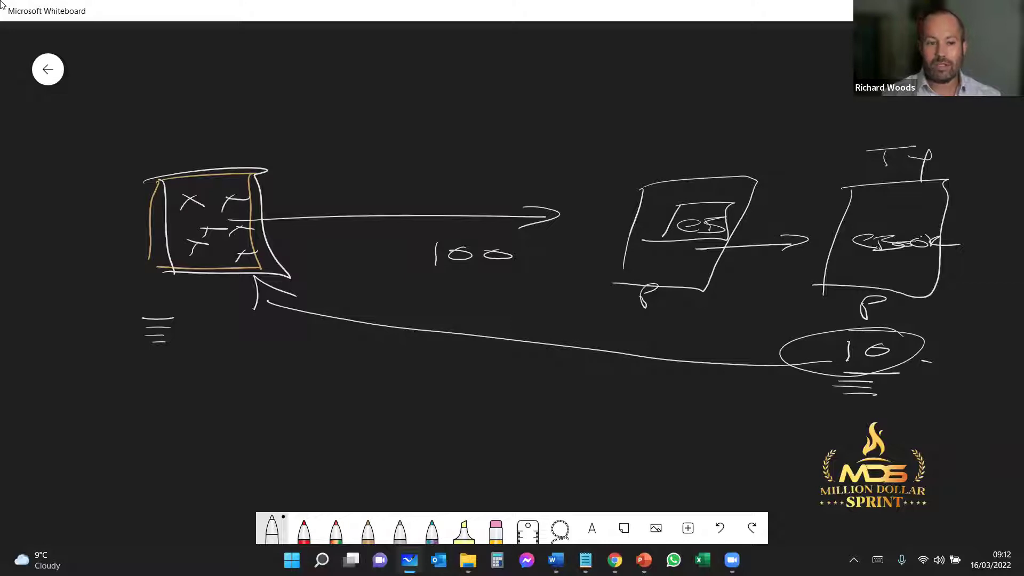
drag(193, 236, 210, 240)
mouse_move(200, 190)
mouse_down()
mouse_move(218, 202)
mouse_move(213, 223)
mouse_move(223, 230)
mouse_up()
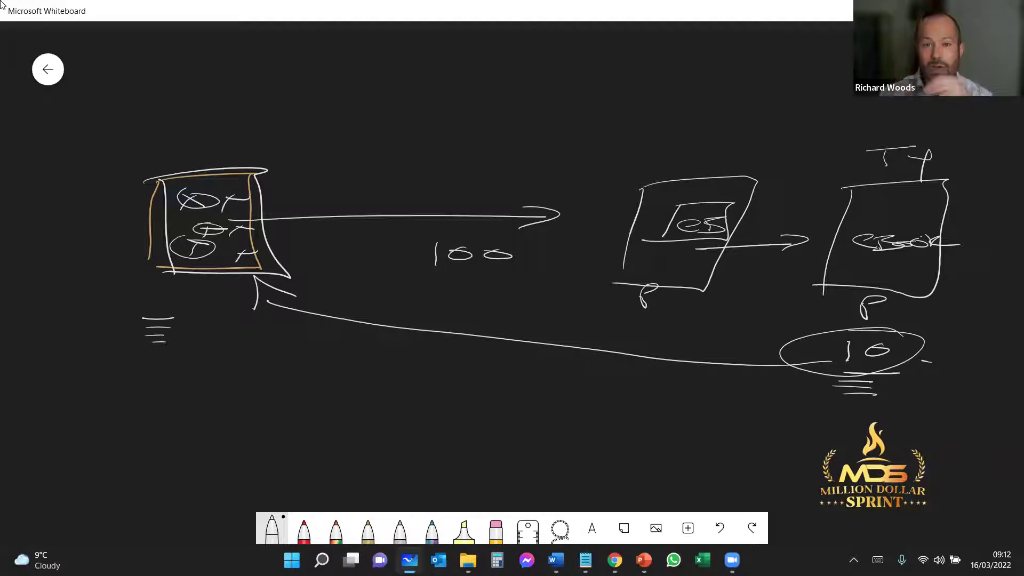
- Draw three ovals at the lower left, linking one to the middle box's P
mouse_move(168, 303)
mouse_down()
mouse_move(110, 342)
mouse_move(169, 305)
mouse_up()
mouse_move(134, 359)
mouse_down()
mouse_move(112, 368)
mouse_move(136, 359)
mouse_up()
drag(125, 424, 658, 291)
drag(151, 382, 601, 289)
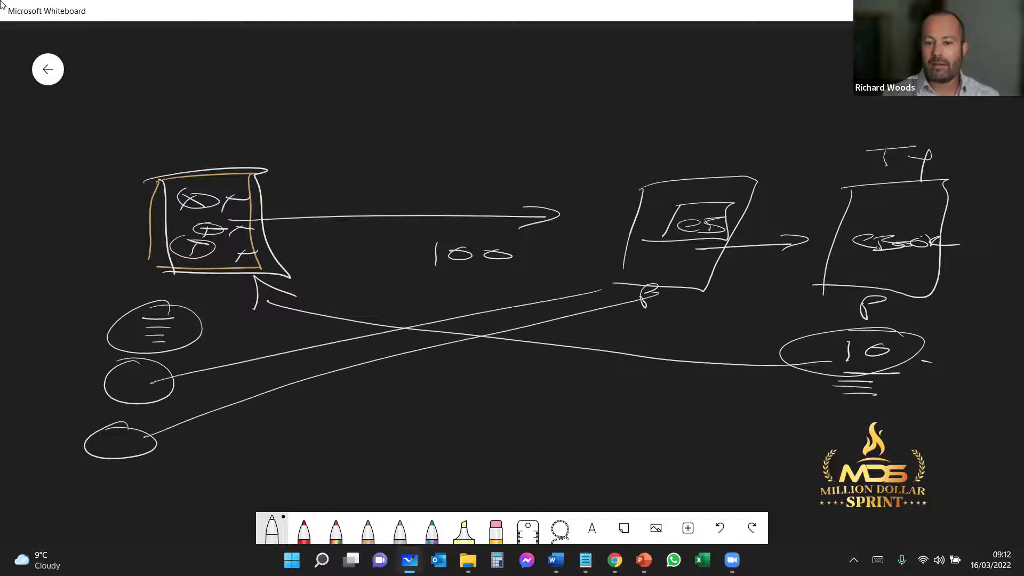
- Write 15% below the circled 10
drag(758, 407, 757, 426)
mouse_move(779, 409)
mouse_down()
mouse_move(800, 417)
mouse_move(773, 423)
mouse_up()
mouse_move(781, 407)
mouse_down()
mouse_move(813, 402)
mouse_move(835, 424)
mouse_up()
mouse_move(827, 403)
mouse_down()
mouse_move(839, 400)
mouse_move(829, 406)
mouse_up()
drag(824, 425, 801, 425)
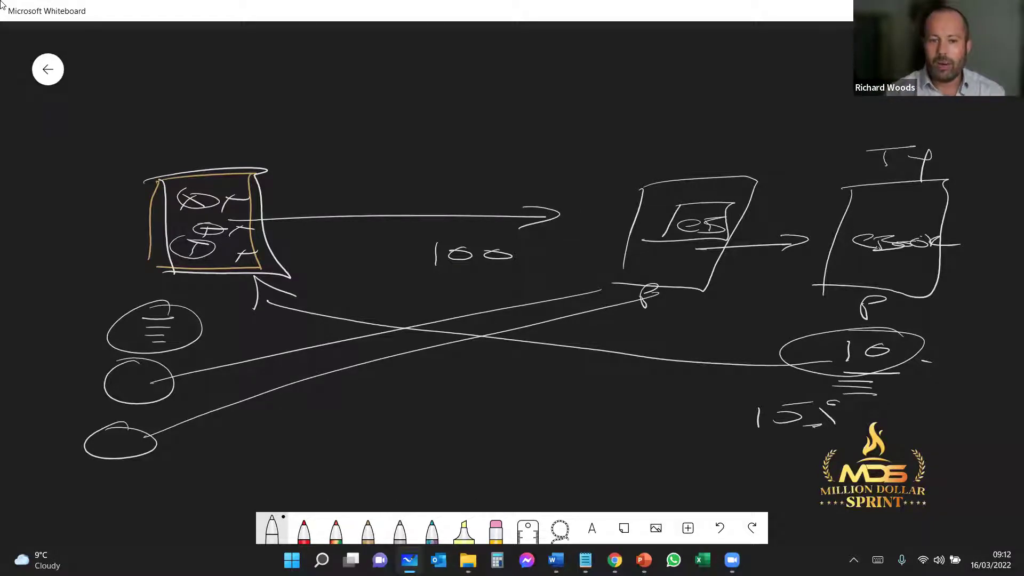
- Write 10.5 above the left box, mark above the other boxes, and draw an upward arrow at the left
mouse_move(286, 126)
mouse_down()
mouse_move(288, 143)
mouse_move(319, 128)
mouse_move(337, 137)
mouse_up()
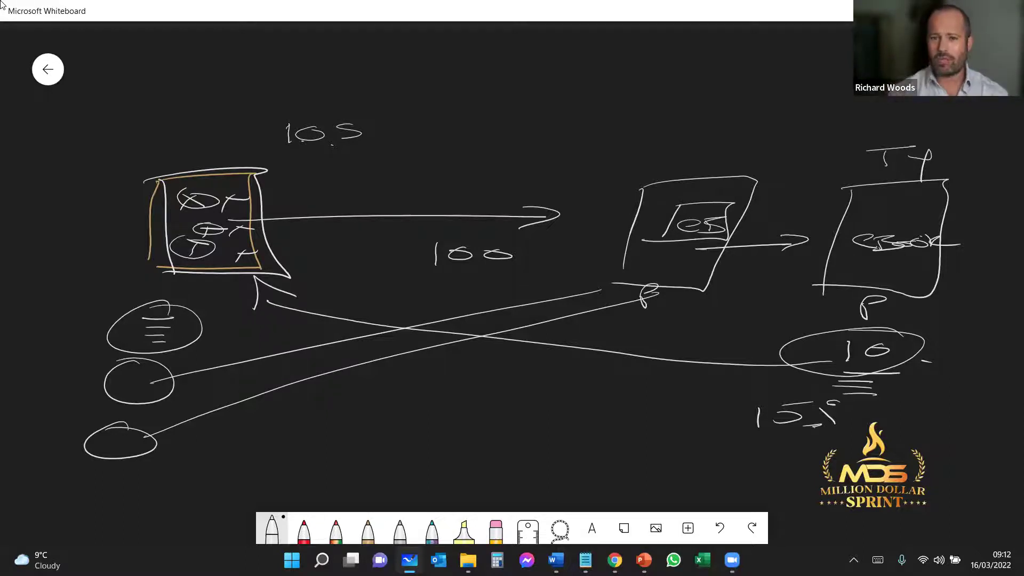
mouse_move(723, 151)
mouse_down()
mouse_move(720, 161)
mouse_move(746, 158)
mouse_move(725, 164)
mouse_up()
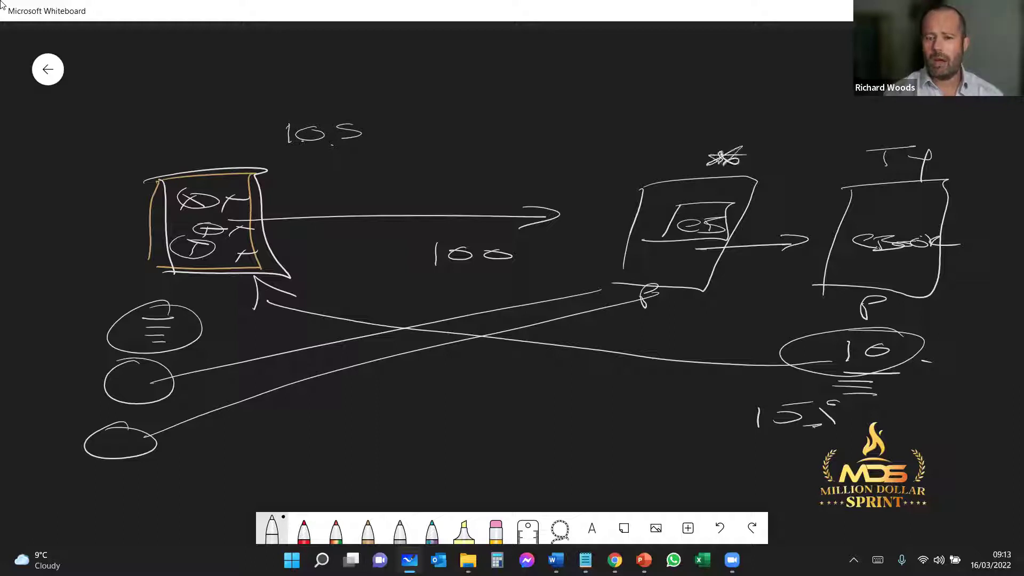
mouse_move(864, 152)
mouse_down()
mouse_move(841, 163)
mouse_move(858, 147)
mouse_up()
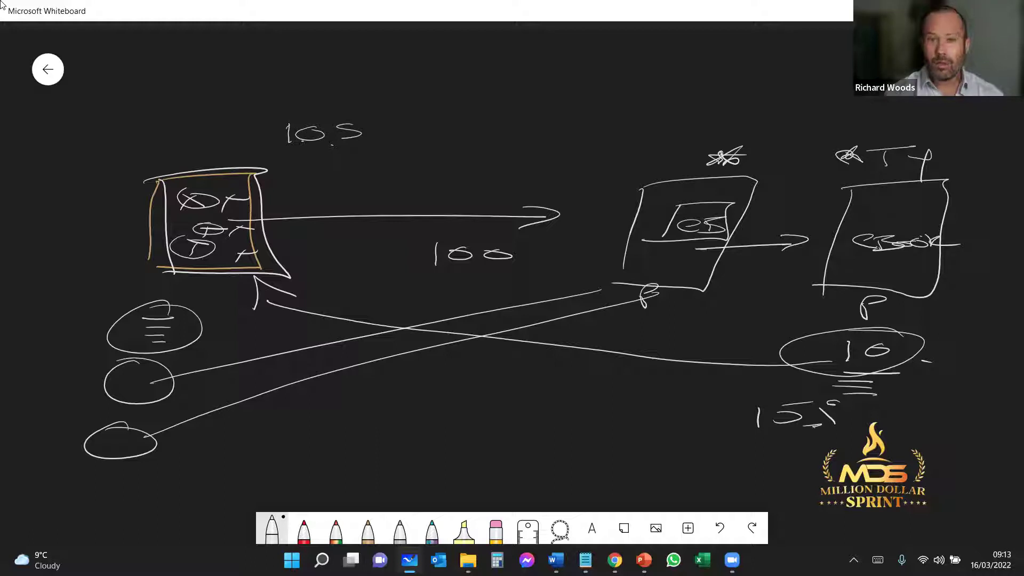
mouse_move(101, 247)
mouse_down()
mouse_move(120, 166)
mouse_move(141, 160)
mouse_up()
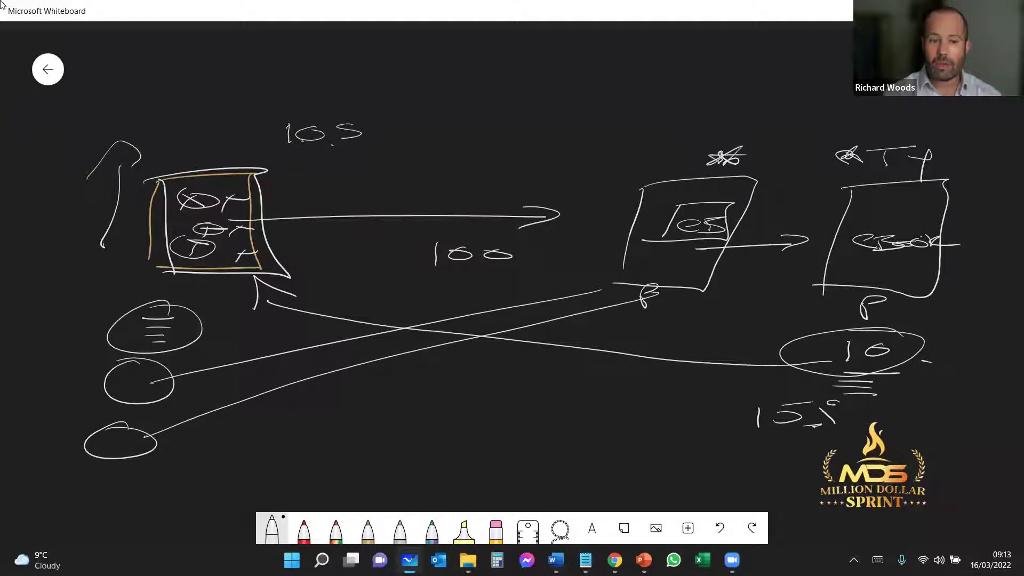
drag(168, 312, 160, 316)
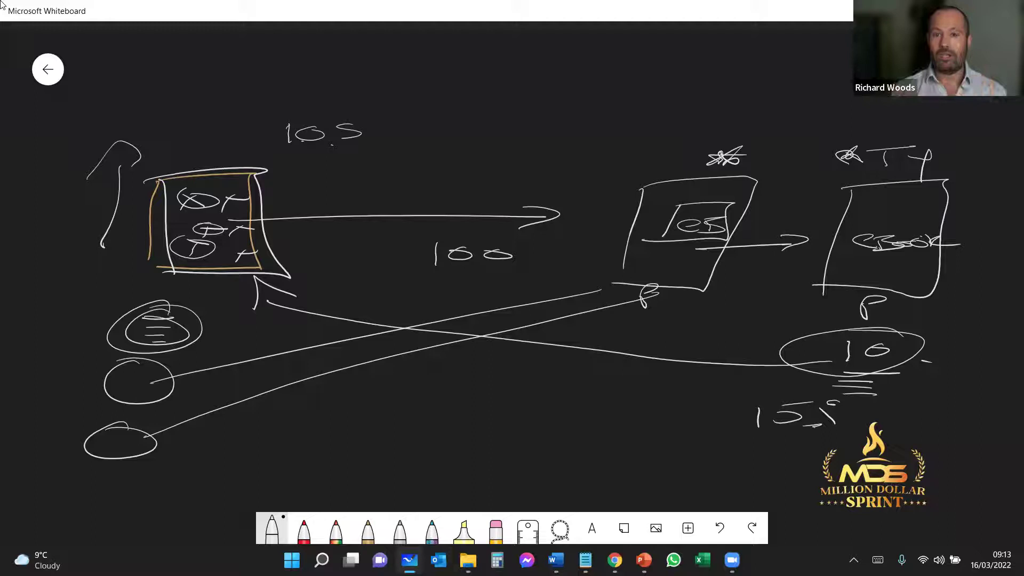
- Draw a long wavy dividing line down the middle and circle both P marks
mouse_move(412, 145)
mouse_down()
mouse_move(368, 205)
mouse_move(373, 357)
mouse_move(339, 484)
mouse_up()
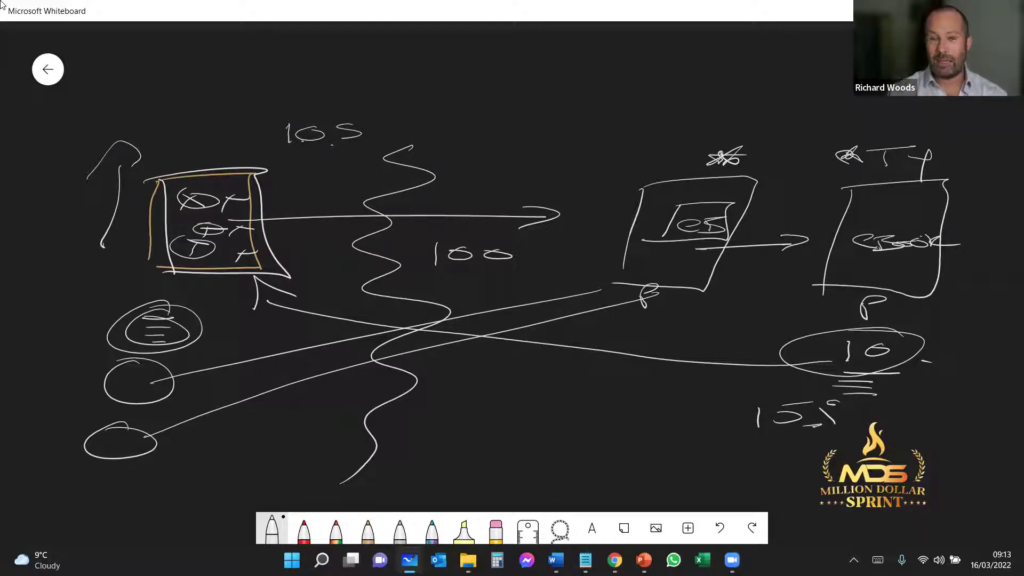
drag(670, 284, 618, 286)
mouse_move(885, 291)
mouse_down()
mouse_move(915, 308)
mouse_move(842, 285)
mouse_up()
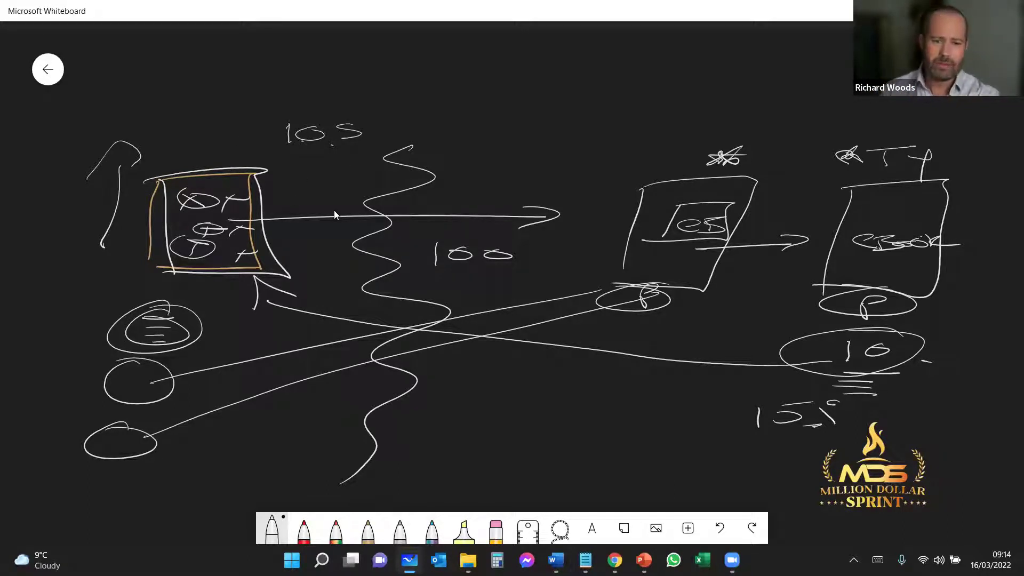
- Scroll the canvas over to the framed sketch above the funnel drawing
scroll(328, 204, down, 2)
scroll(540, 418, up, 5)
scroll(540, 418, left, 3)
mouse_move(644, 560)
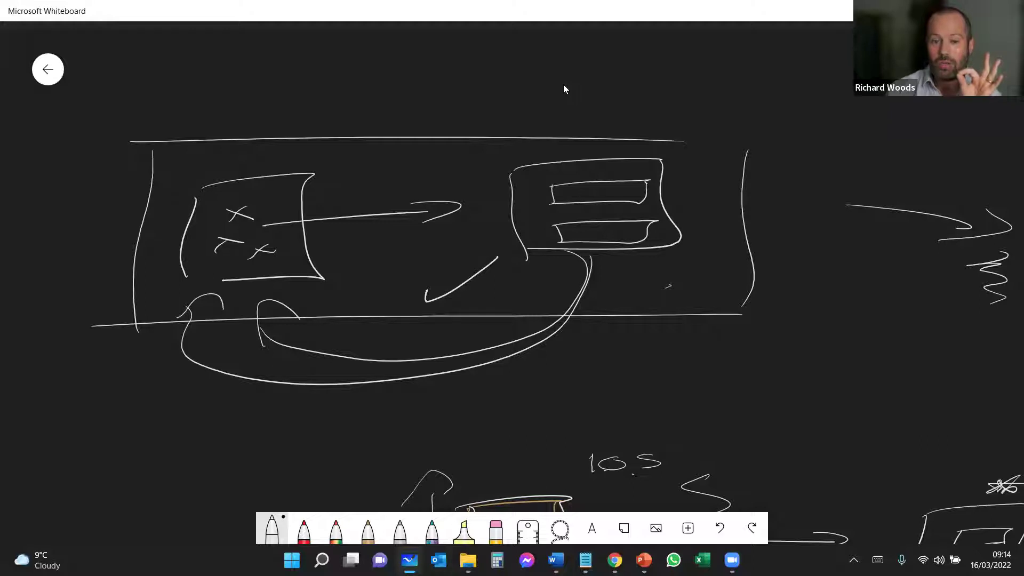
- Circle the small mark beside the two-bar box and arrow it down to a new labelled box
mouse_move(680, 275)
mouse_down()
mouse_move(635, 288)
mouse_move(662, 272)
mouse_up()
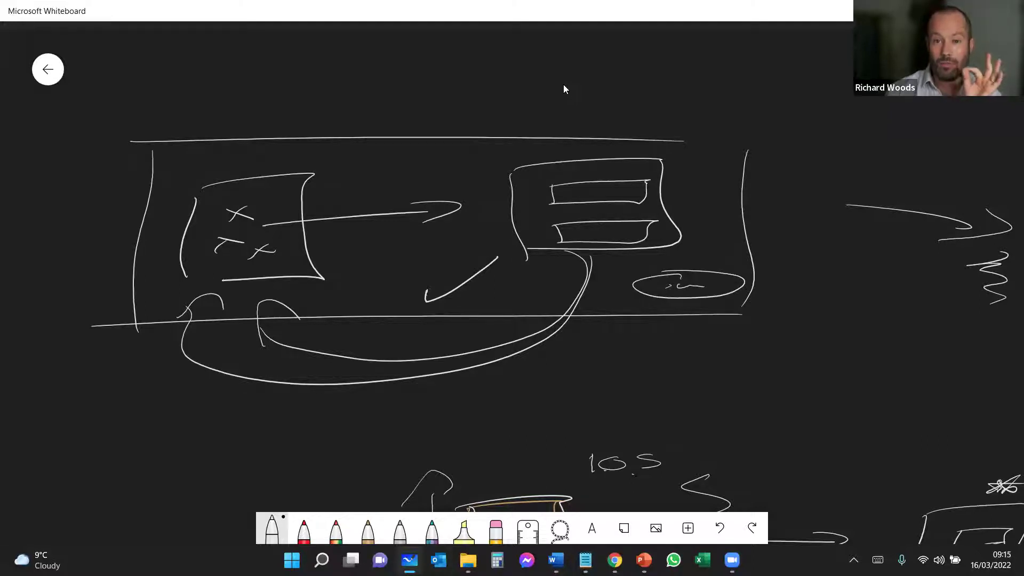
mouse_move(700, 283)
mouse_down()
mouse_move(780, 358)
mouse_move(748, 373)
mouse_up()
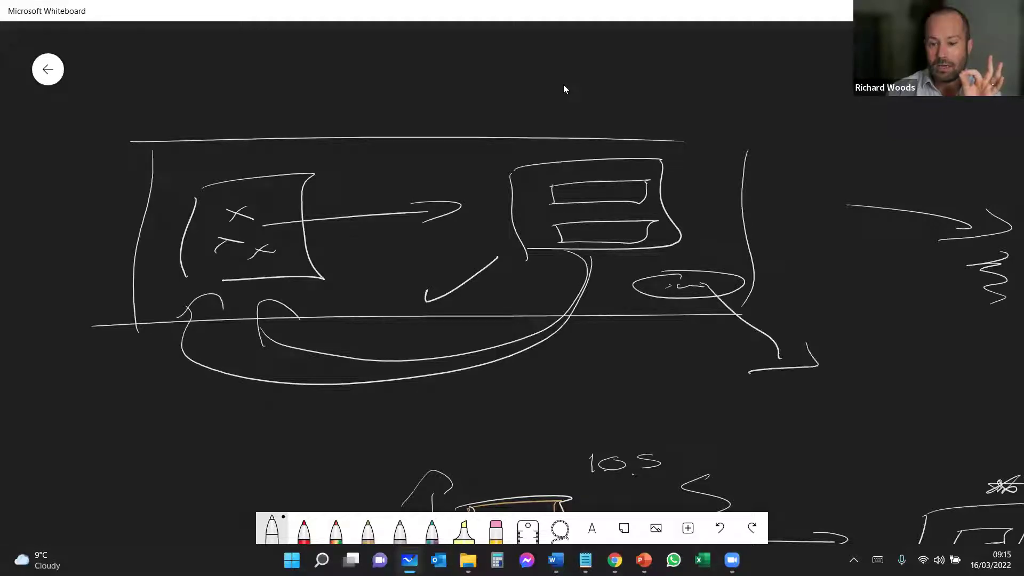
mouse_move(856, 418)
mouse_down()
mouse_move(977, 362)
mouse_move(856, 420)
mouse_move(900, 386)
mouse_move(995, 399)
mouse_up()
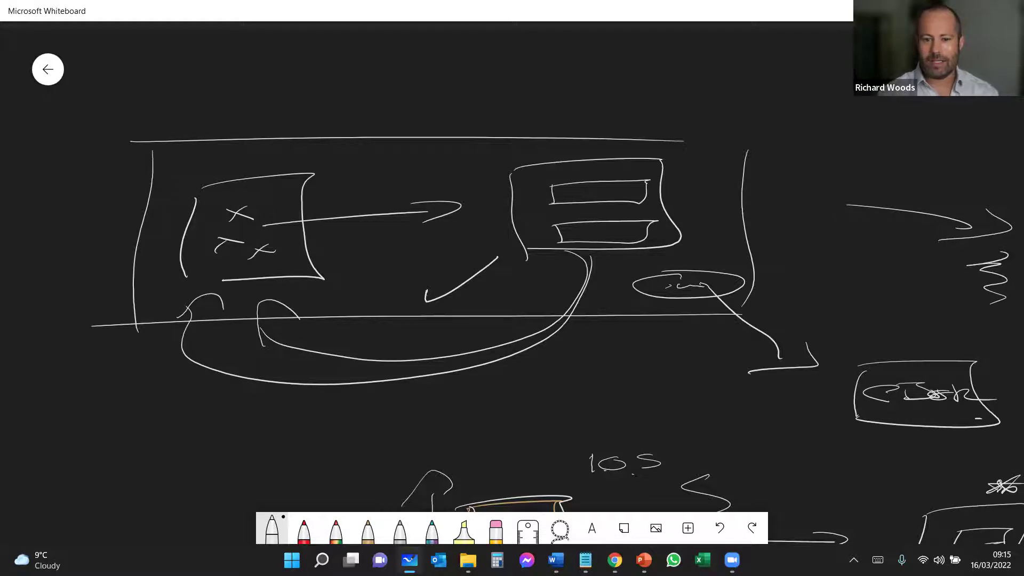
mouse_move(615, 560)
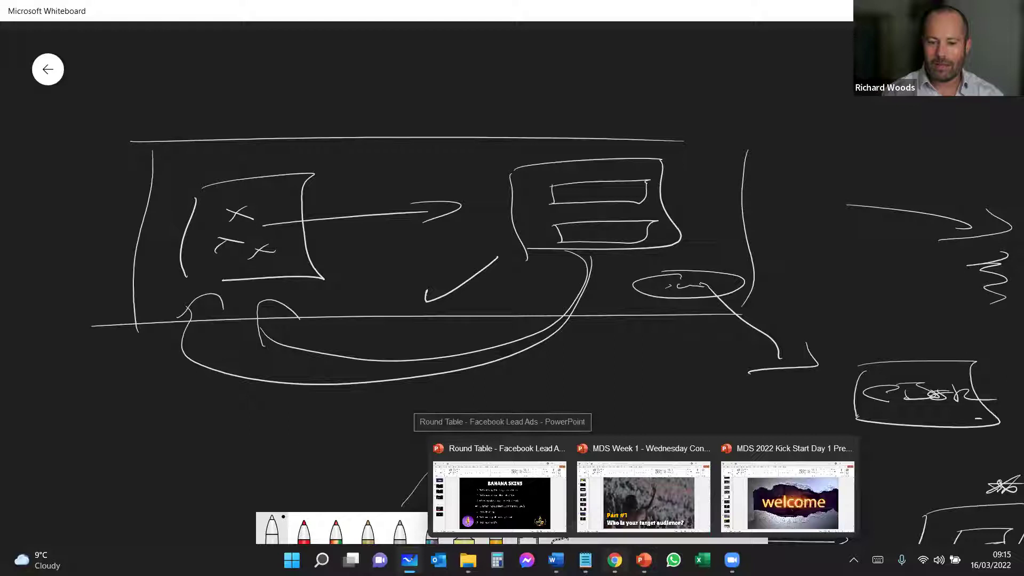
- Switch to Chrome and go to the Facebook Ads Manager tab
key(alt+Tab)
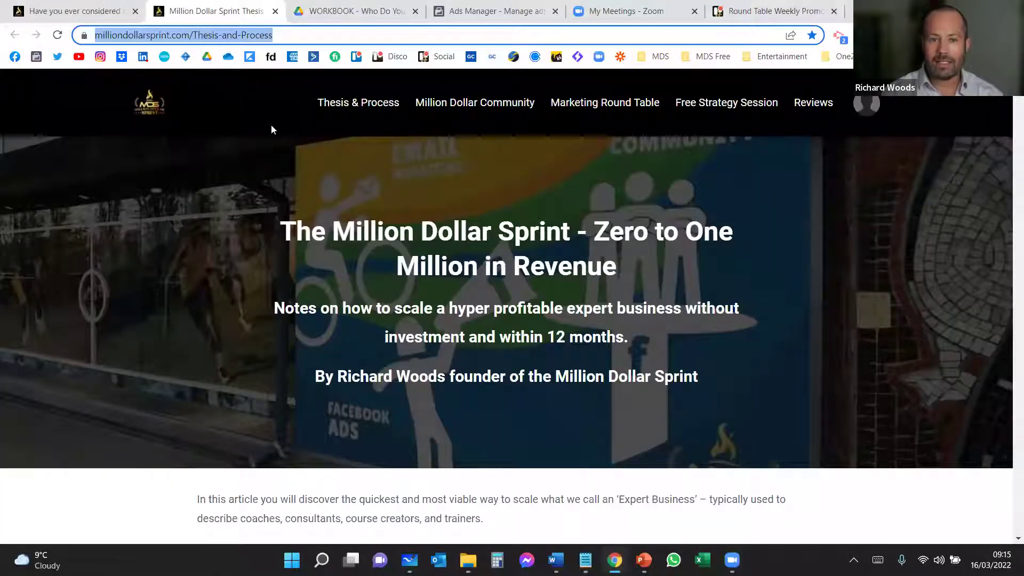
click(487, 11)
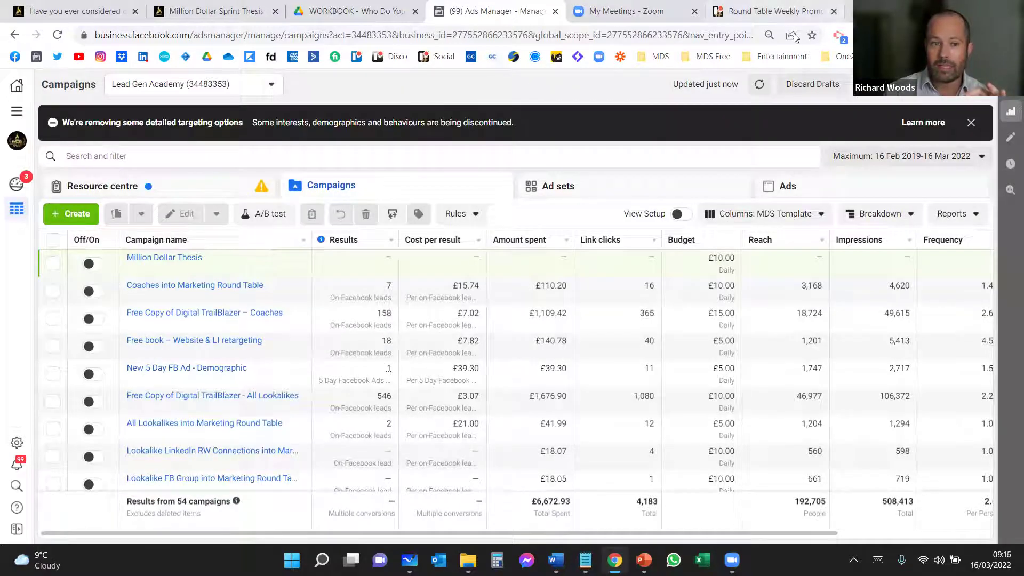
- Search Google for 'FACEBOOK ADS MANAGER' in a new tab and go into Ads Manager from the result
click(842, 11)
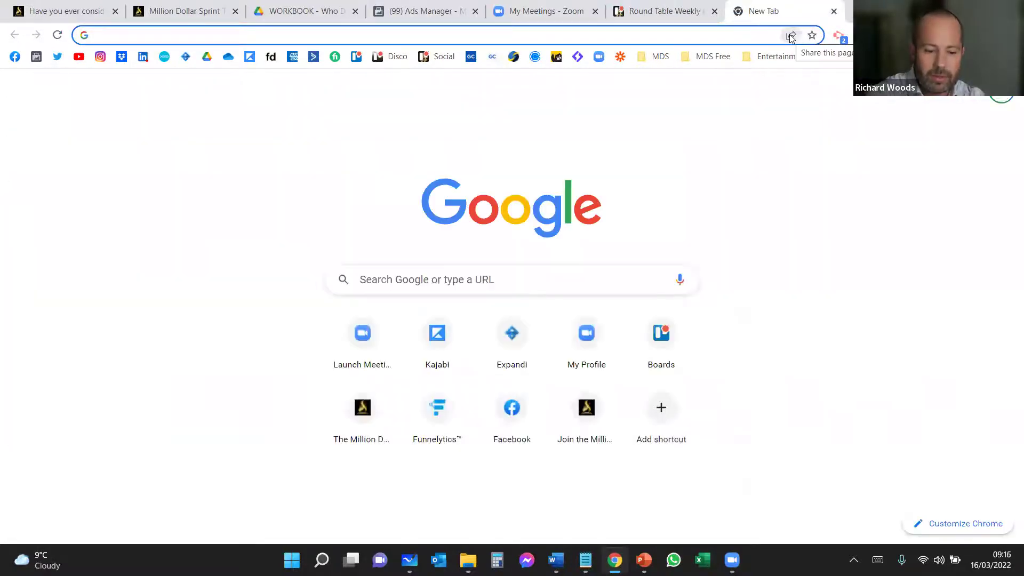
text(FACEBOOK A)
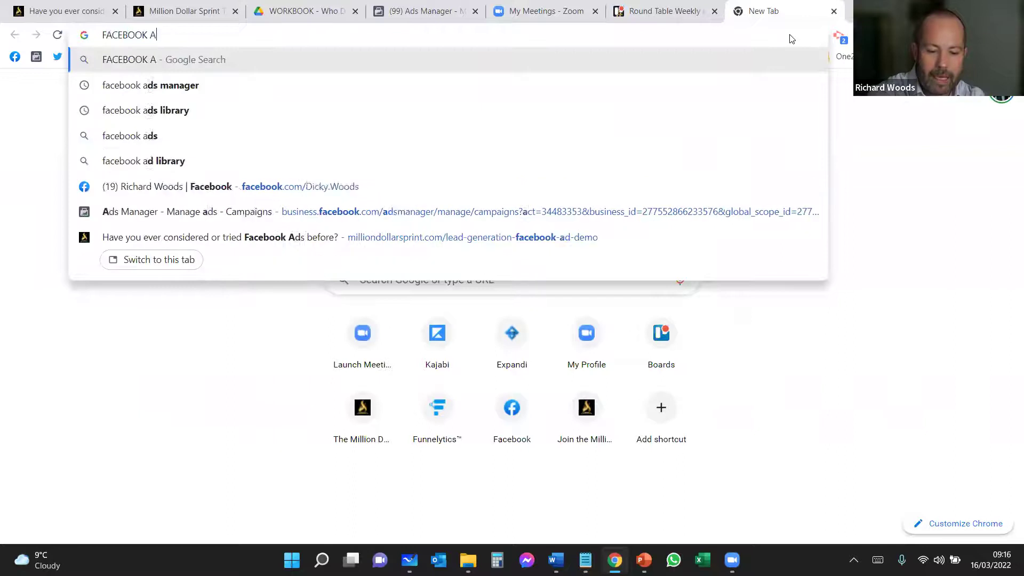
text(DS MANAGER)
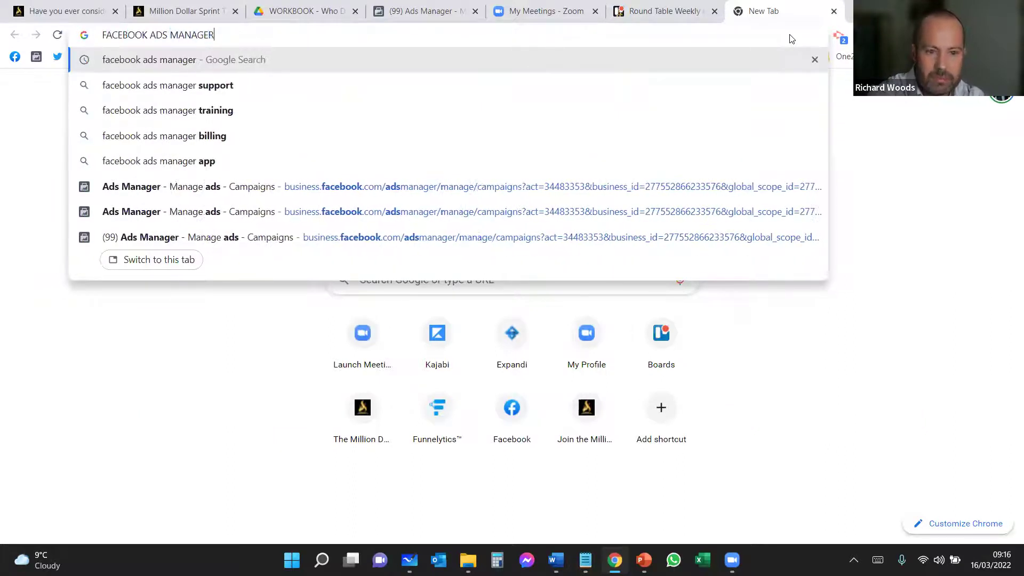
key(Return)
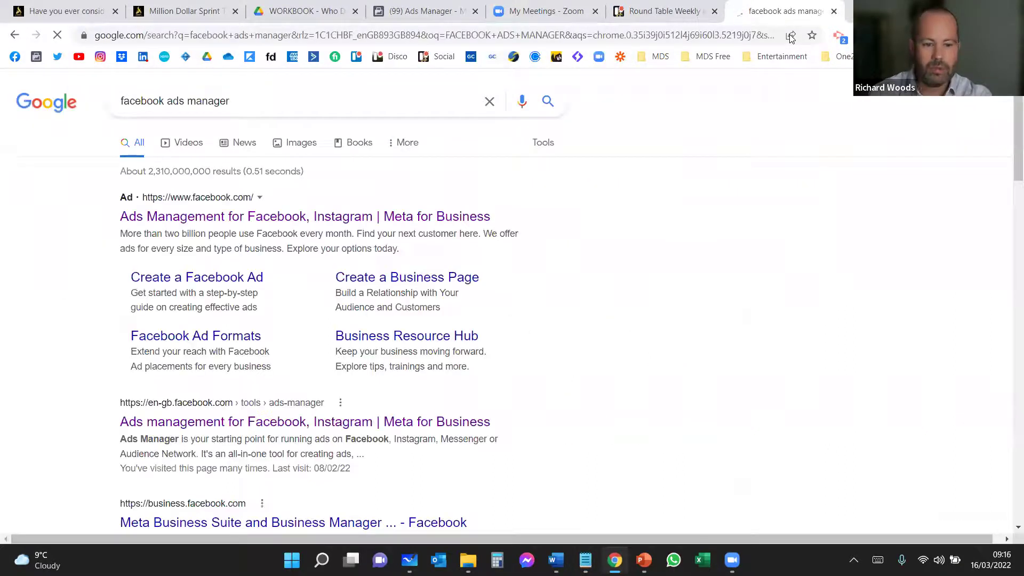
click(185, 429)
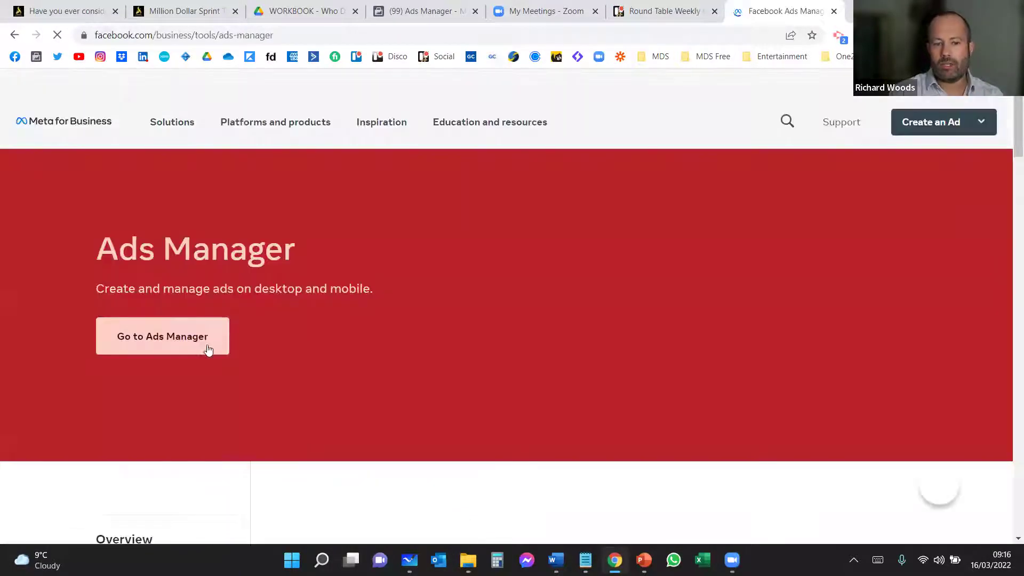
click(158, 337)
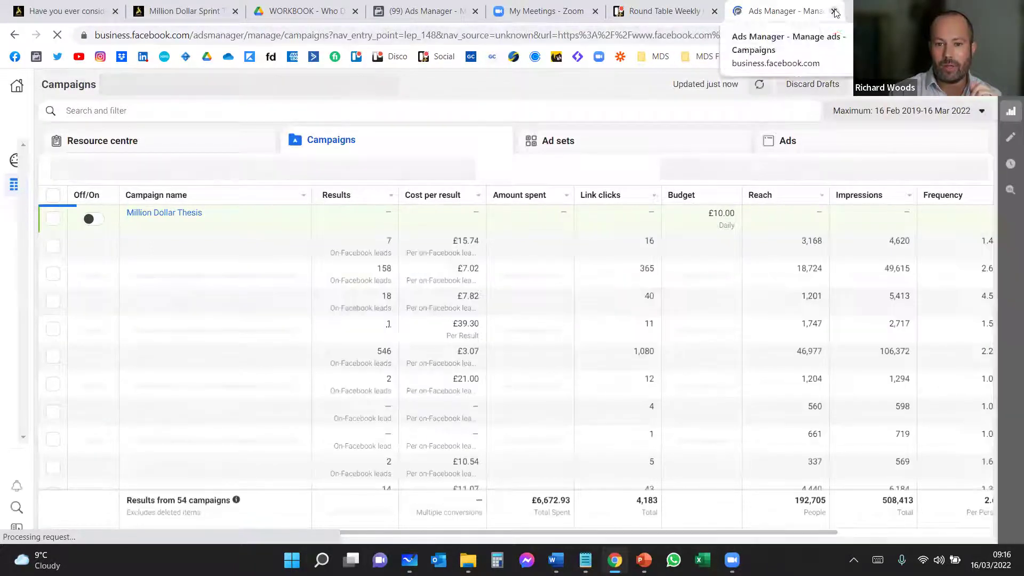
- Close the duplicate Ads Manager tab and start a new campaign with + Create
key(ctrl+w)
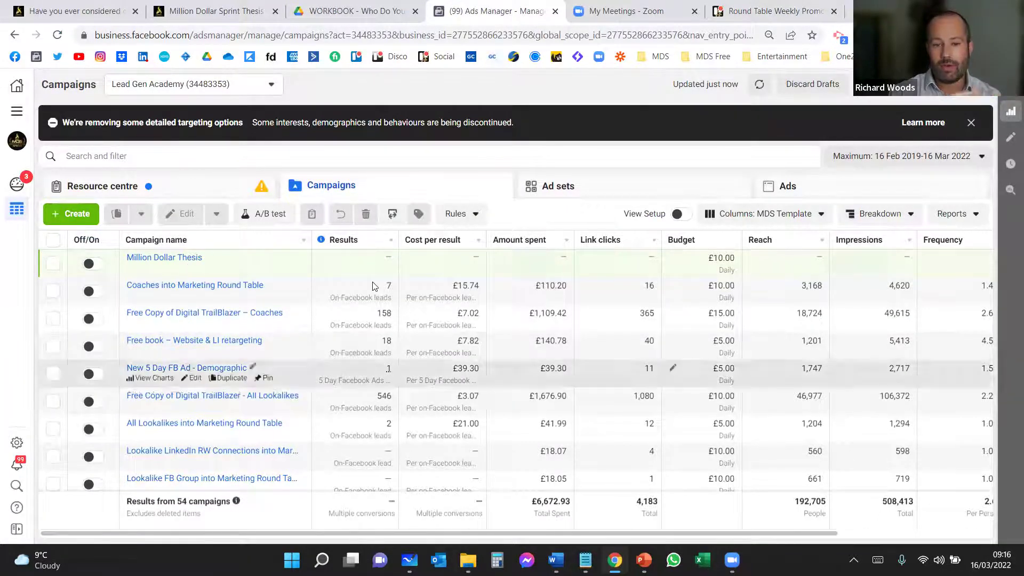
click(81, 220)
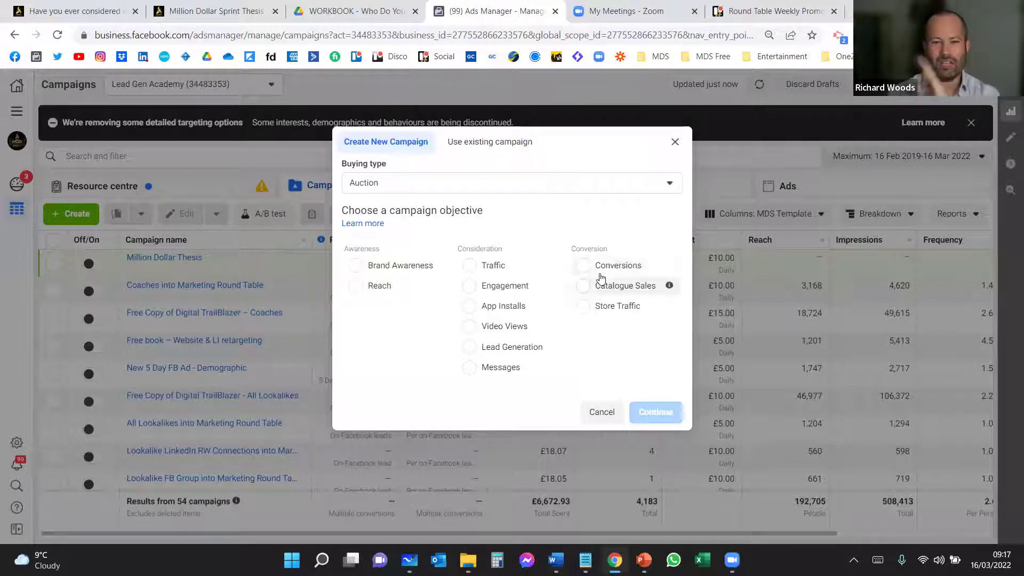
- Pick Lead Generation as the campaign objective and continue
click(486, 356)
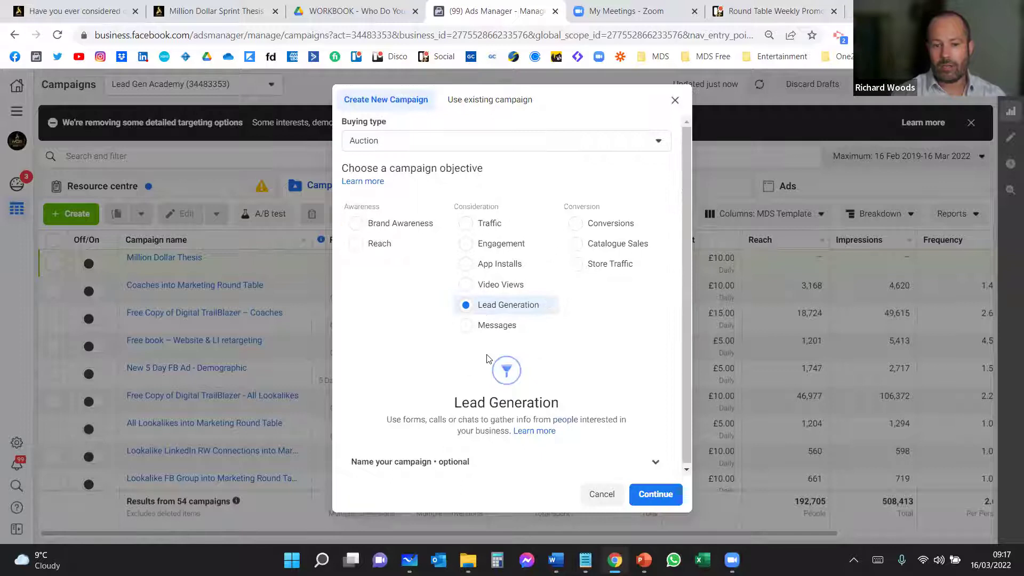
click(666, 500)
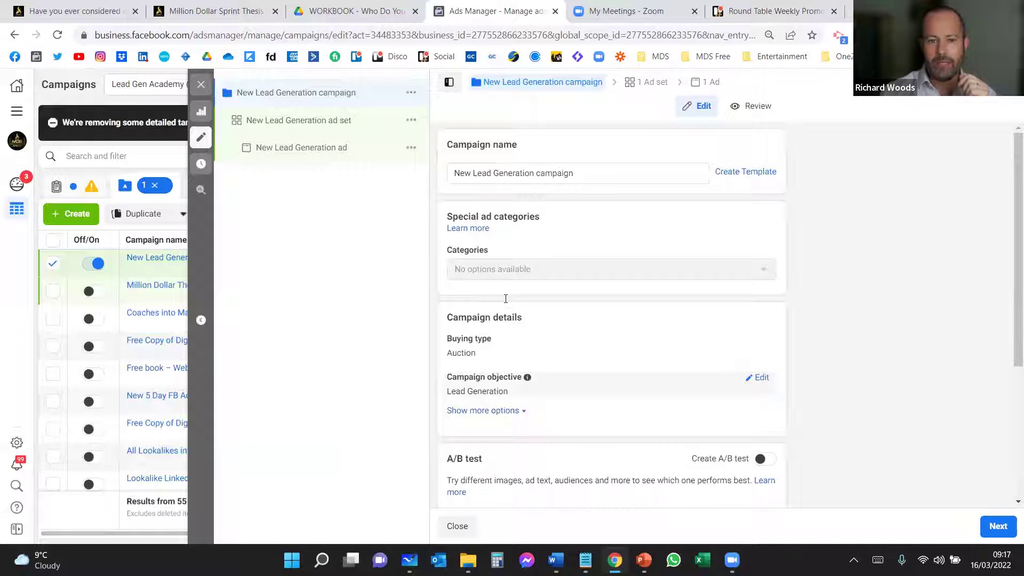
- Rename the campaign to 'New Lead Generation campaign eBook' and dismiss the conversions recommendation
click(576, 174)
text(EBook)
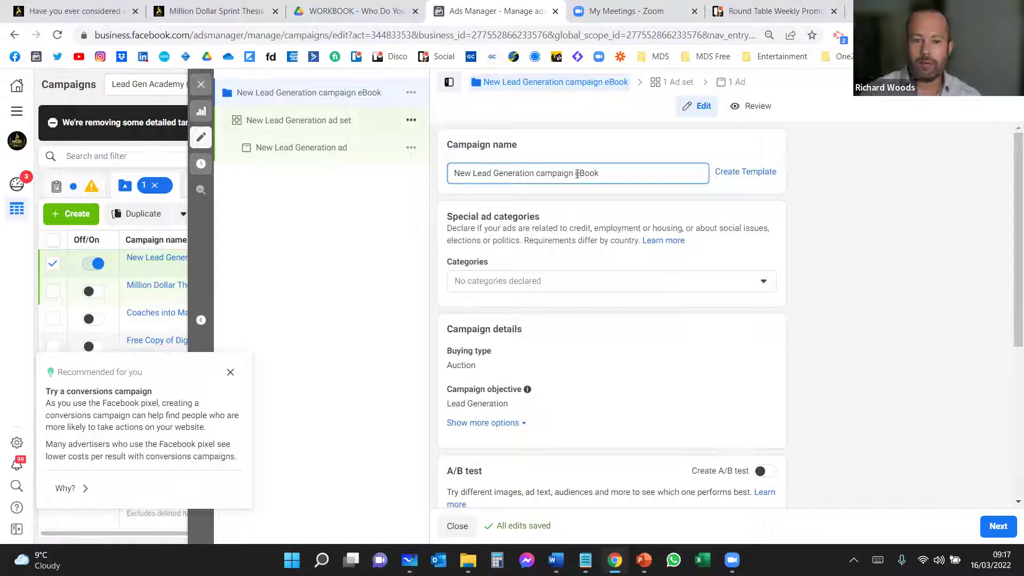
click(824, 280)
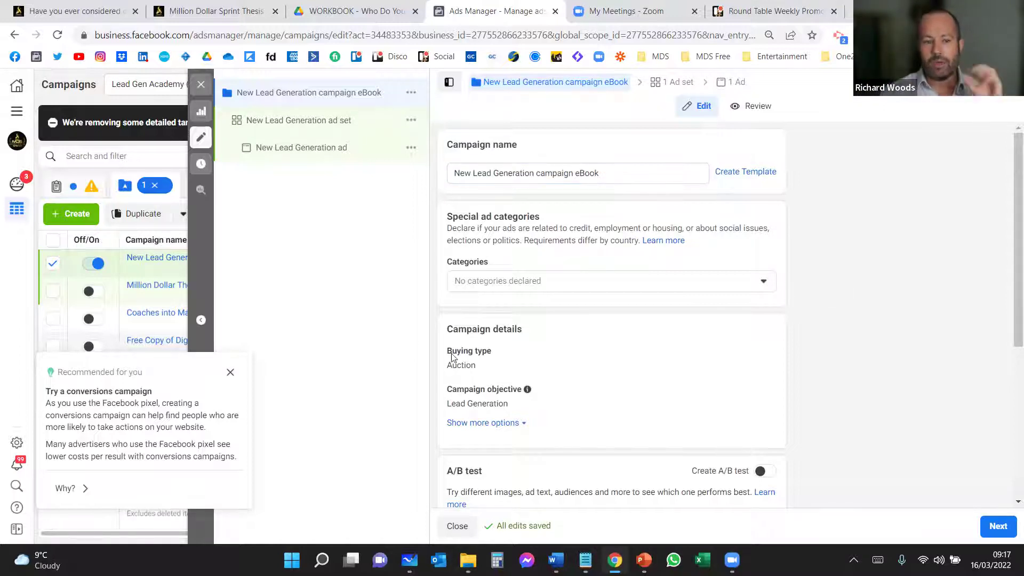
click(229, 372)
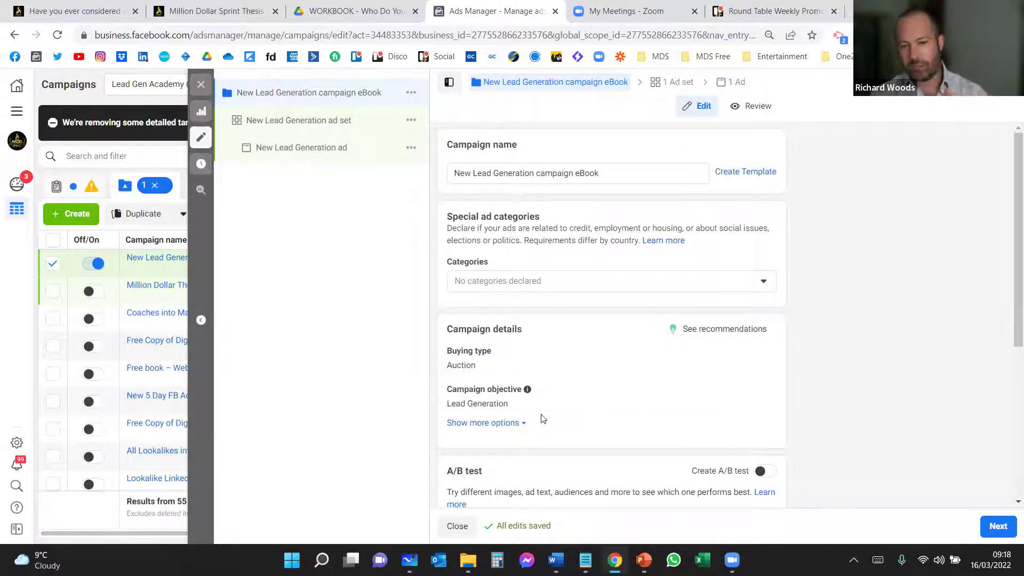
- Change the campaign budget from daily to a £100.00 lifetime budget
scroll(921, 405, down, 4)
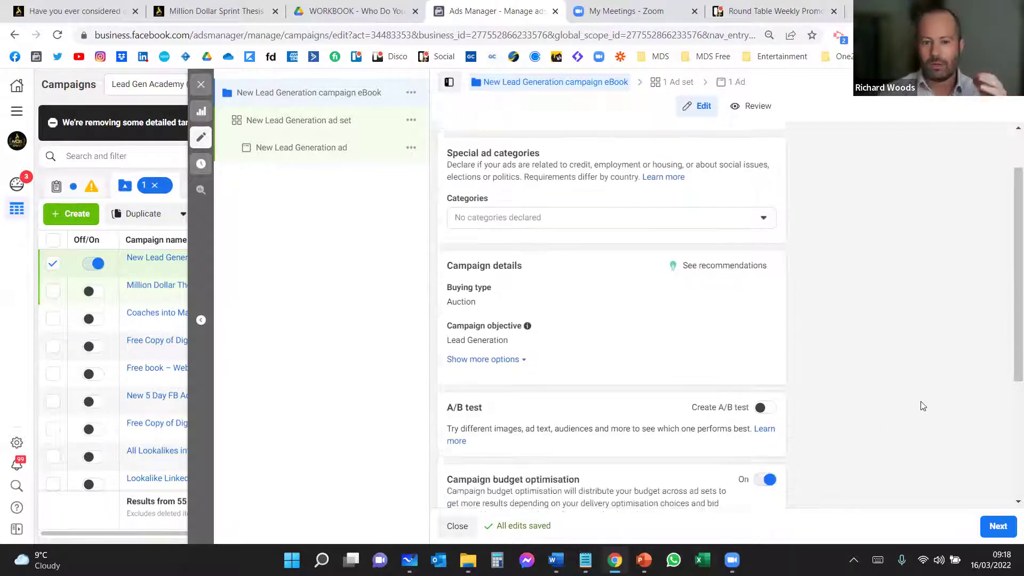
scroll(880, 385, down, 1)
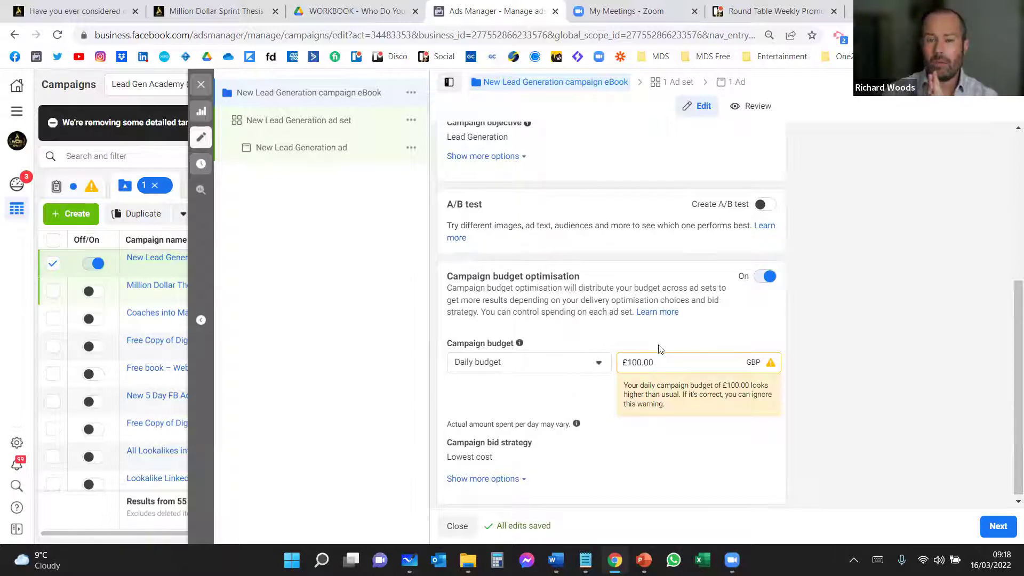
click(635, 365)
key(BackSpace)
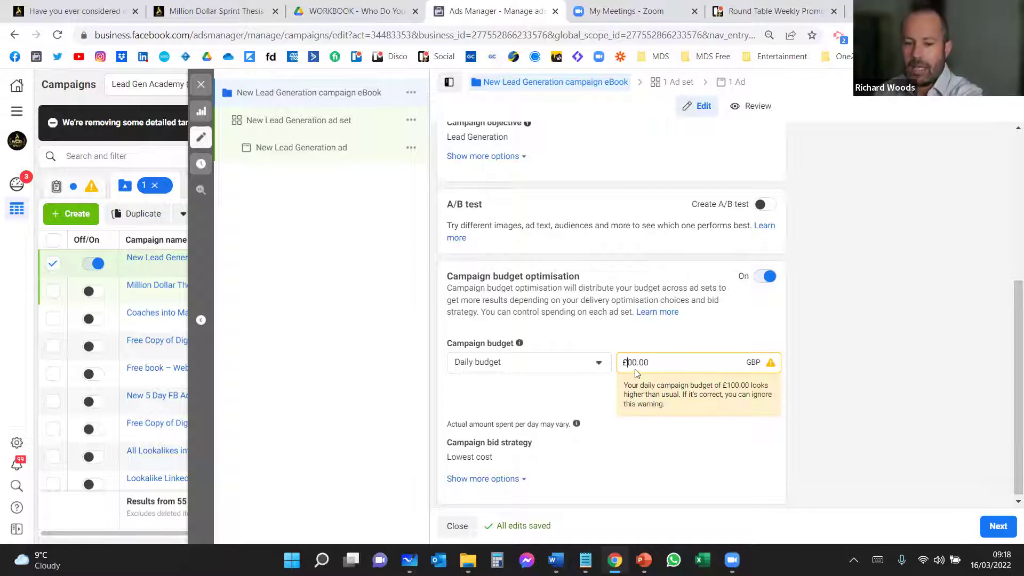
key(Delete)
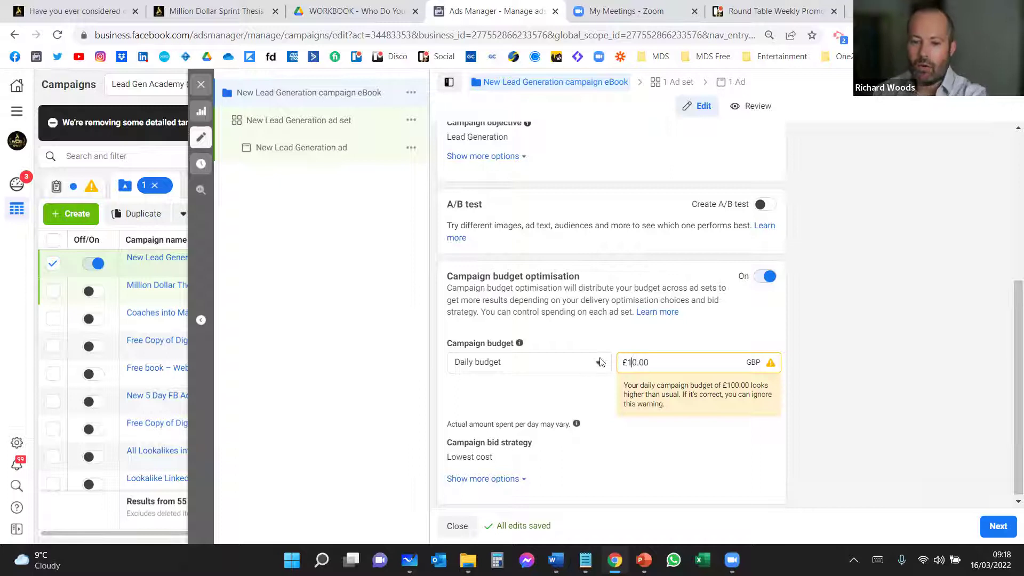
click(598, 369)
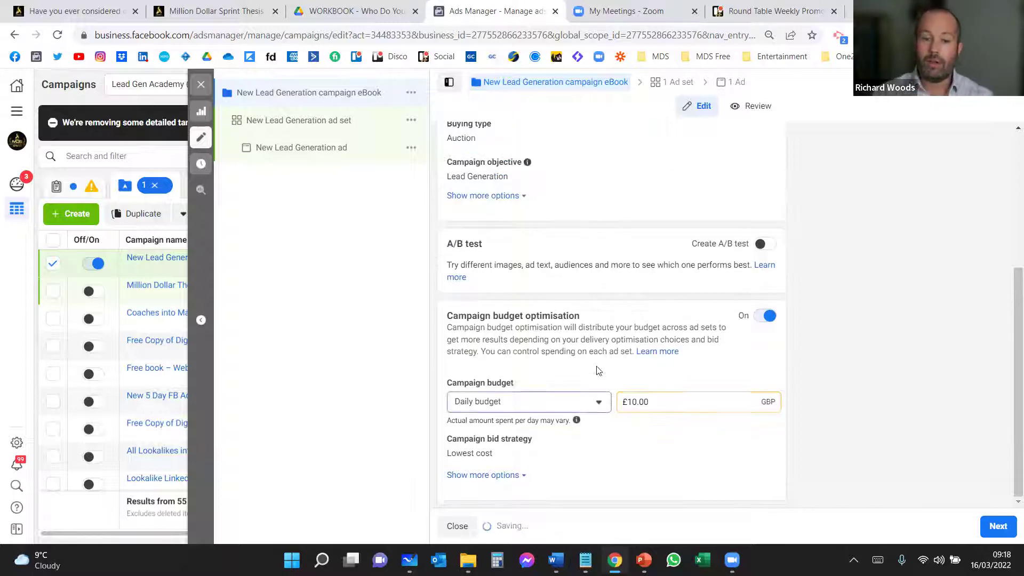
click(598, 403)
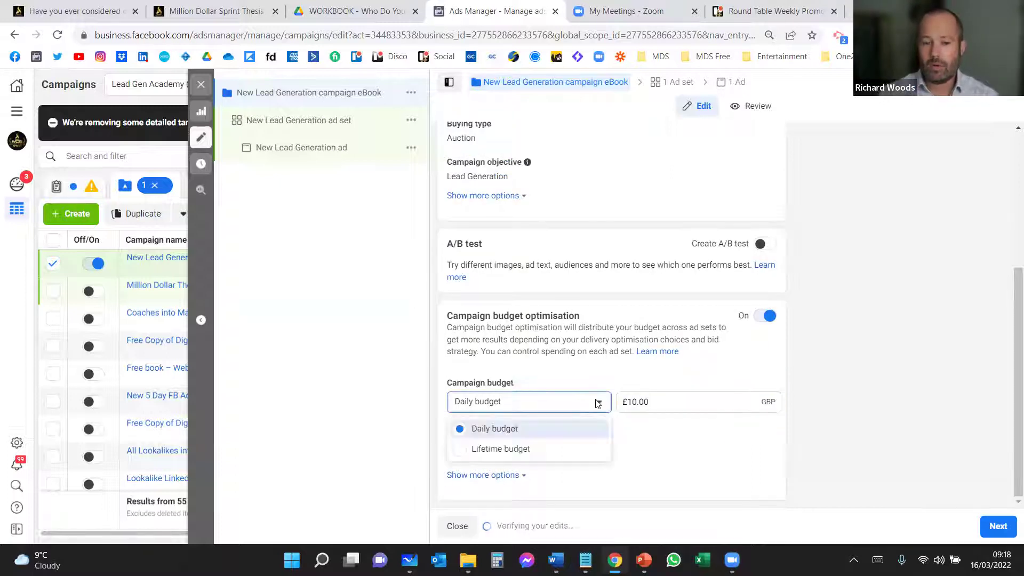
click(517, 449)
click(634, 375)
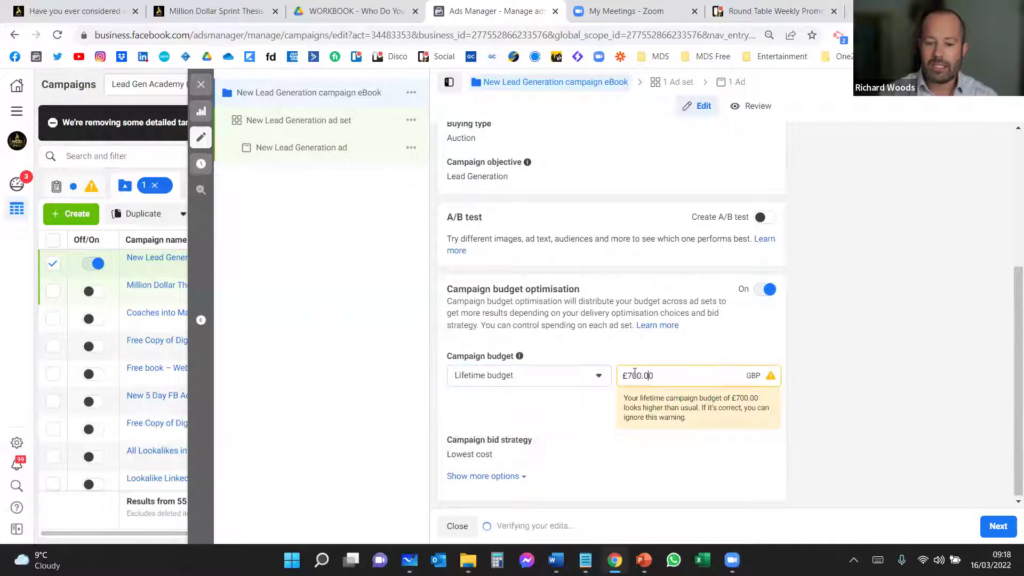
key(BackSpace)
key(BackSpace)
text(10)
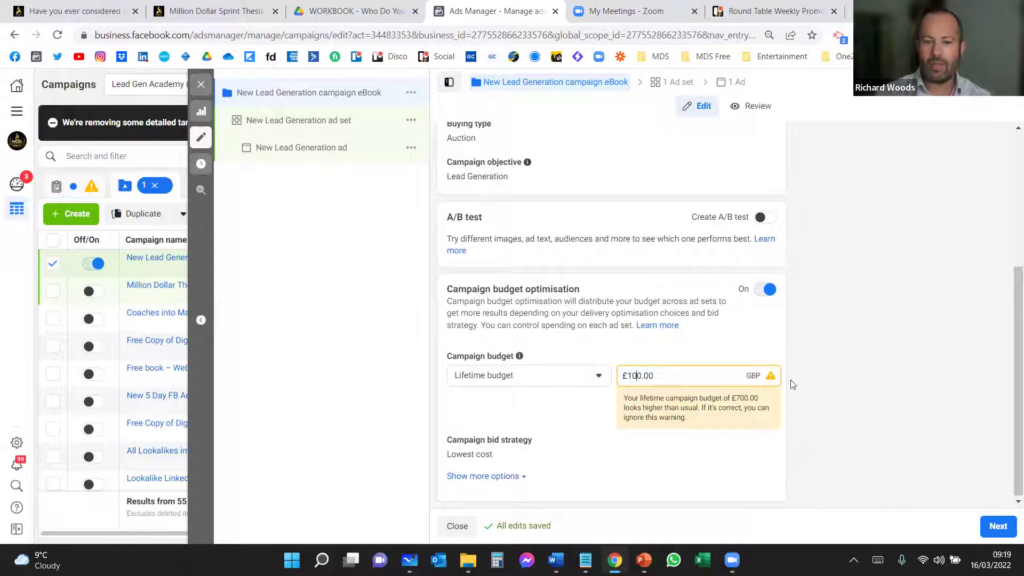
- Advance from the campaign settings to the ad set settings with Next
click(996, 527)
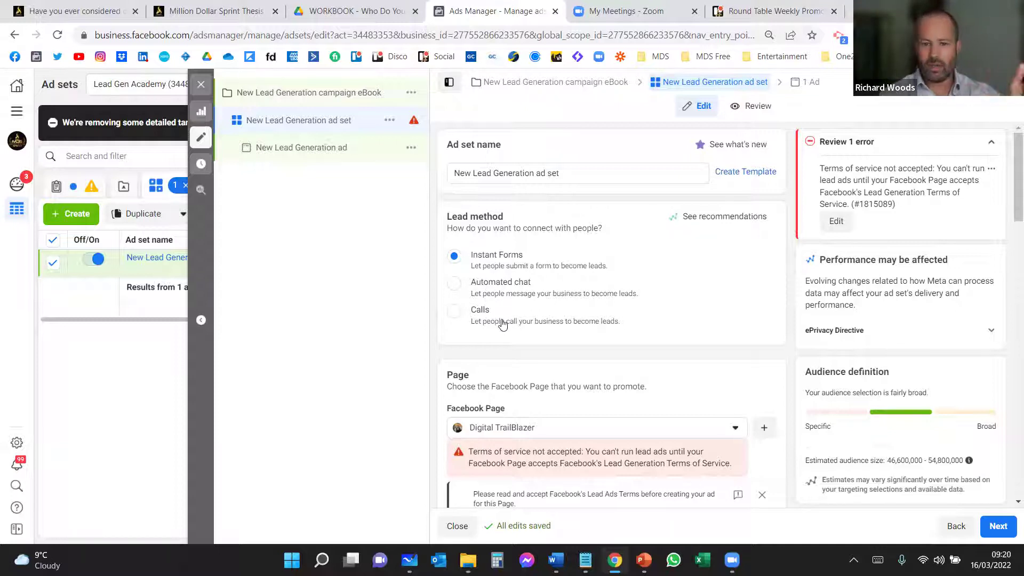
- Promote the Facebook Page whose Lead Ads terms are accepted, clearing the terms error
scroll(588, 348, down, 3)
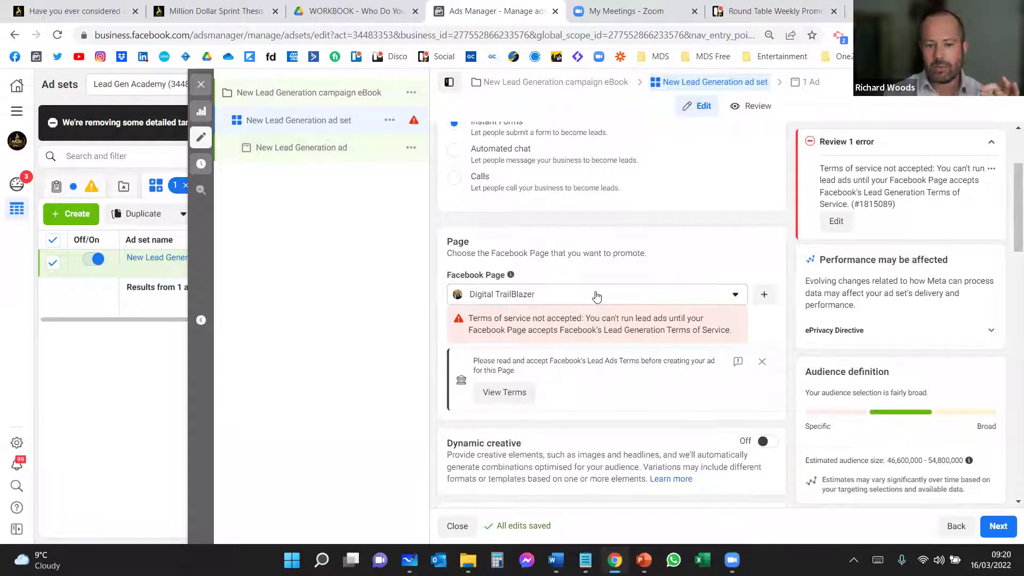
click(596, 297)
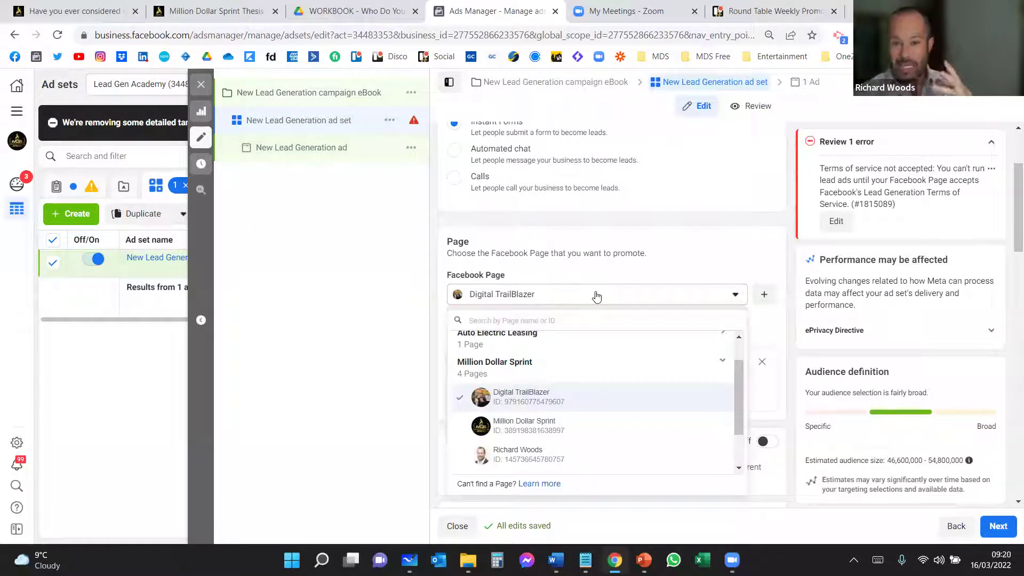
click(526, 457)
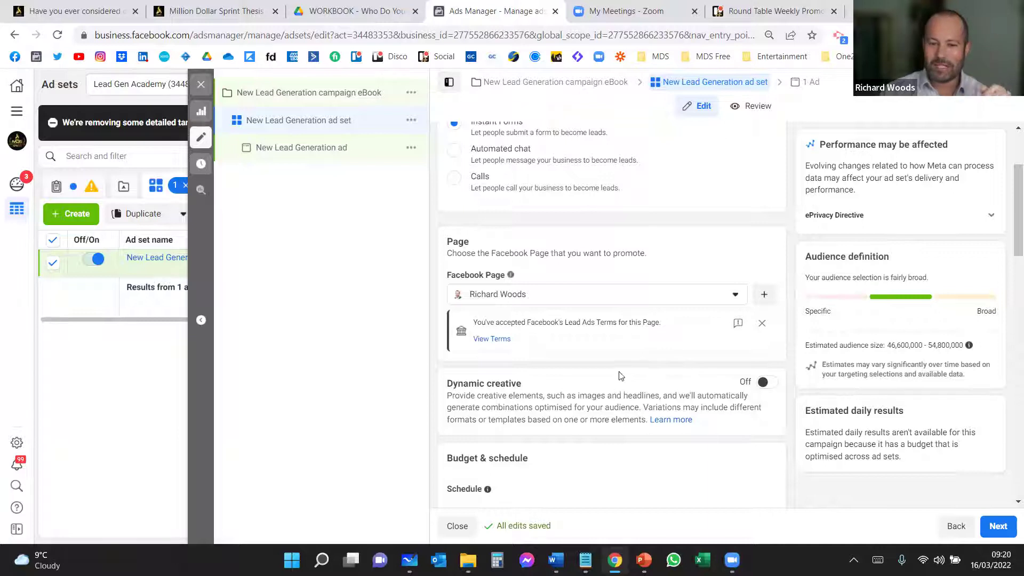
scroll(621, 378, down, 2)
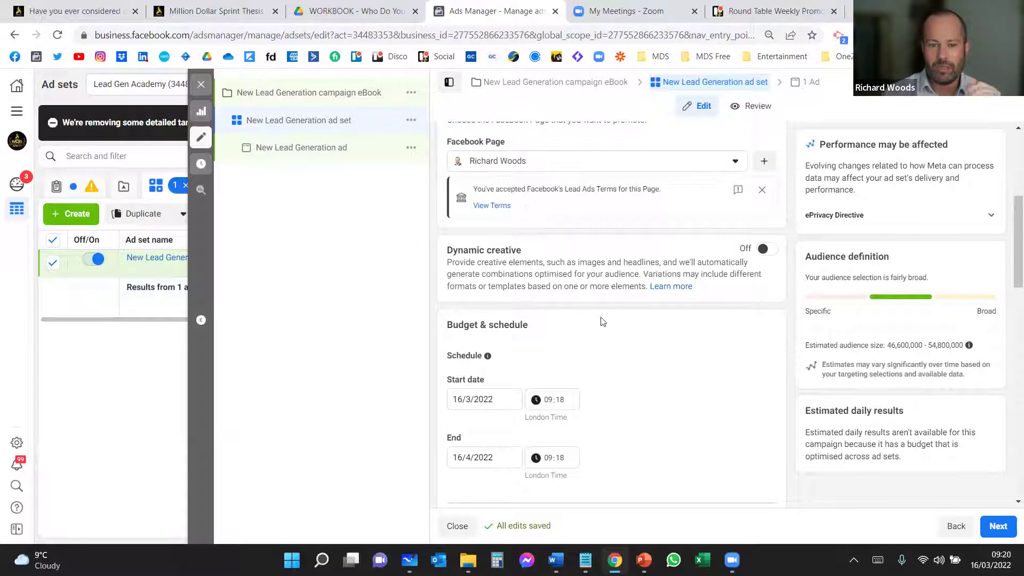
- Set the ad set end date to 26 April 2022
scroll(620, 345, down, 1)
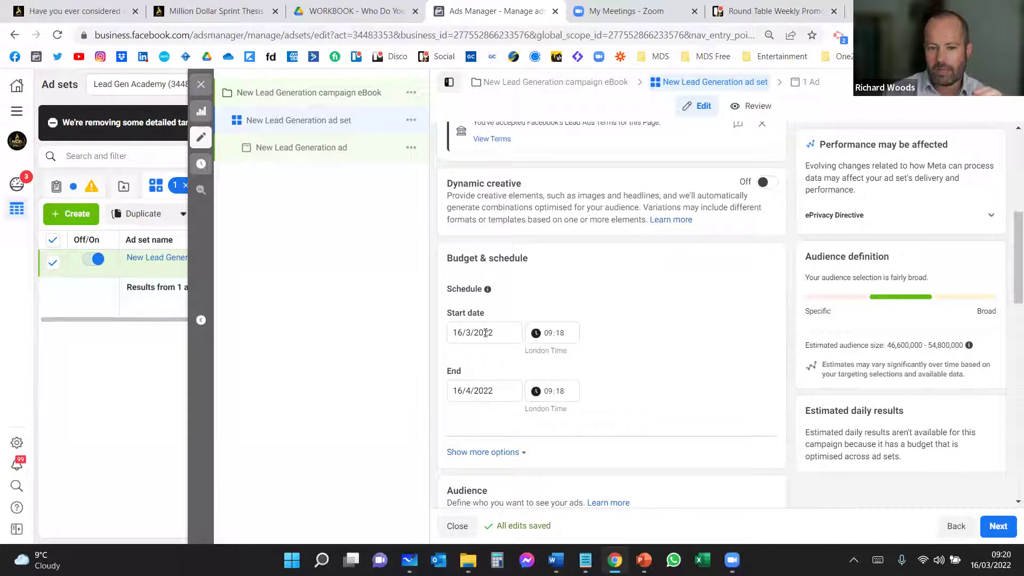
click(483, 388)
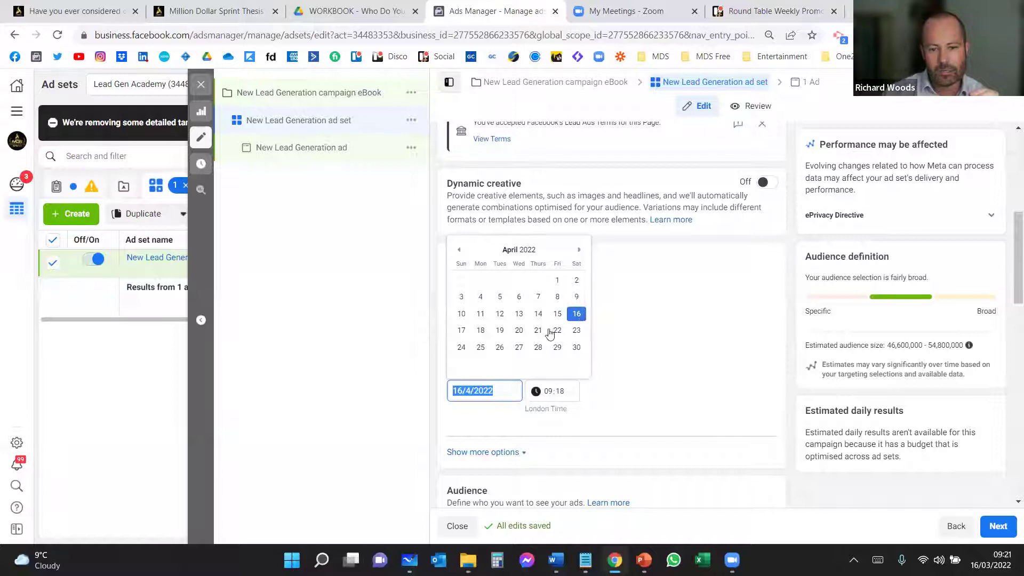
click(498, 353)
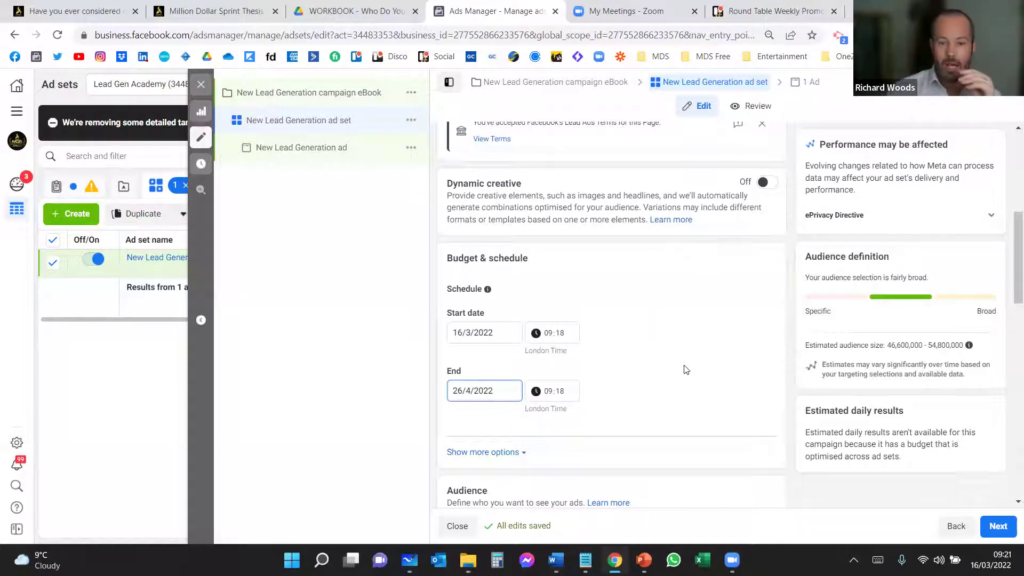
scroll(633, 331, down, 2)
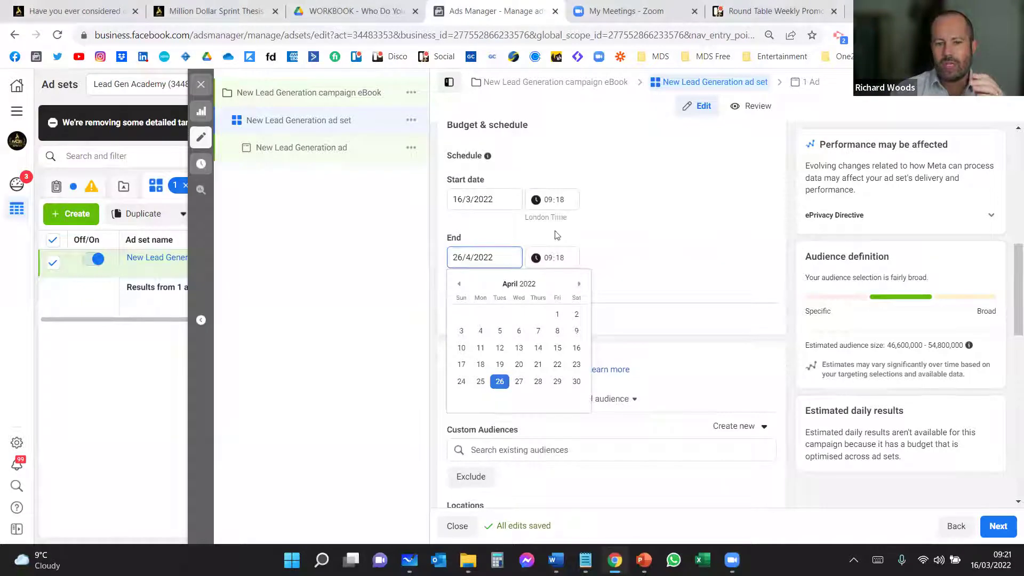
click(556, 201)
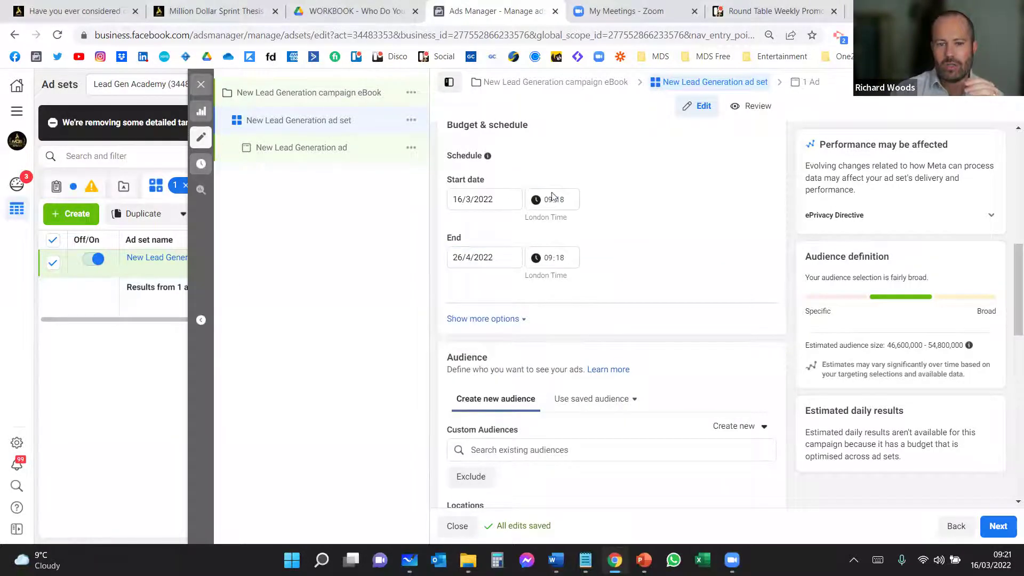
- Change the ad set start time to 10:18 and save the schedule
click(542, 200)
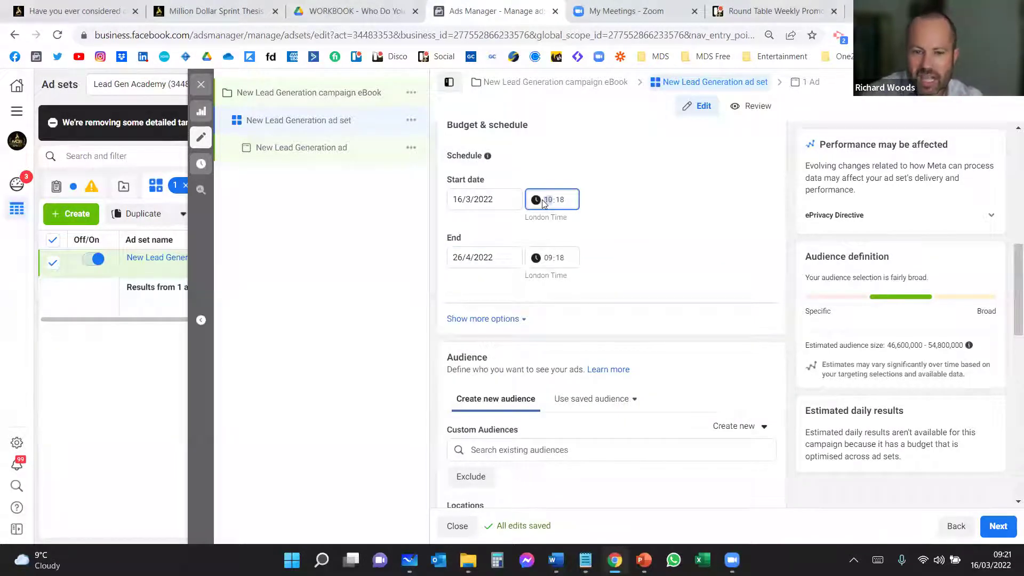
click(688, 198)
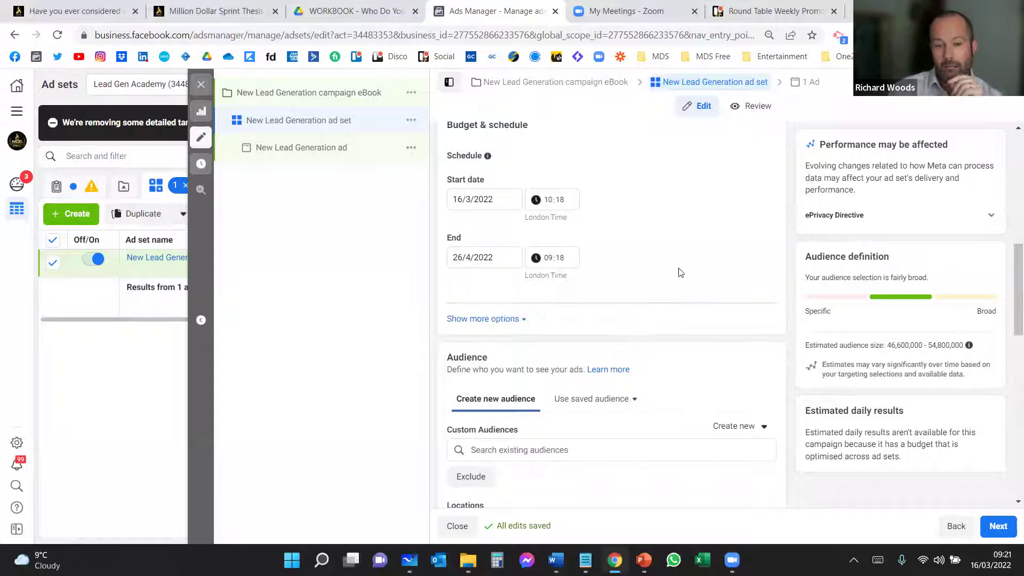
scroll(692, 315, down, 1)
scroll(689, 334, down, 2)
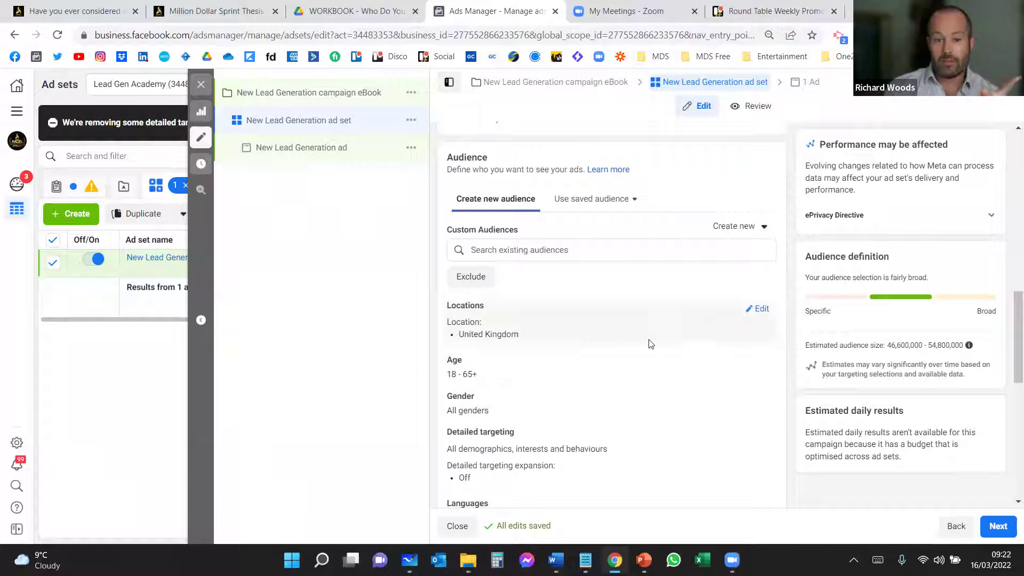
- Replace the United Kingdom location with London, England at a 57 km radius
click(759, 310)
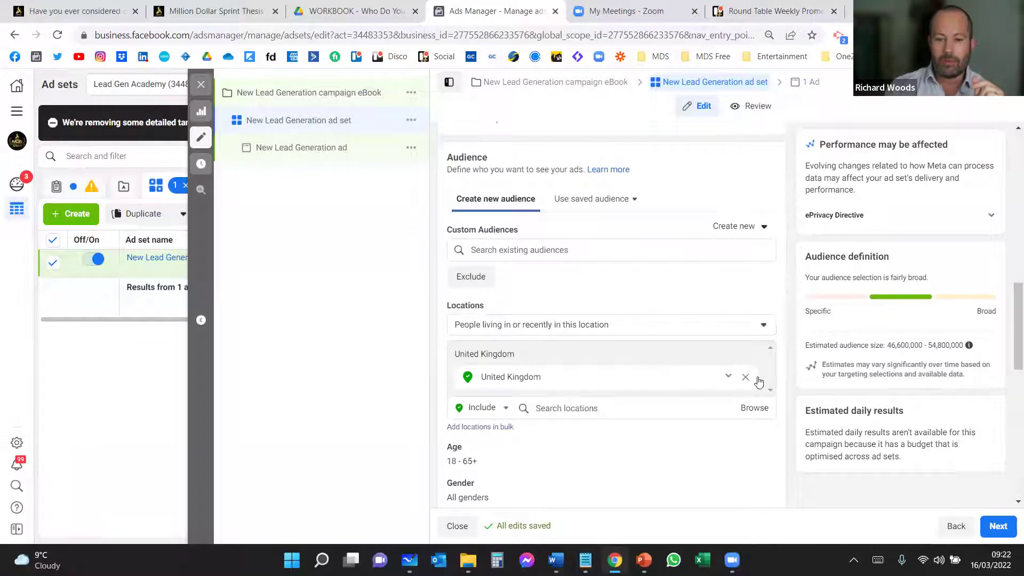
click(554, 409)
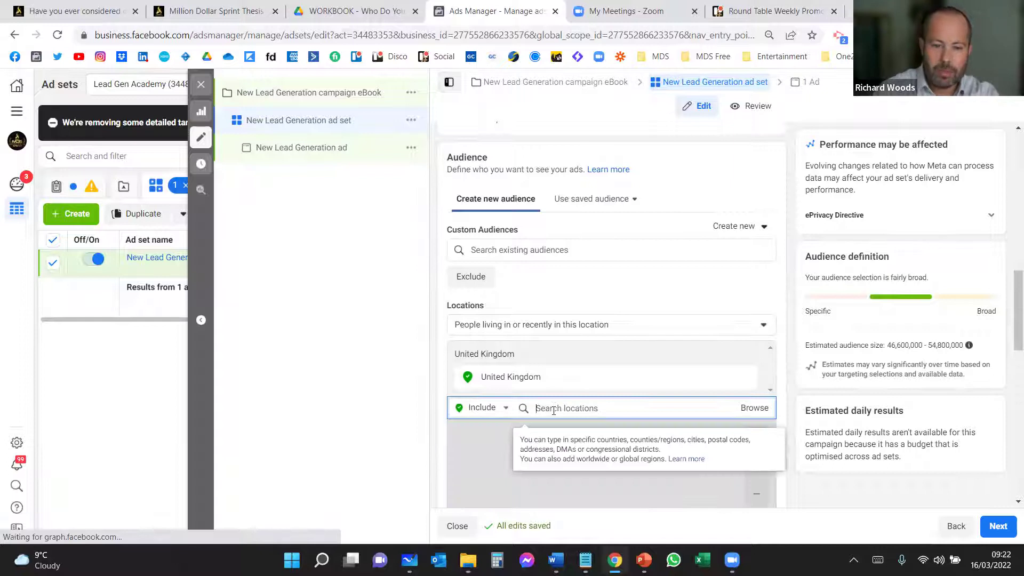
text(london)
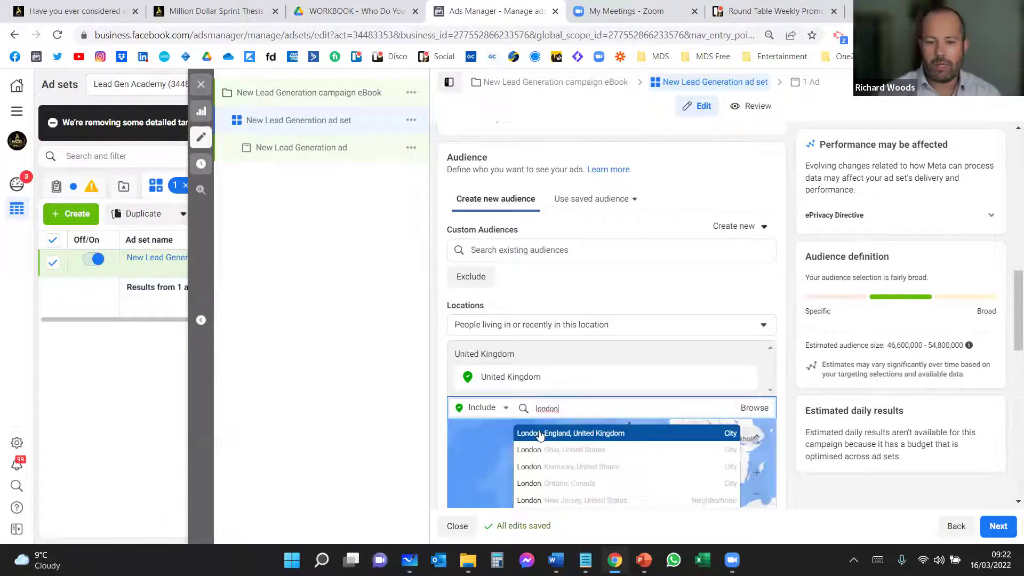
click(565, 431)
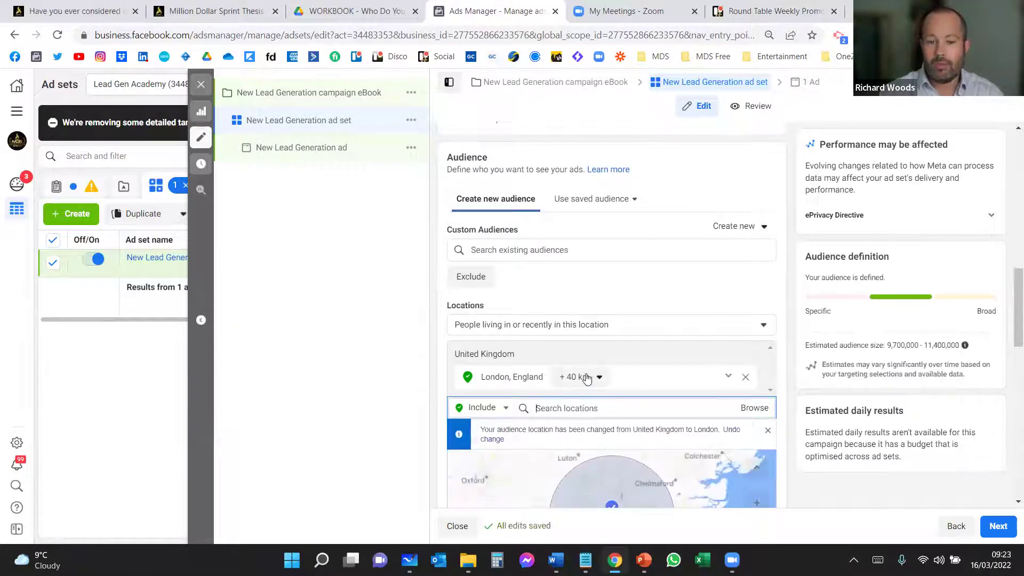
click(598, 377)
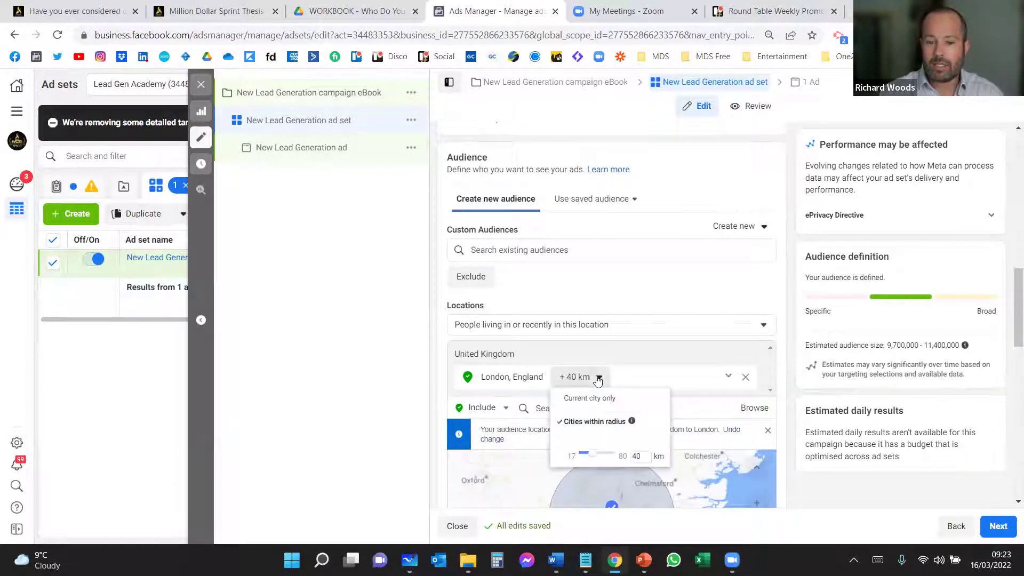
click(602, 454)
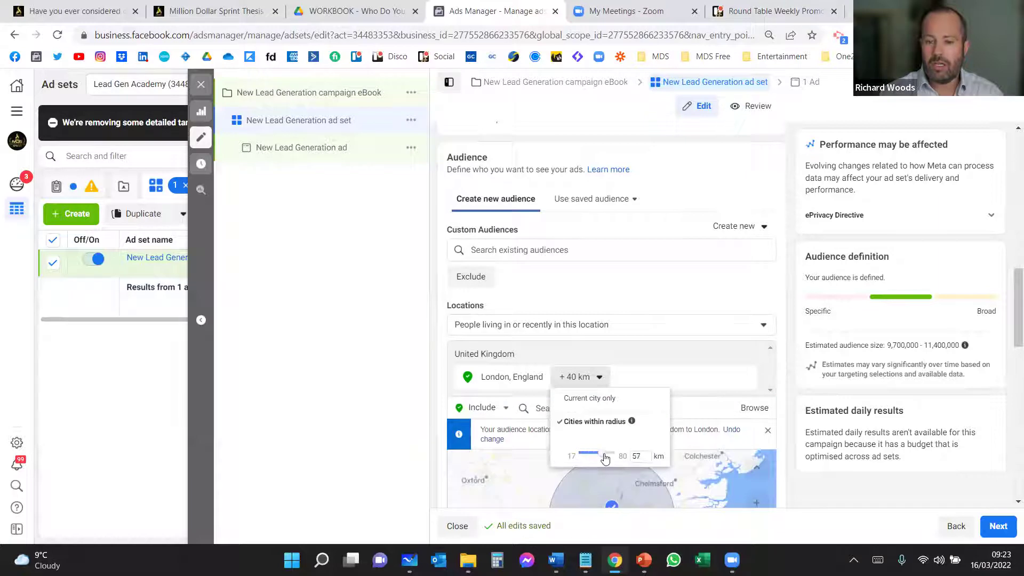
click(673, 375)
scroll(669, 459, down, 3)
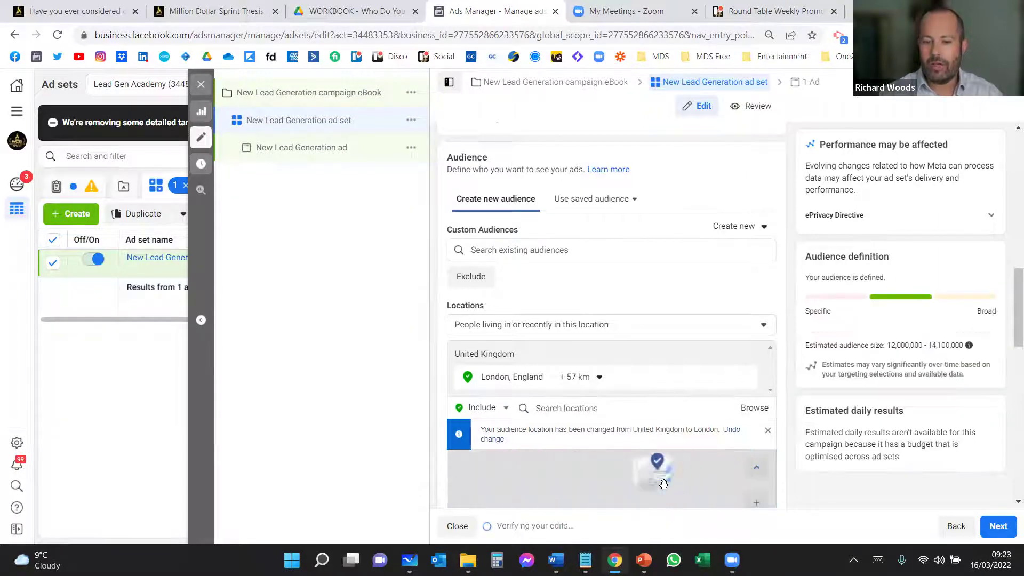
scroll(715, 471, up, 5)
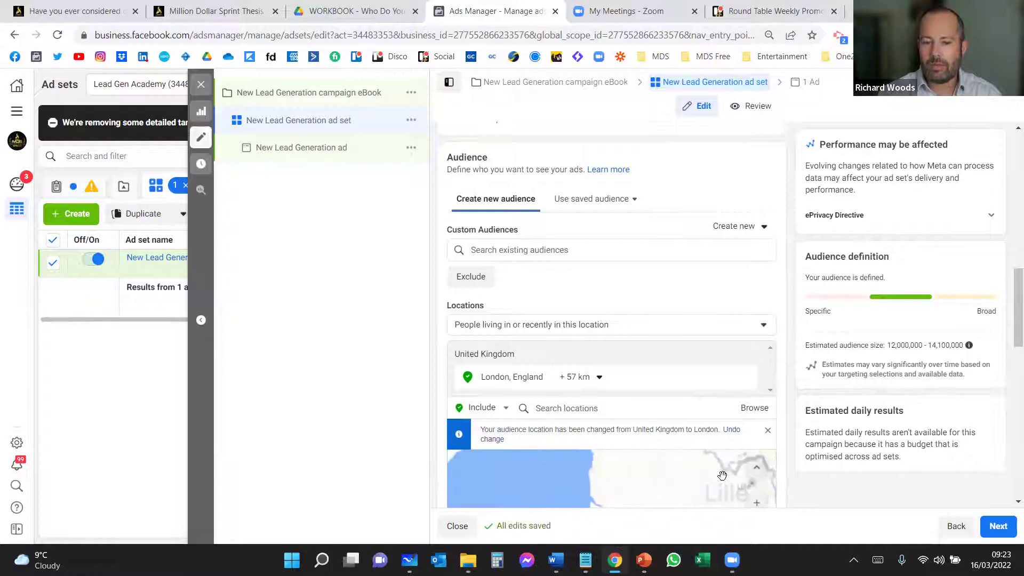
scroll(807, 457, down, 3)
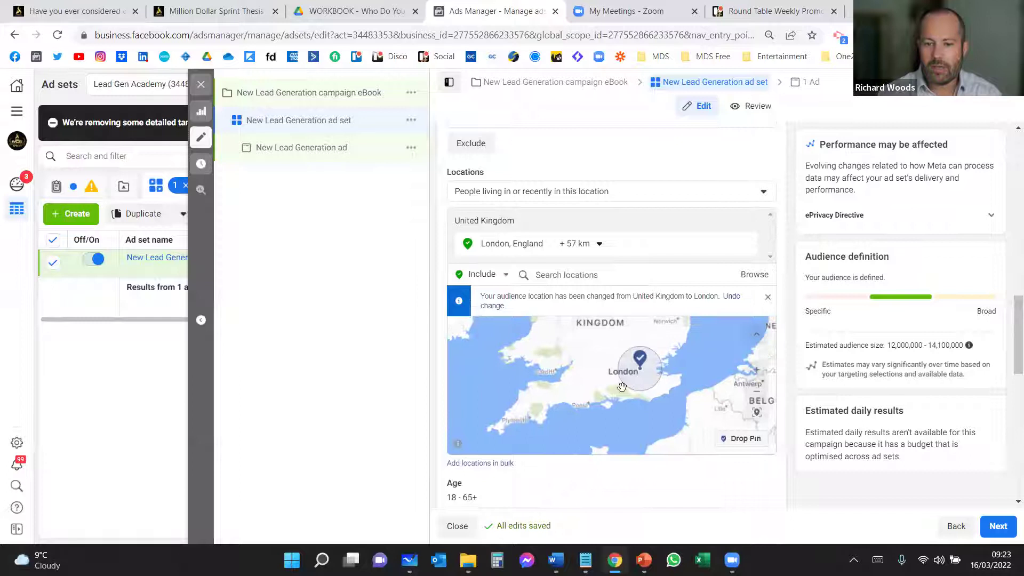
- Add Bristol, England with an 80 km radius, then search for postcode GU24 9
click(558, 275)
text(brisdt)
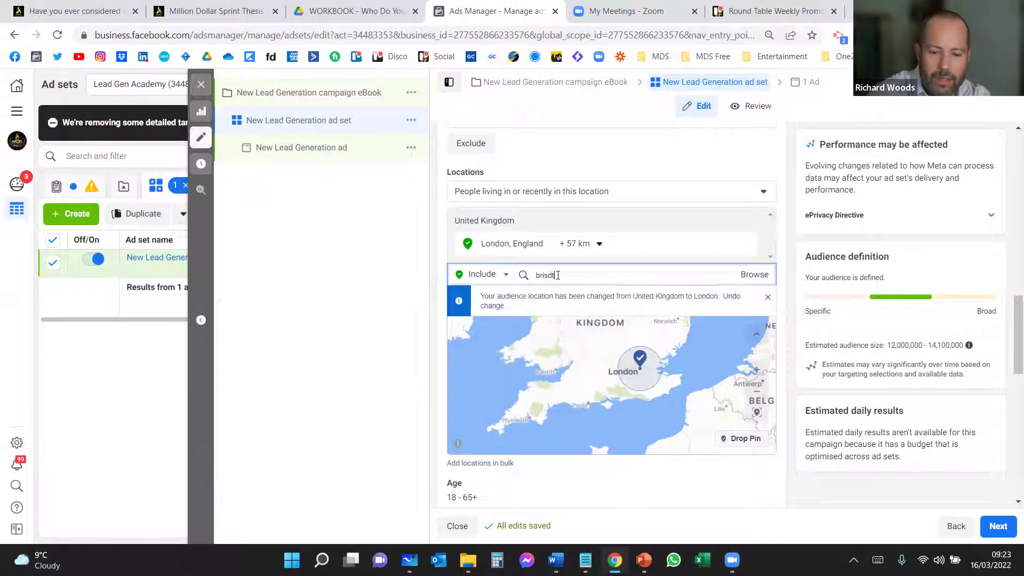
key(BackSpace)
key(BackSpace)
key(BackSpace)
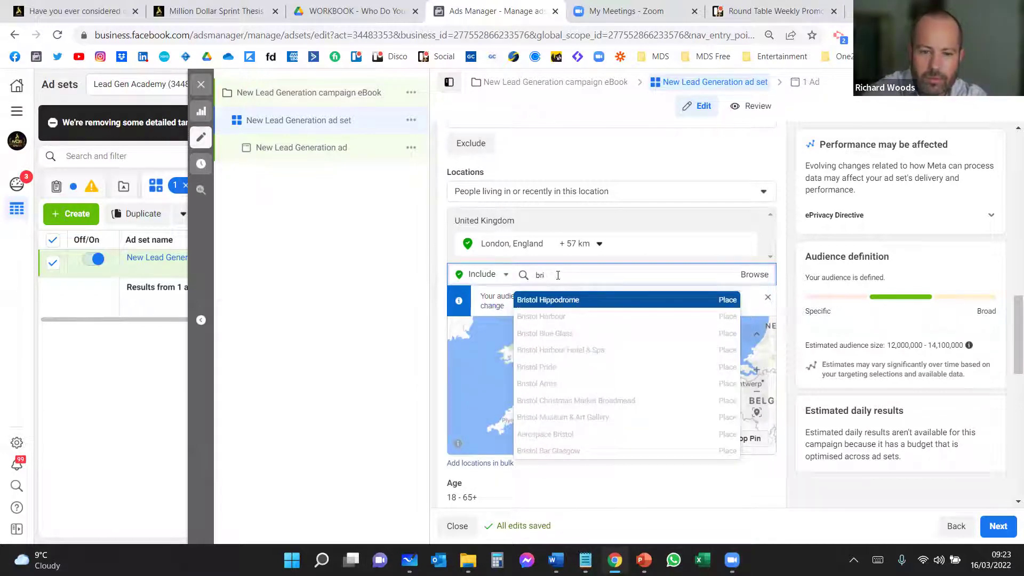
text(istol)
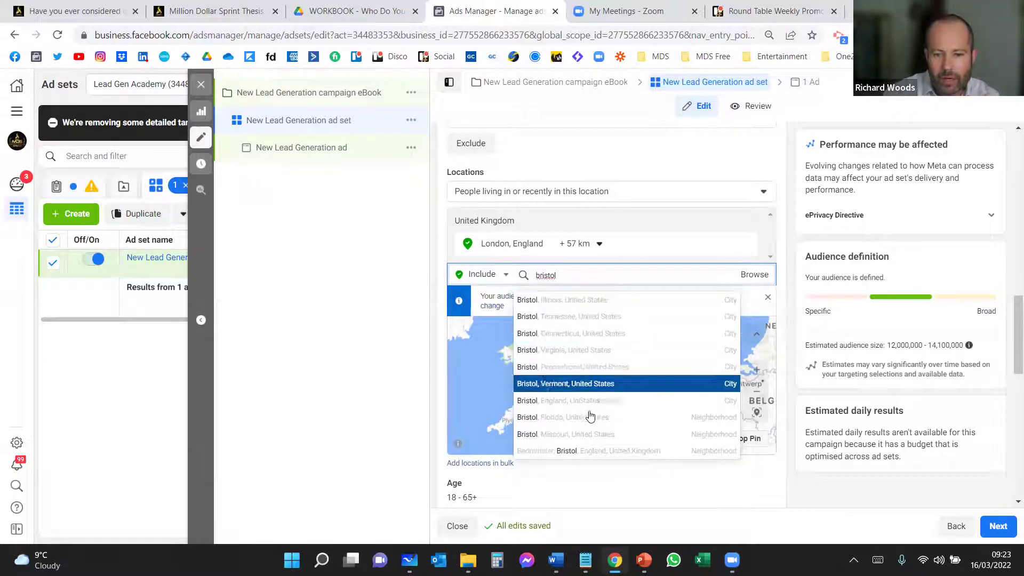
click(596, 407)
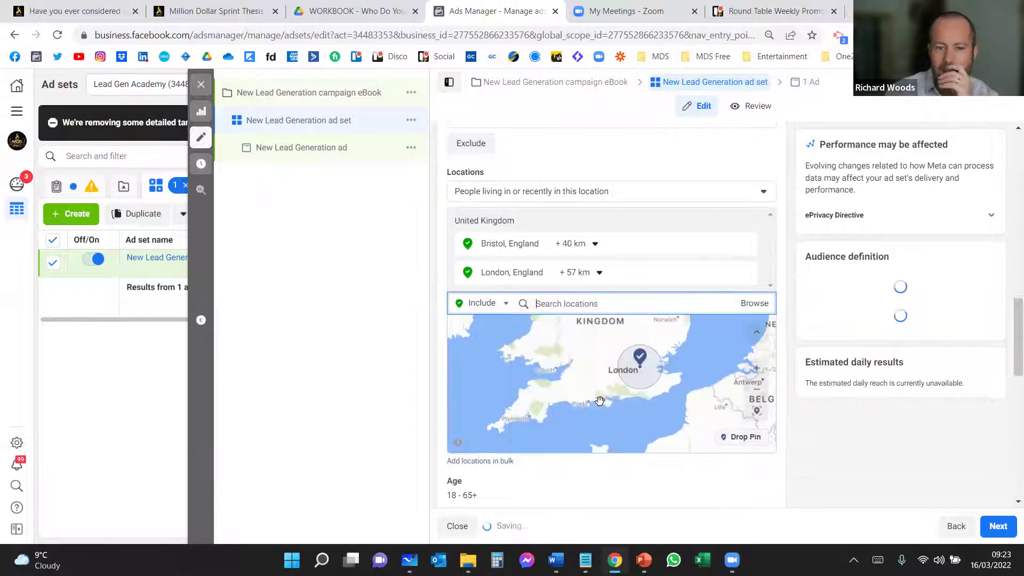
click(594, 244)
drag(591, 327, 624, 322)
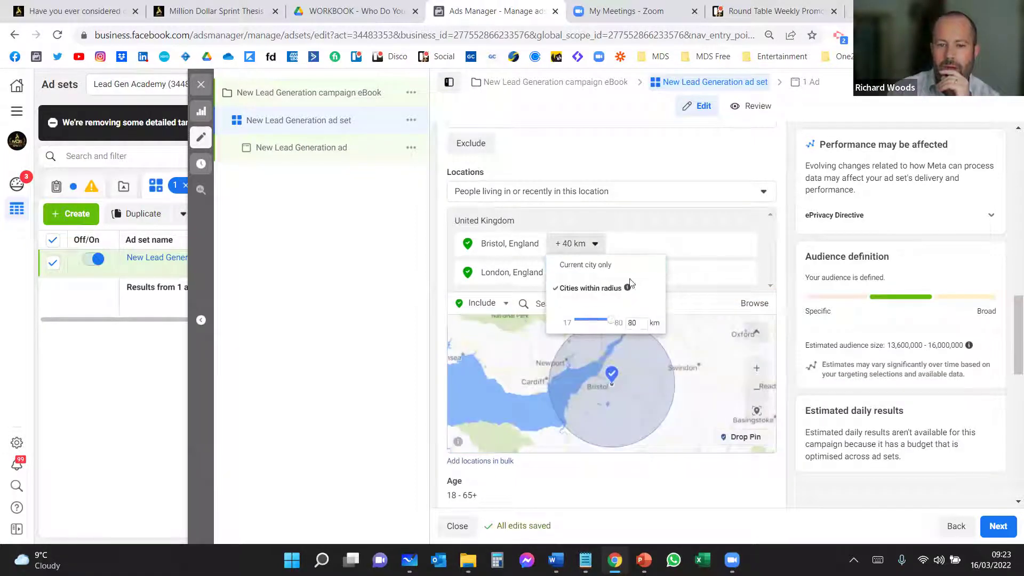
click(396, 299)
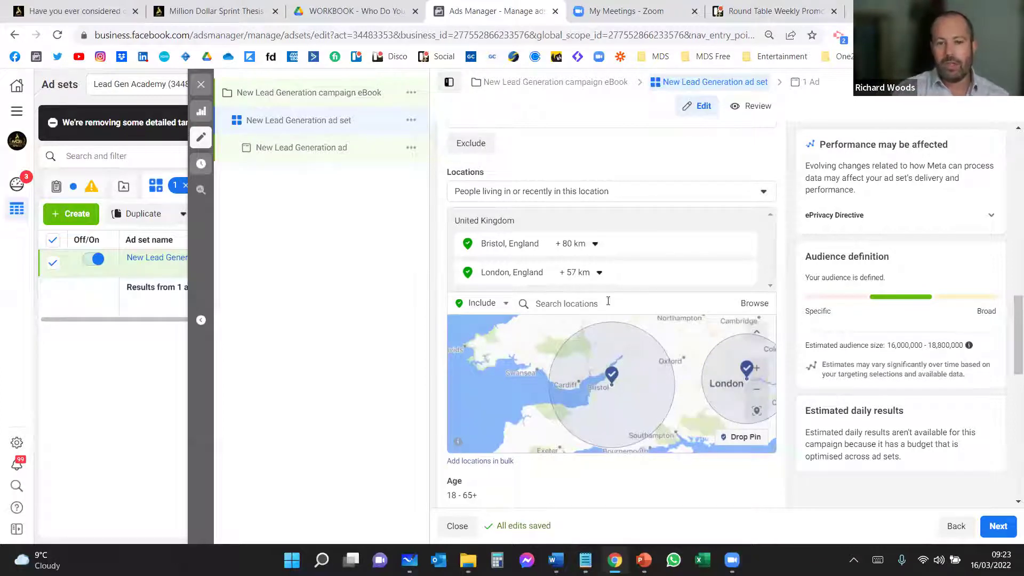
click(562, 305)
text(GU24)
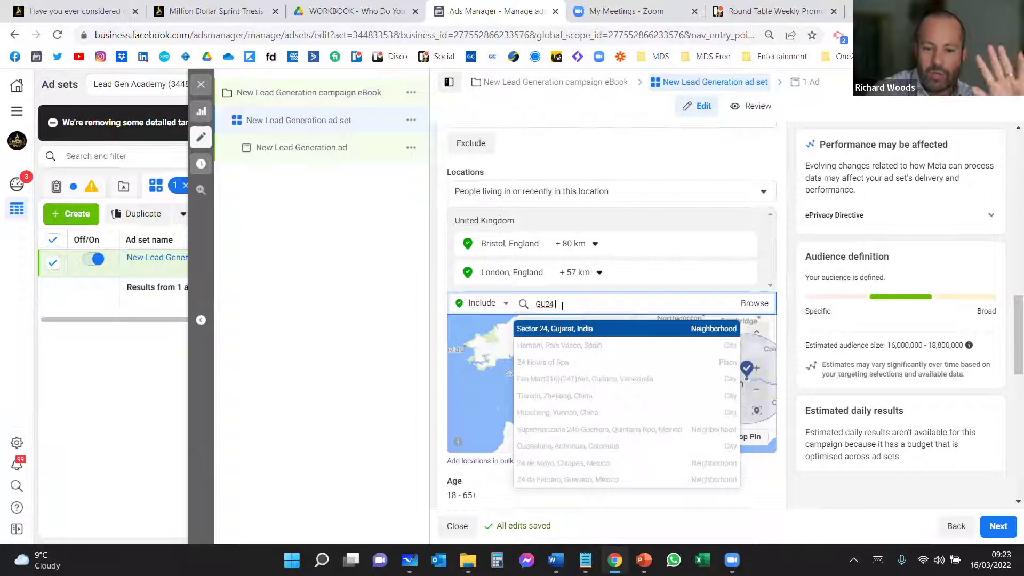
text( 9)
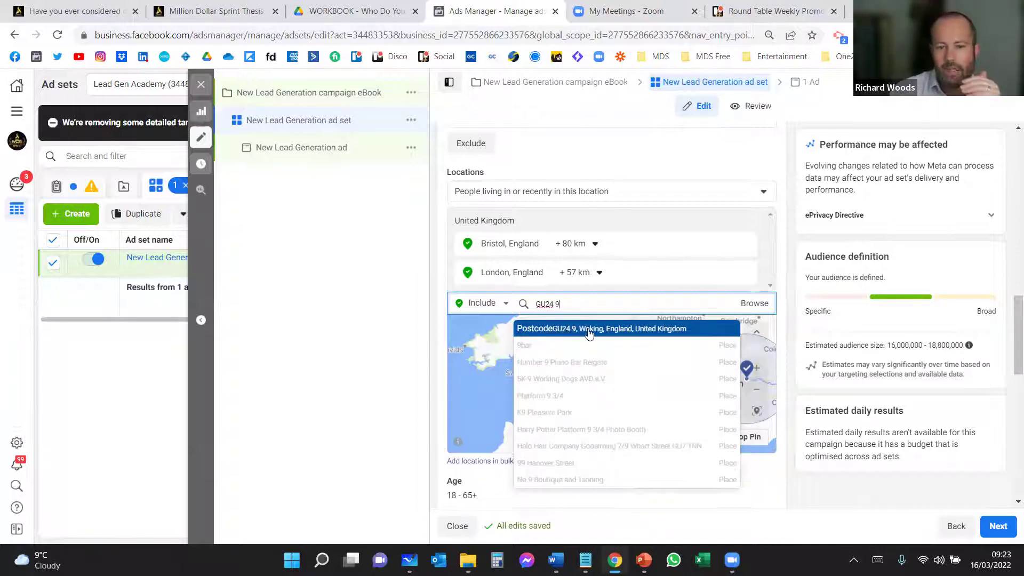
- Add the postcode area GU24 9, Woking to the target locations
click(590, 333)
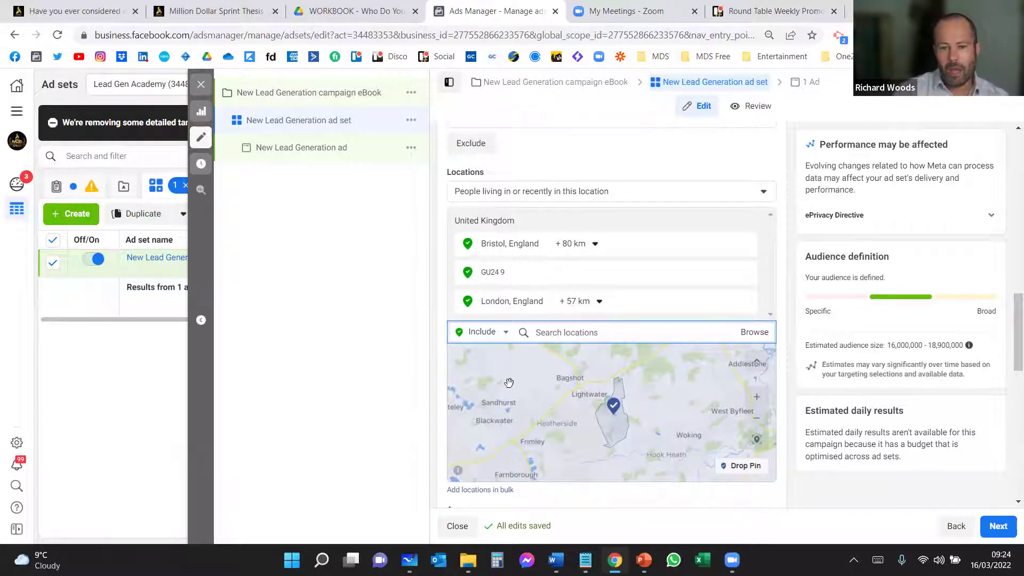
click(849, 421)
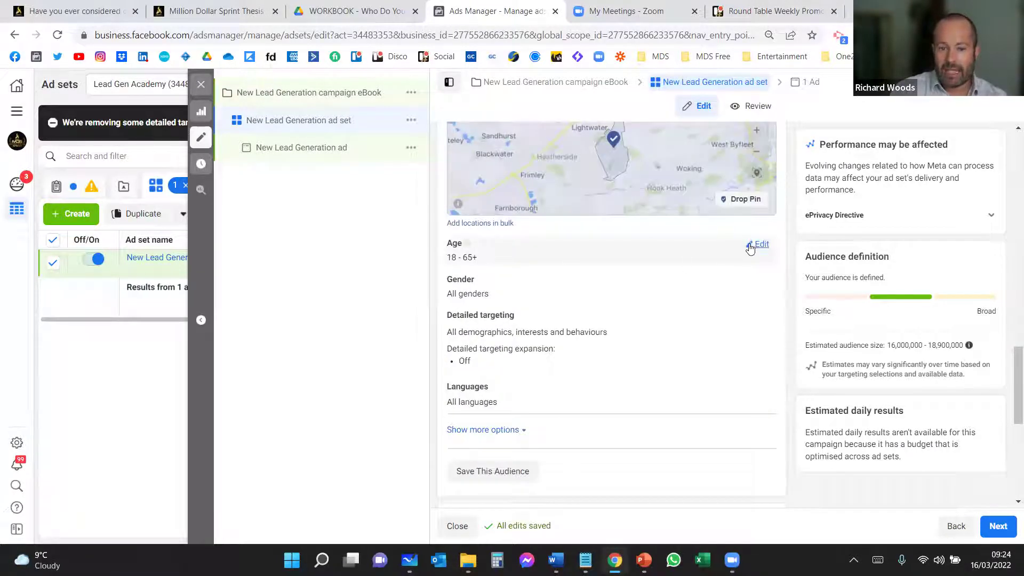
- Narrow the audience age range to 30–64
click(758, 244)
click(488, 263)
scroll(489, 373, down, 2)
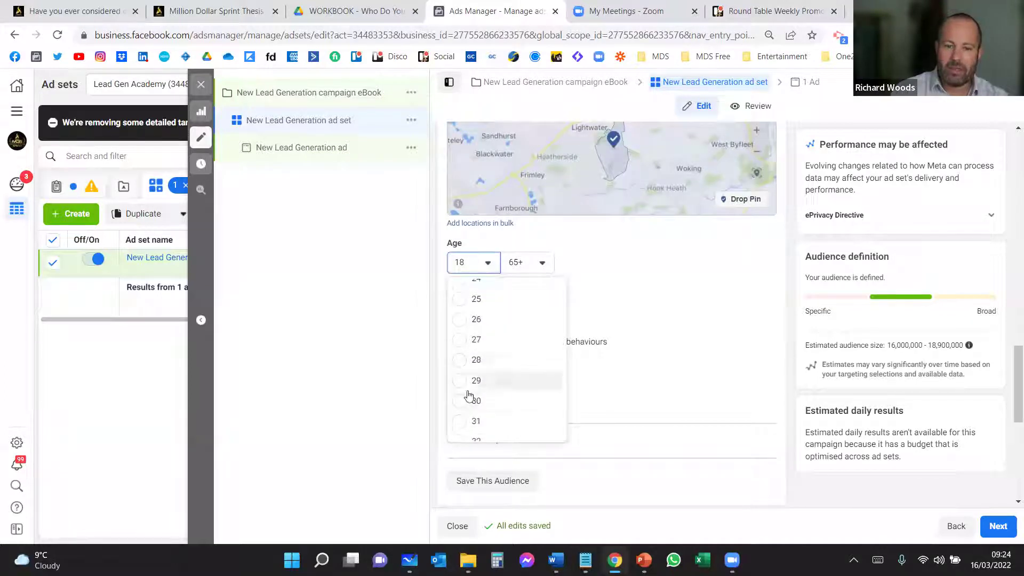
click(543, 263)
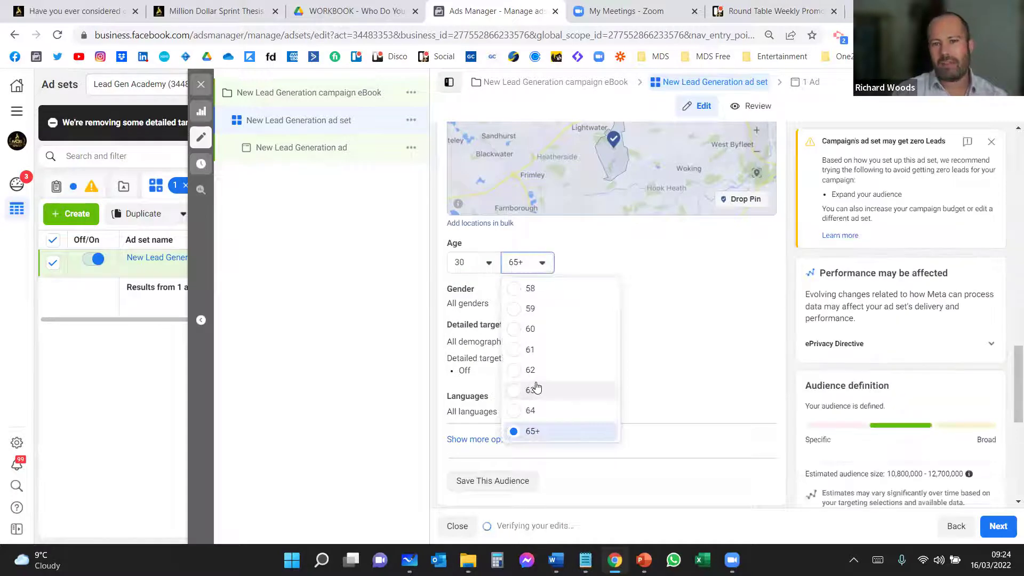
click(518, 415)
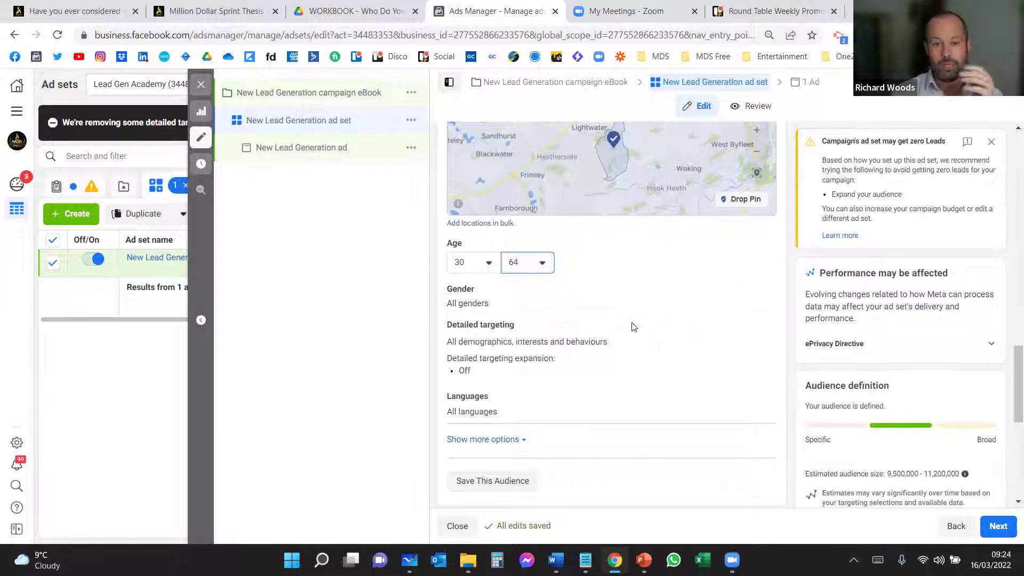
mouse_move(548, 332)
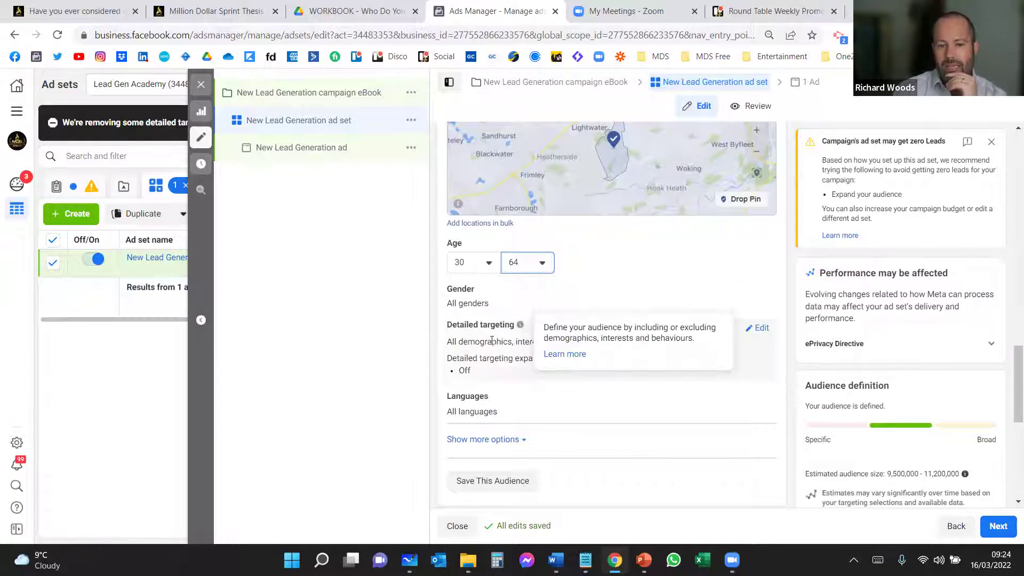
- Open detailed targeting for editing, then switch to the lead generation demo landing page
click(757, 329)
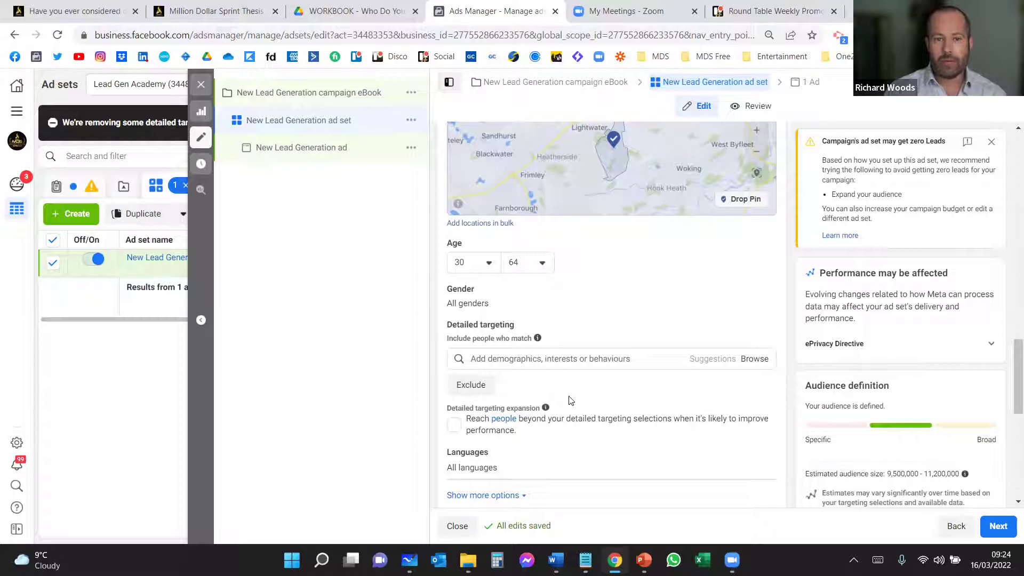
click(70, 13)
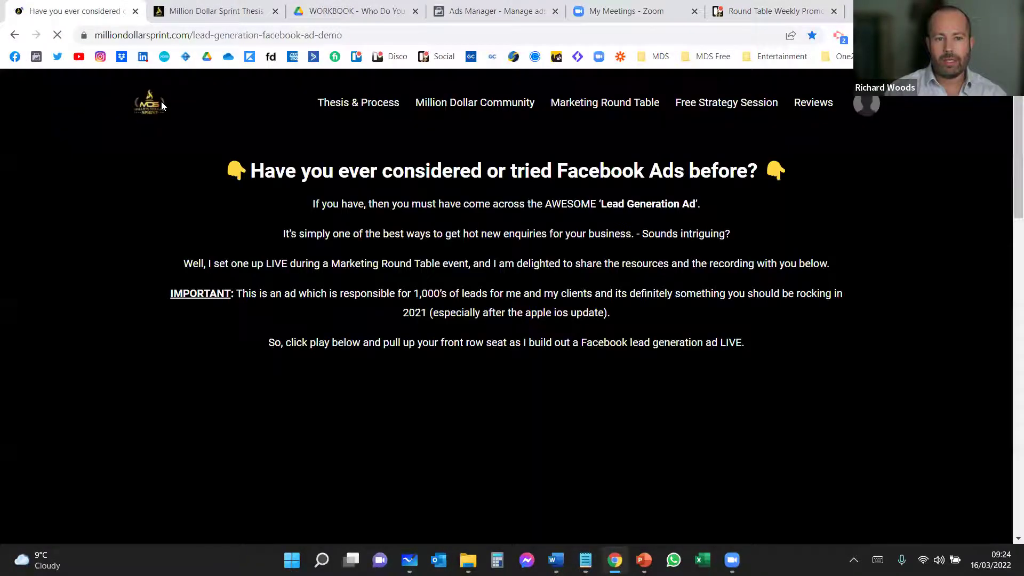
- Scroll the Million Dollar Sprint demo page to its training video and the training resources list
scroll(834, 287, down, 6)
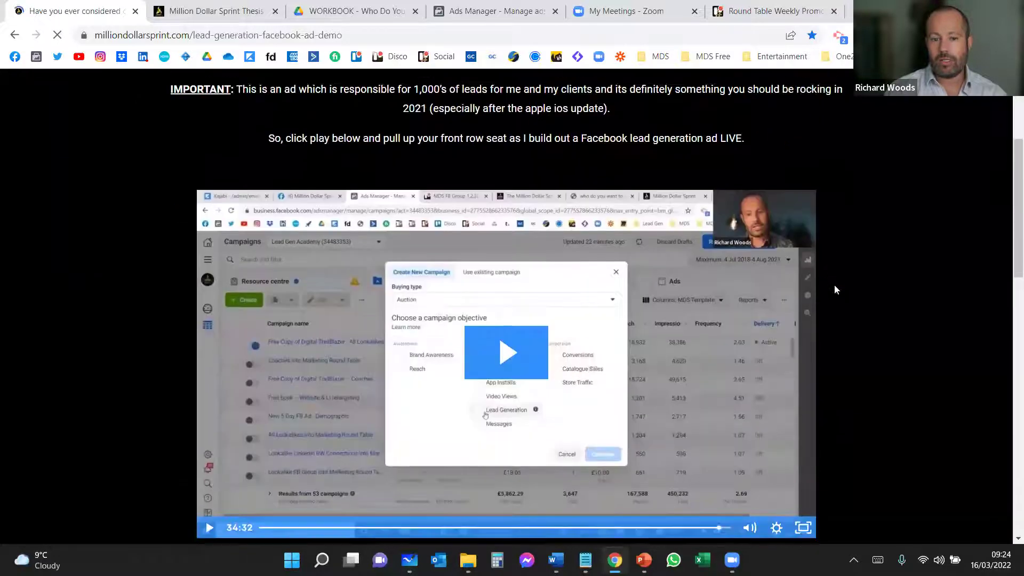
scroll(740, 383, down, 4)
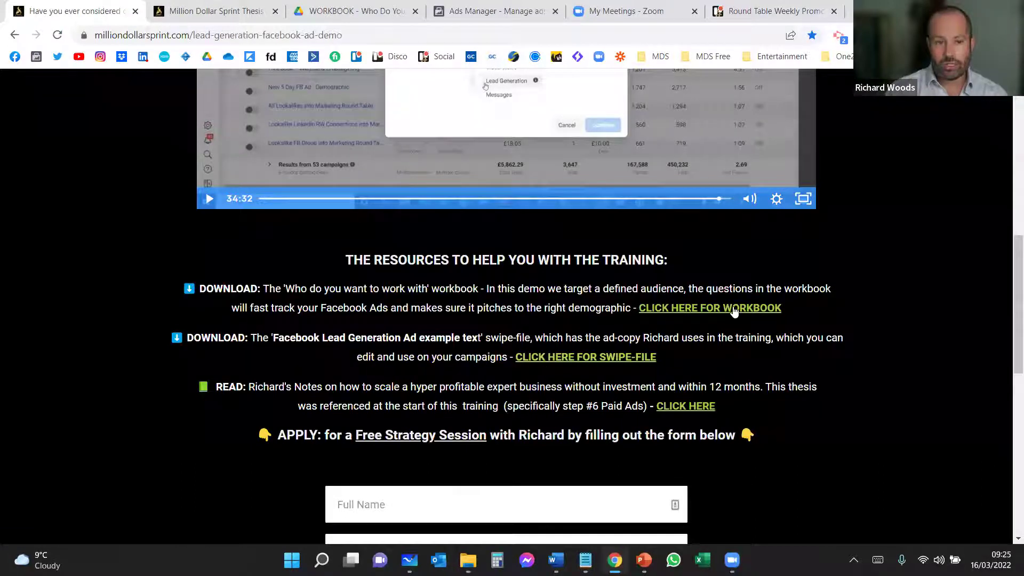
scroll(266, 75, up, 3)
click(266, 39)
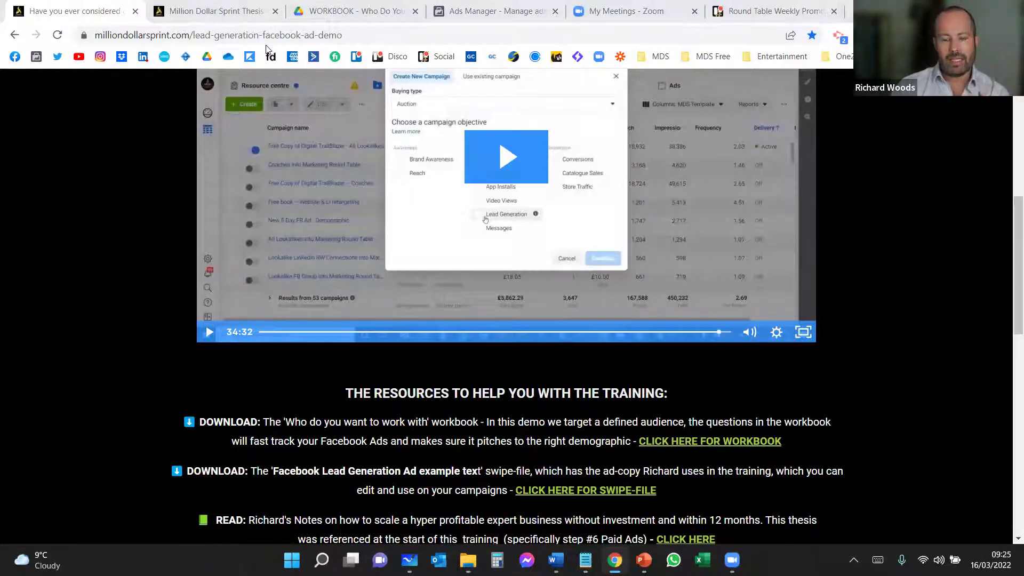
- Open the 'Who Do You Want To Work With' workbook and read through to its Industry and Job Role(s) questions
click(693, 442)
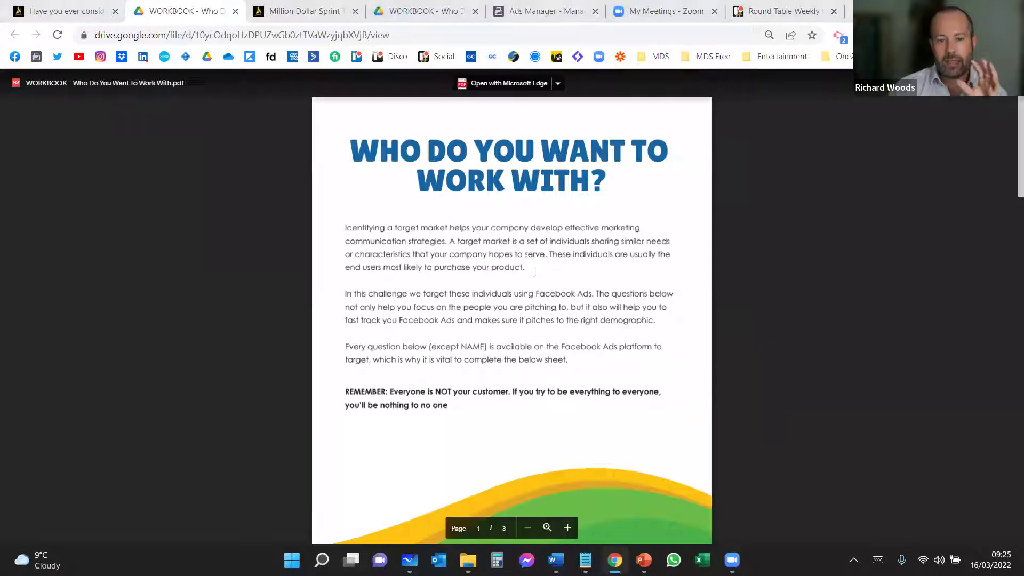
scroll(768, 348, down, 8)
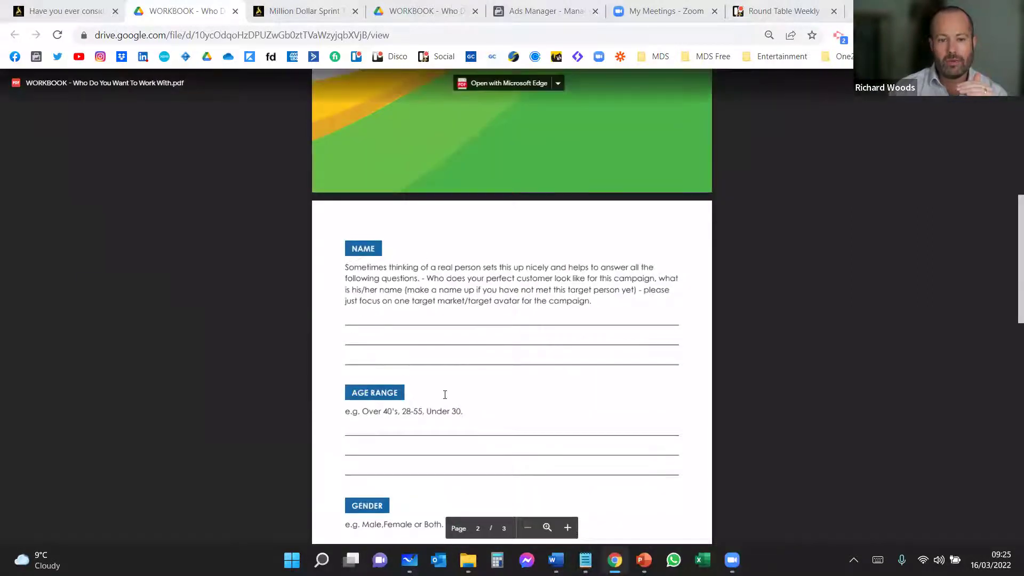
scroll(368, 439, down, 3)
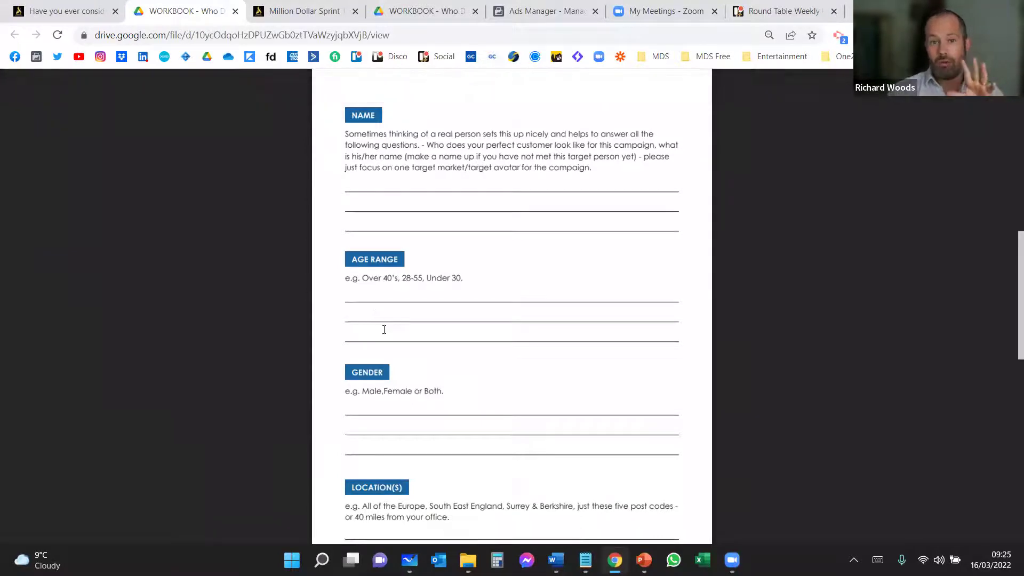
scroll(407, 295, down, 3)
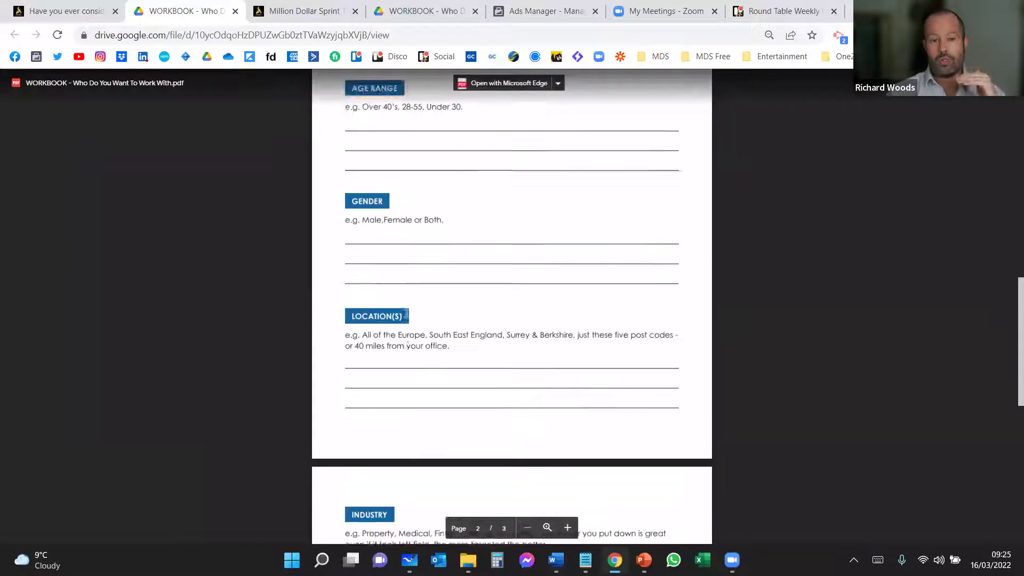
scroll(406, 315, down, 1)
scroll(406, 320, down, 5)
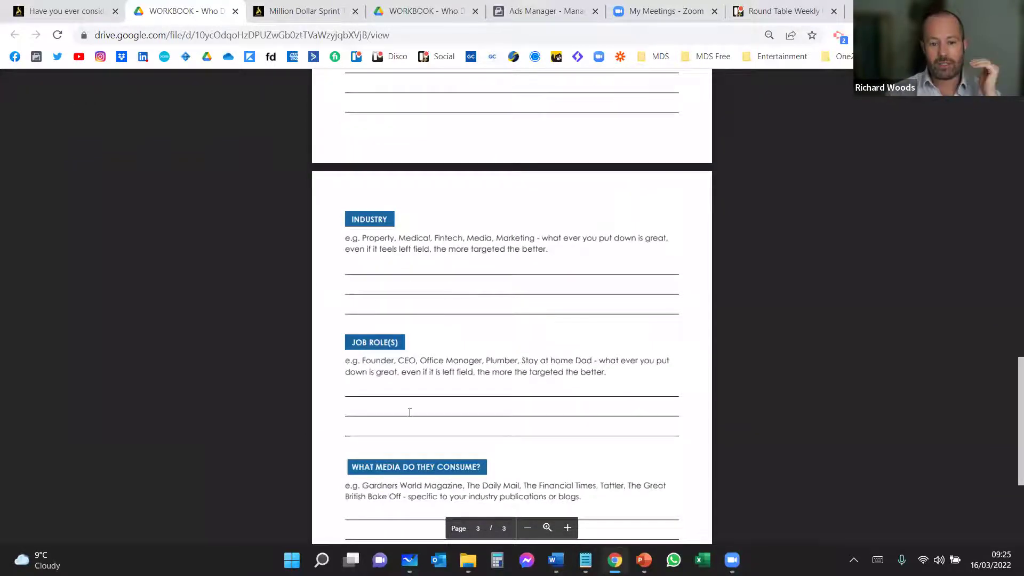
scroll(408, 426, down, 2)
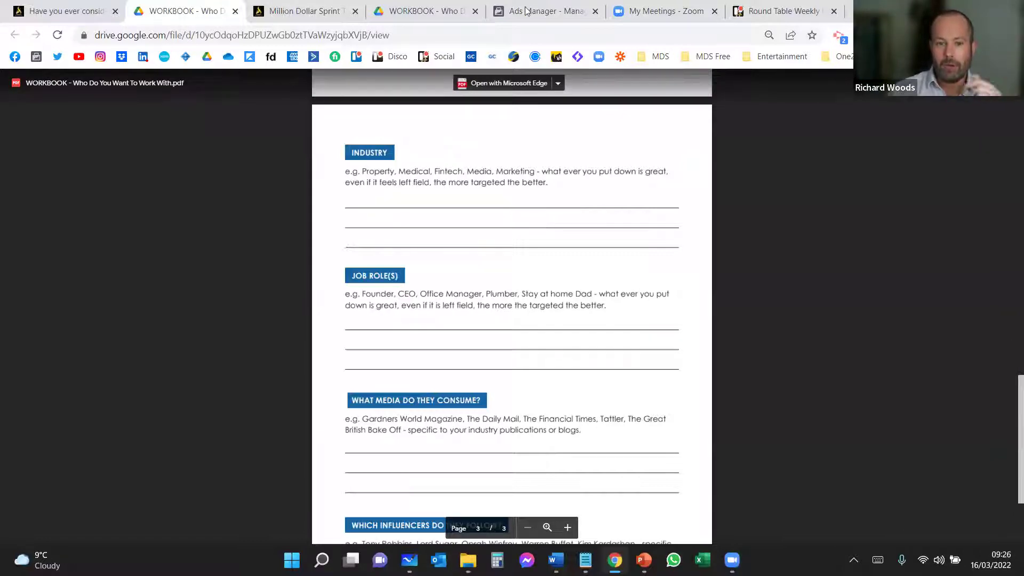
key(ctrl+5)
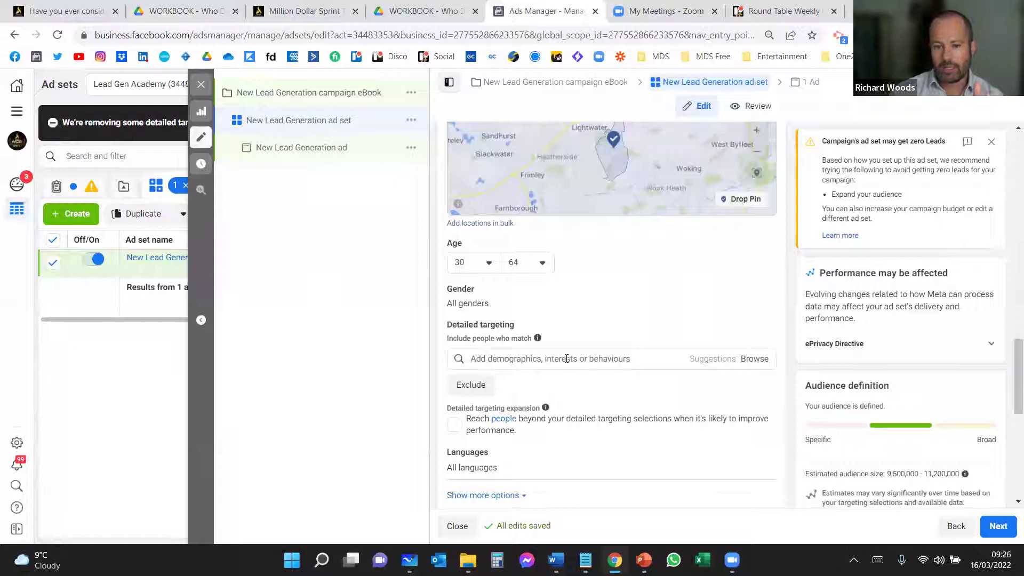
- Try the search terms 'deo' and 'M' in the Detailed targeting search box
click(566, 358)
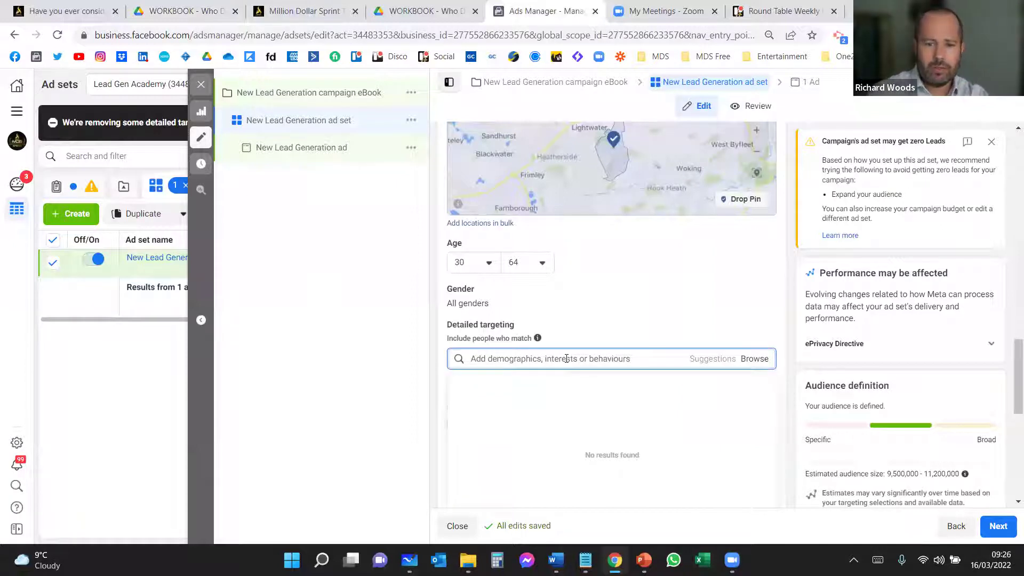
text(d)
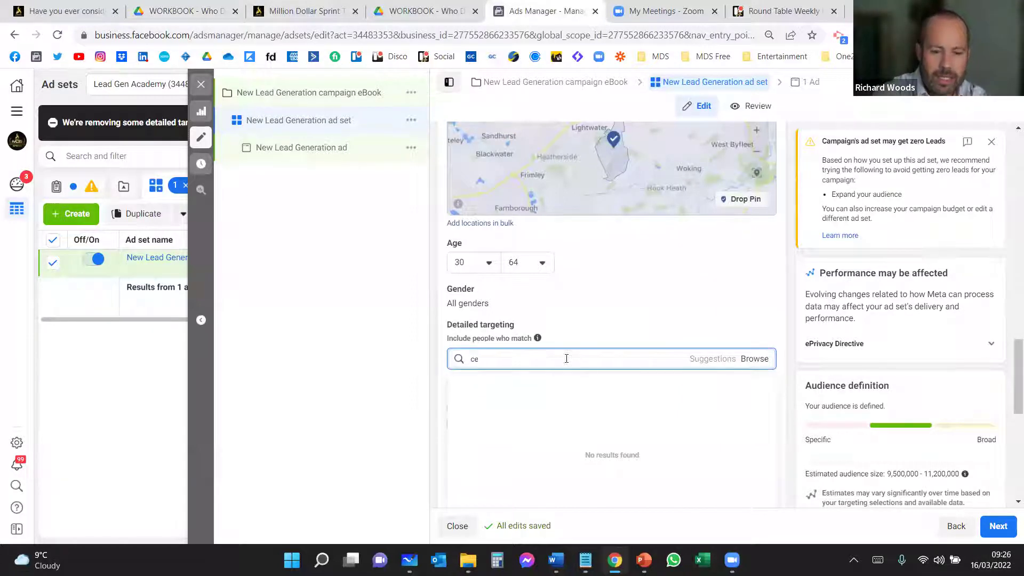
text(eo)
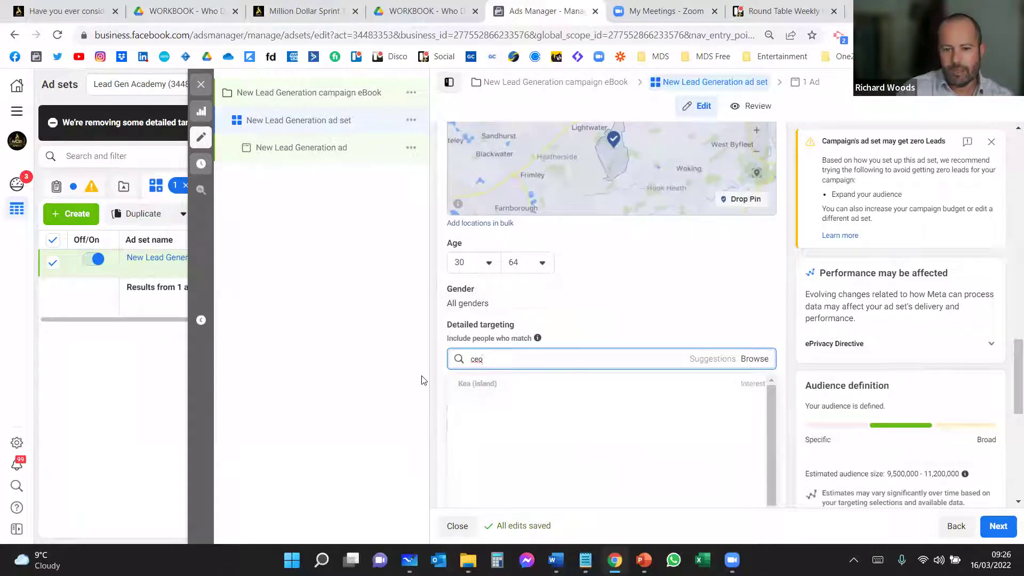
key(BackSpace)
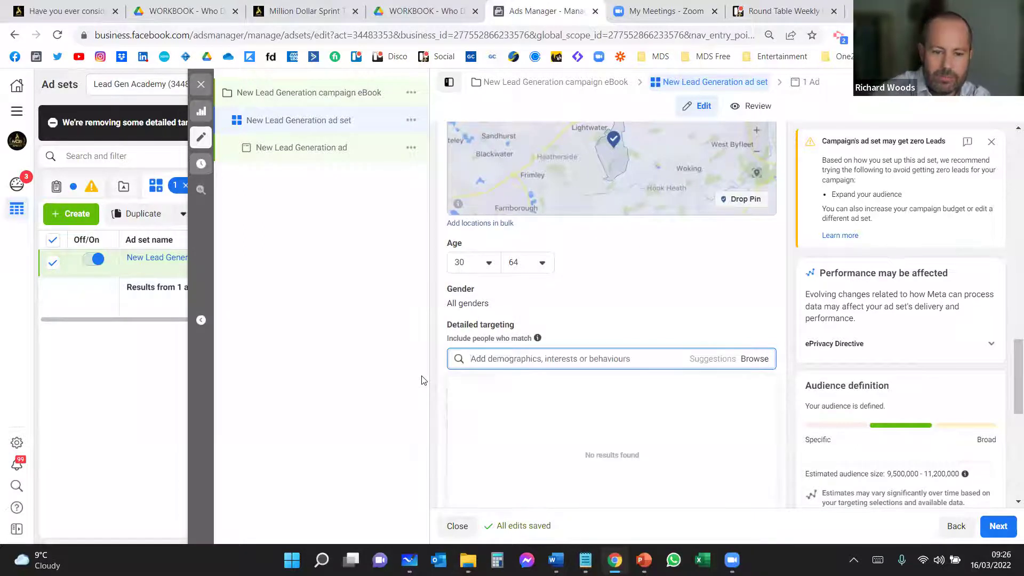
text(Managing director)
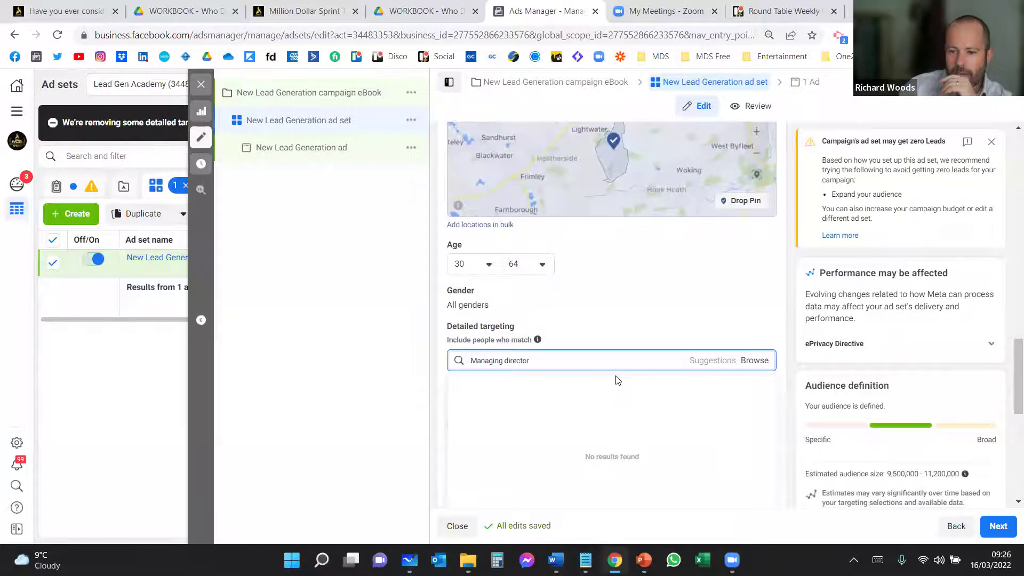
scroll(615, 379, down, 2)
scroll(547, 406, up, 4)
mouse_move(543, 408)
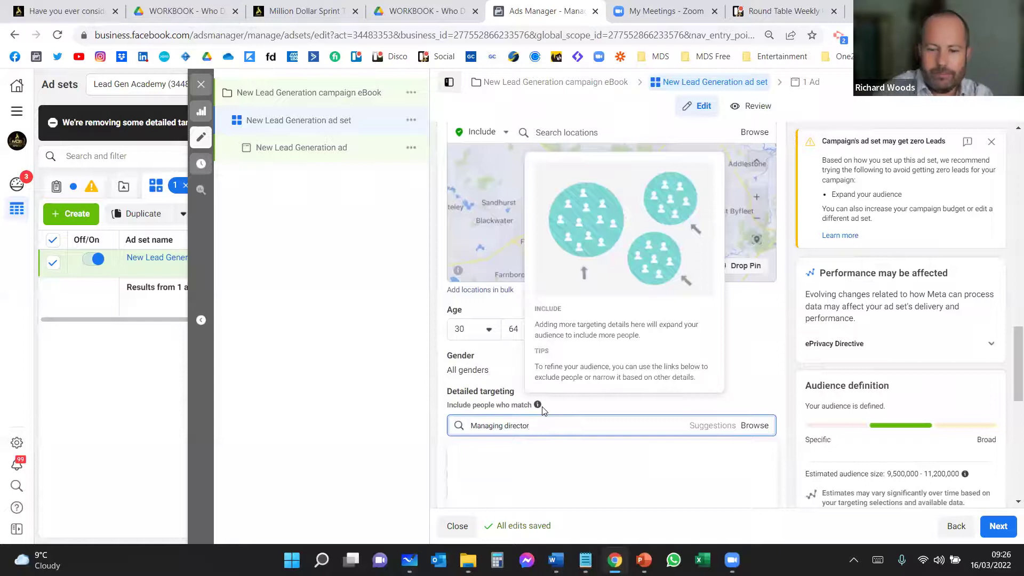
key(BackSpace)
key(BackSpace)
key(BackSpace)
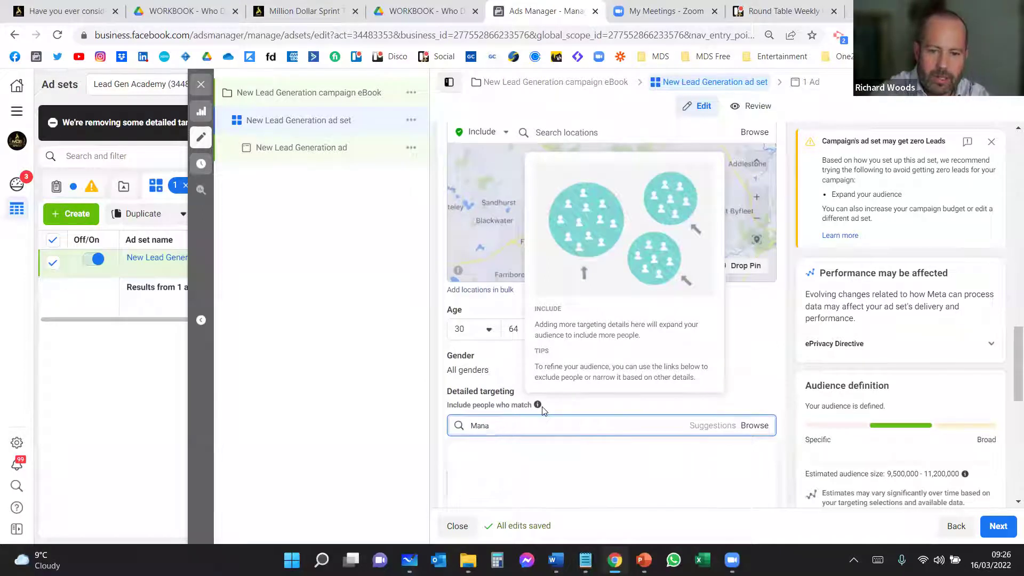
key(BackSpace)
- Search 'direc' and add the Board of directors interest to detailed targeting
text(director)
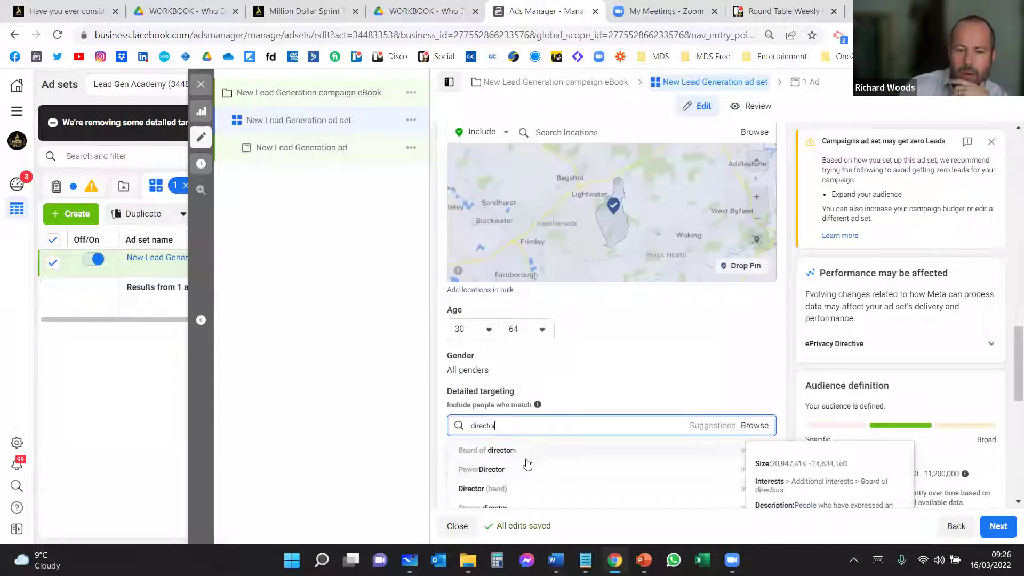
scroll(523, 480, down, 1)
scroll(569, 482, down, 5)
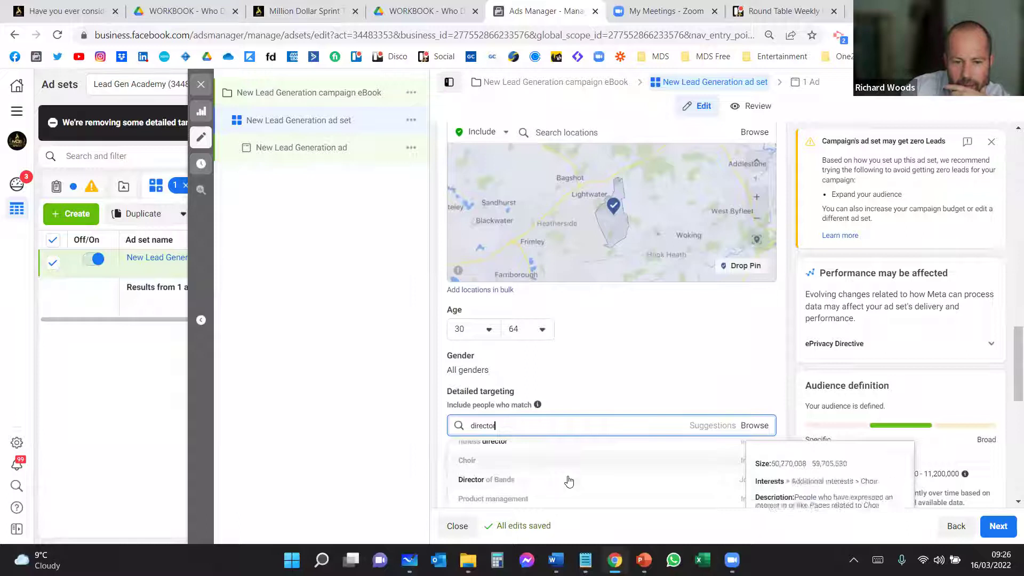
scroll(568, 480, up, 5)
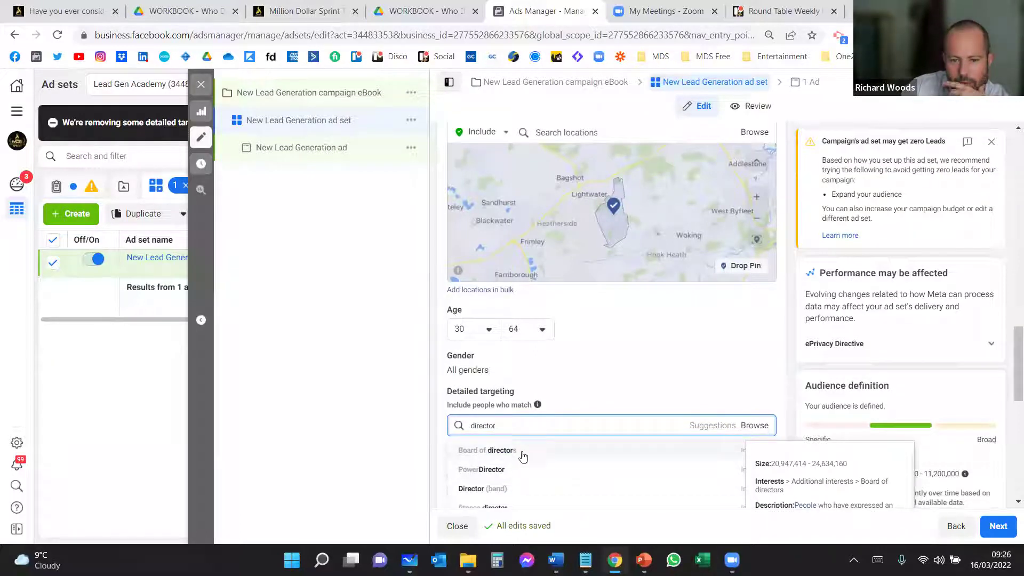
click(601, 450)
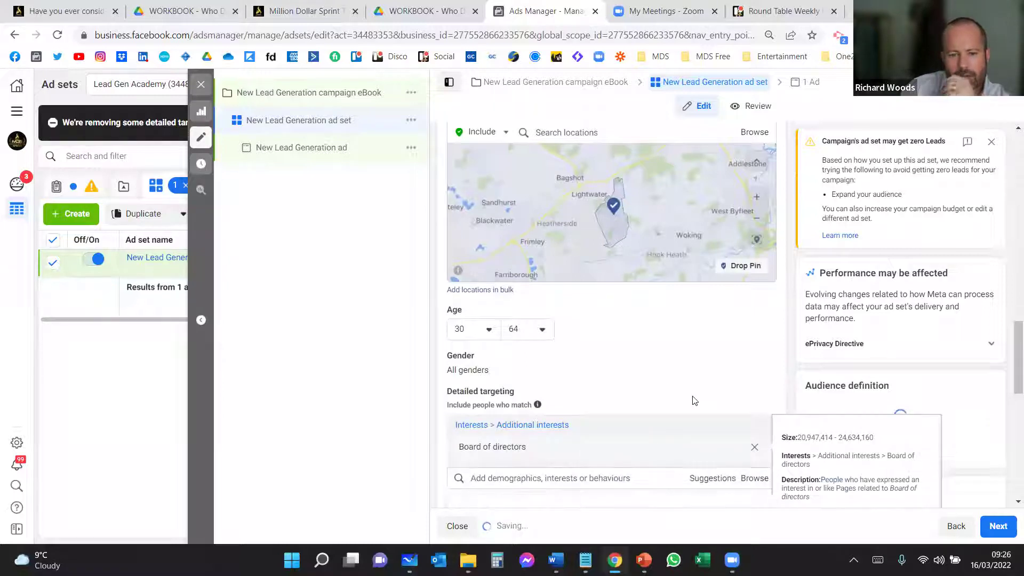
scroll(693, 400, down, 1)
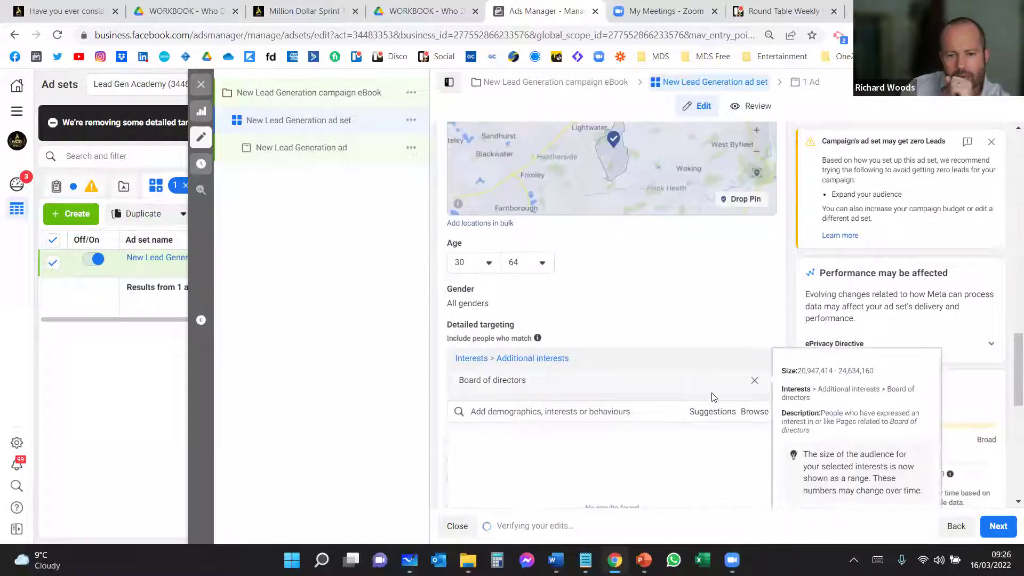
- Add suggested job titles: Managing Director, Founder and Managing Director, Director (business), Executive director, Chairman & Managing Director
click(712, 412)
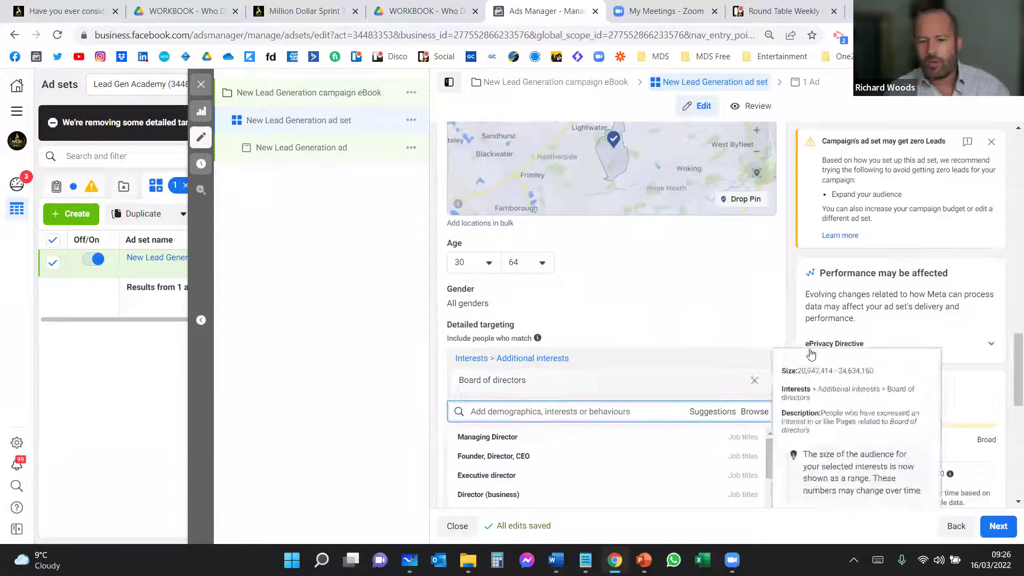
scroll(778, 340, down, 2)
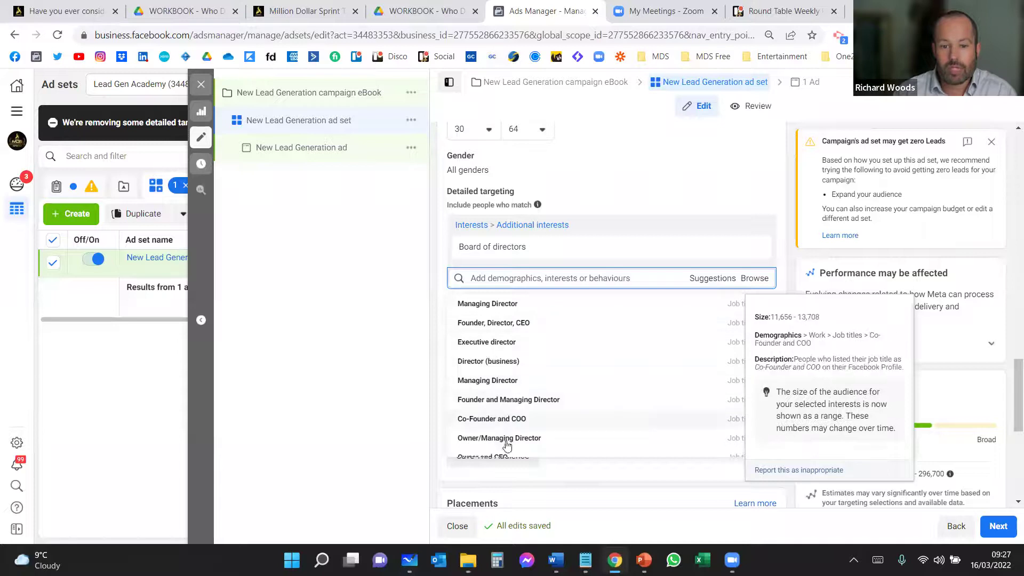
click(505, 309)
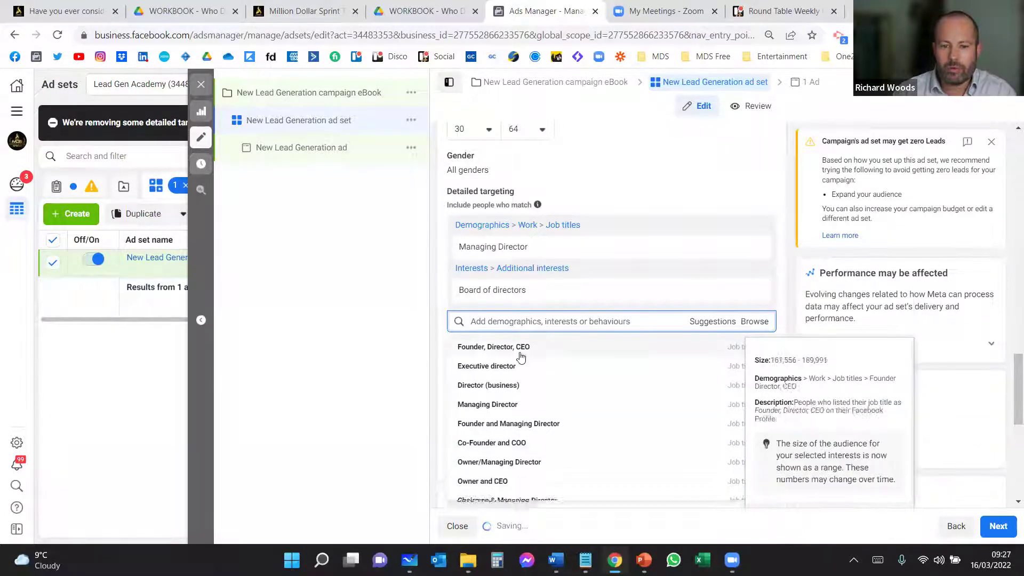
click(510, 350)
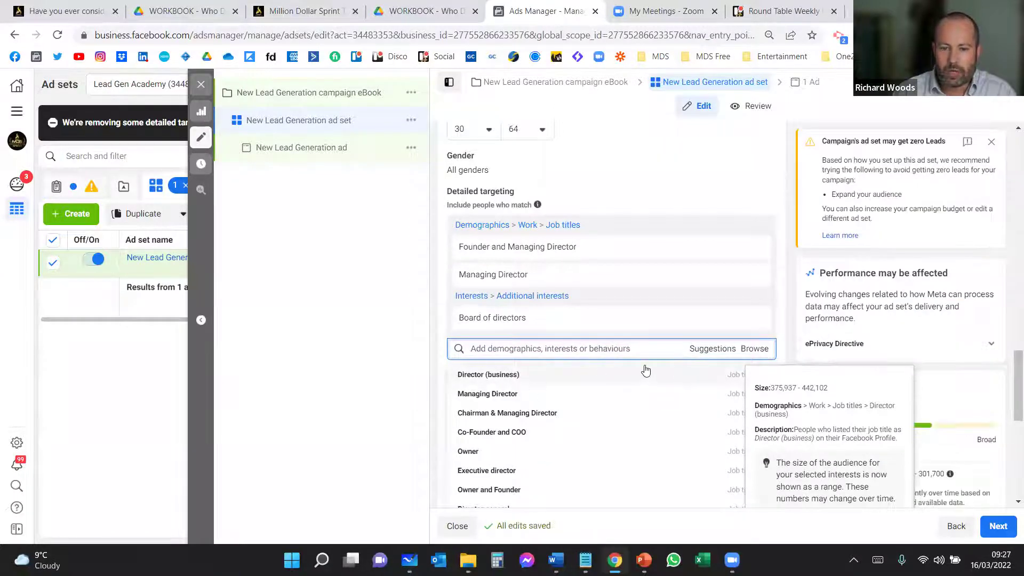
click(515, 379)
click(521, 408)
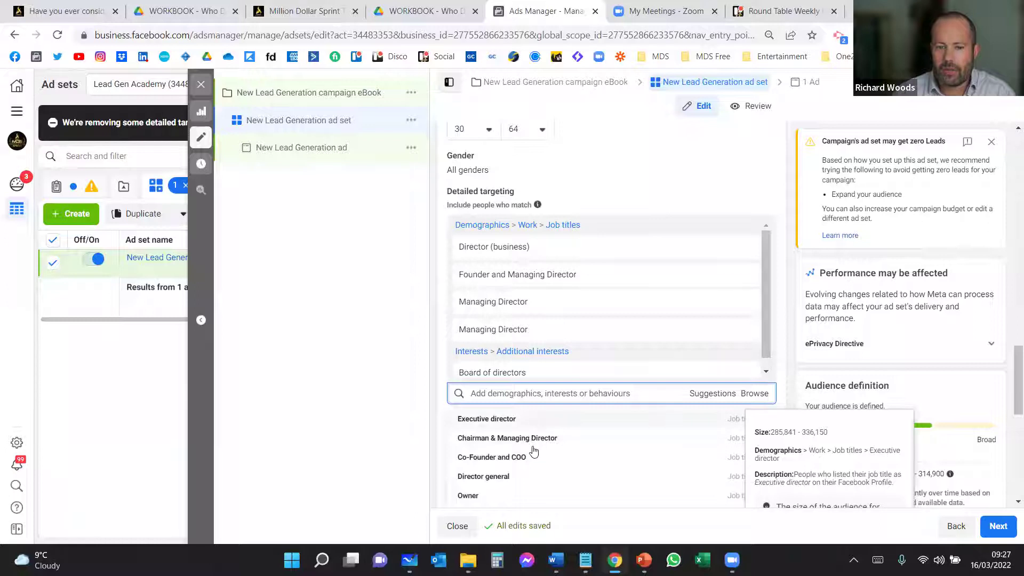
click(533, 420)
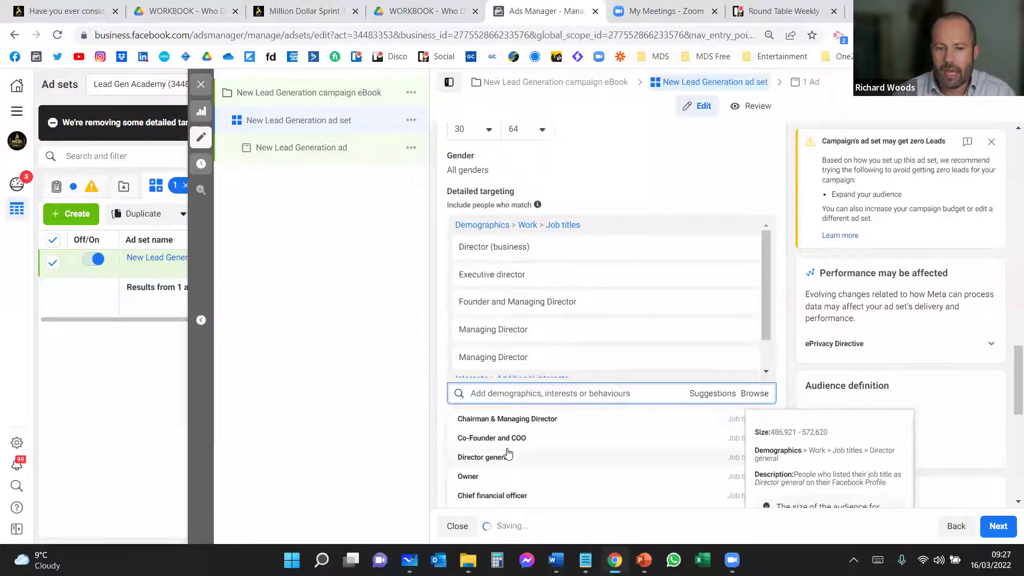
click(530, 428)
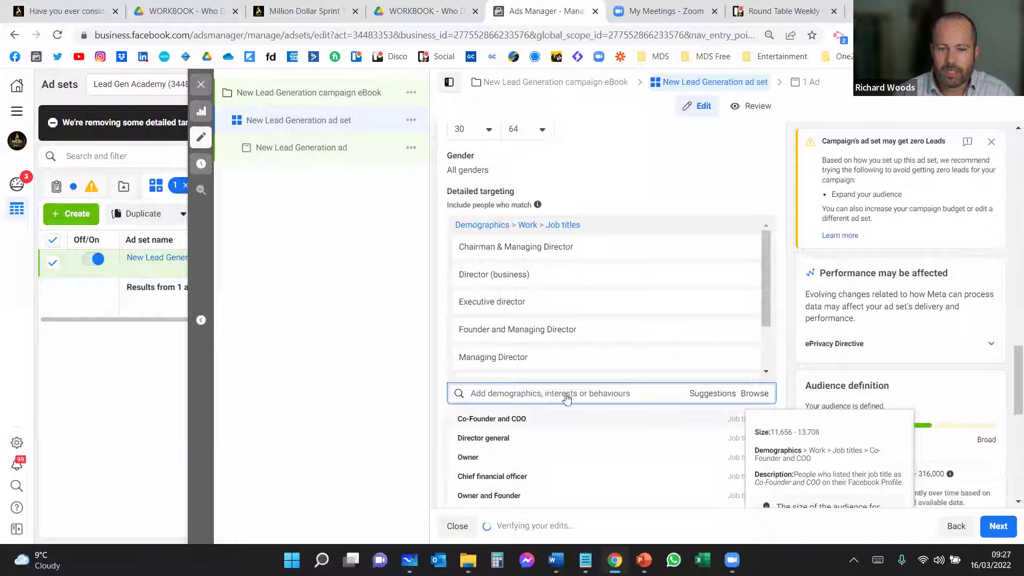
- Remove Board of directors, add the Founder, Director, CEO job title, and close the suggestions
scroll(653, 311, down, 1)
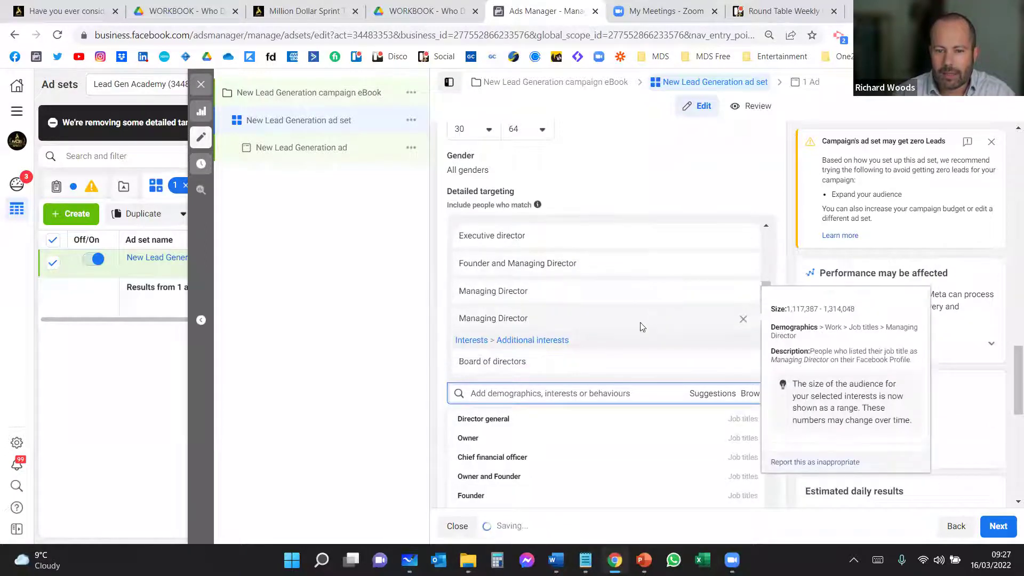
mouse_move(464, 360)
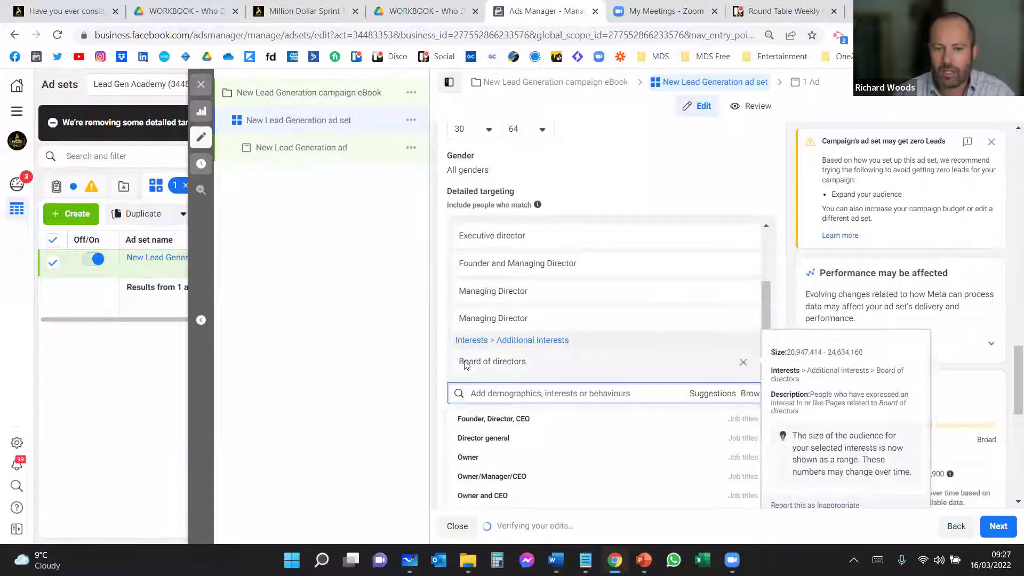
click(743, 362)
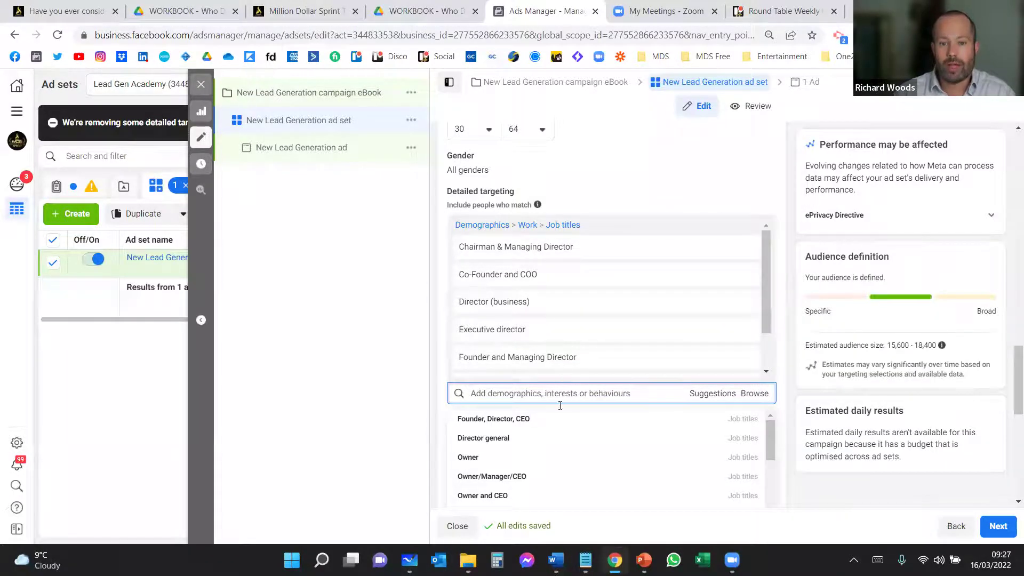
click(516, 423)
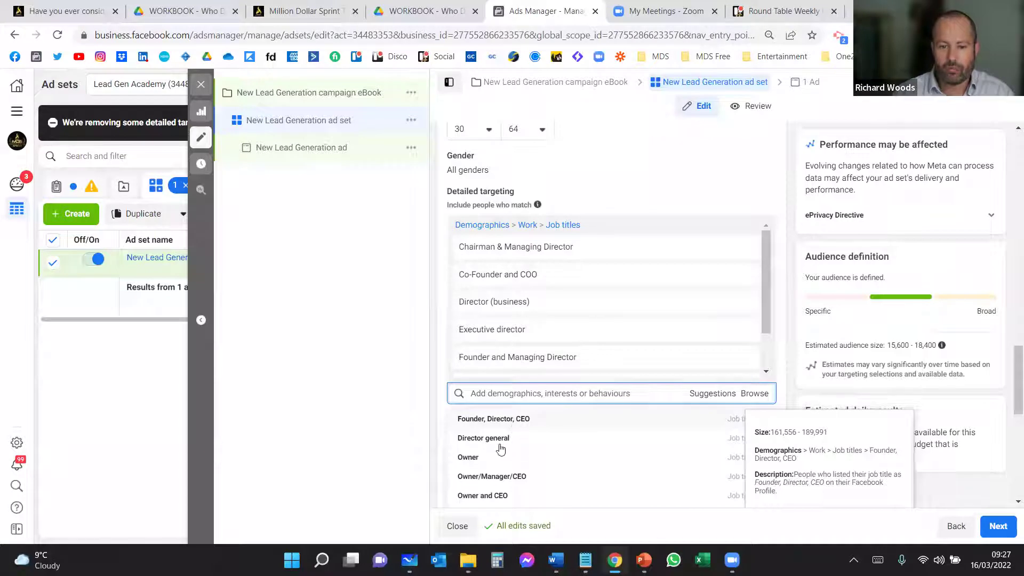
scroll(528, 470, down, 5)
scroll(537, 468, down, 3)
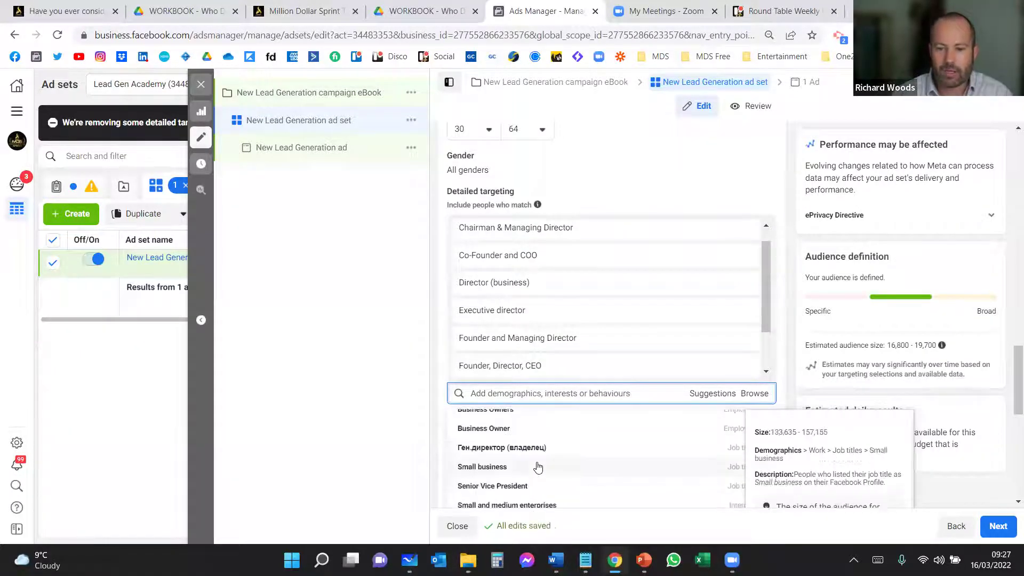
scroll(553, 468, down, 4)
mouse_move(485, 345)
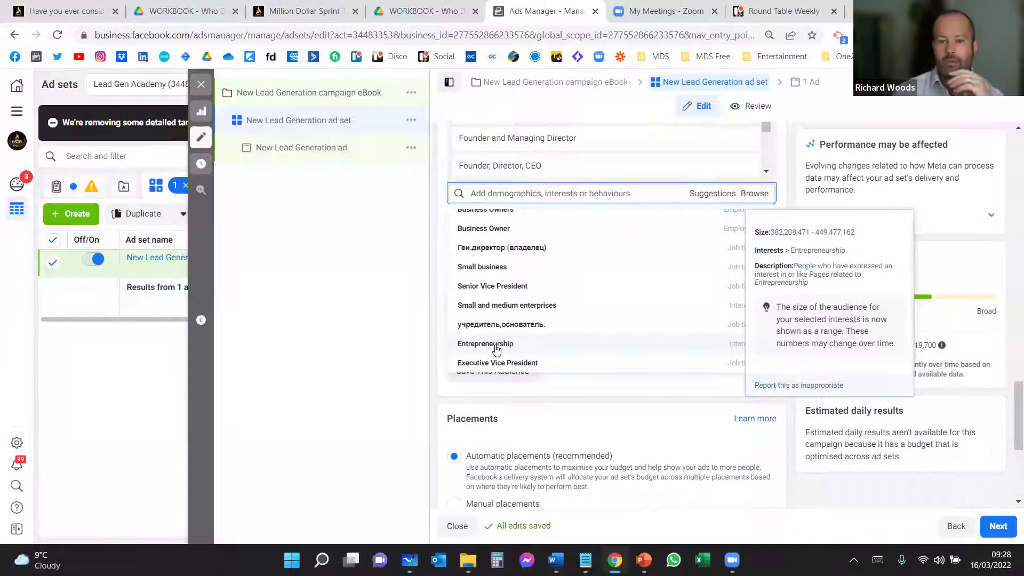
click(384, 280)
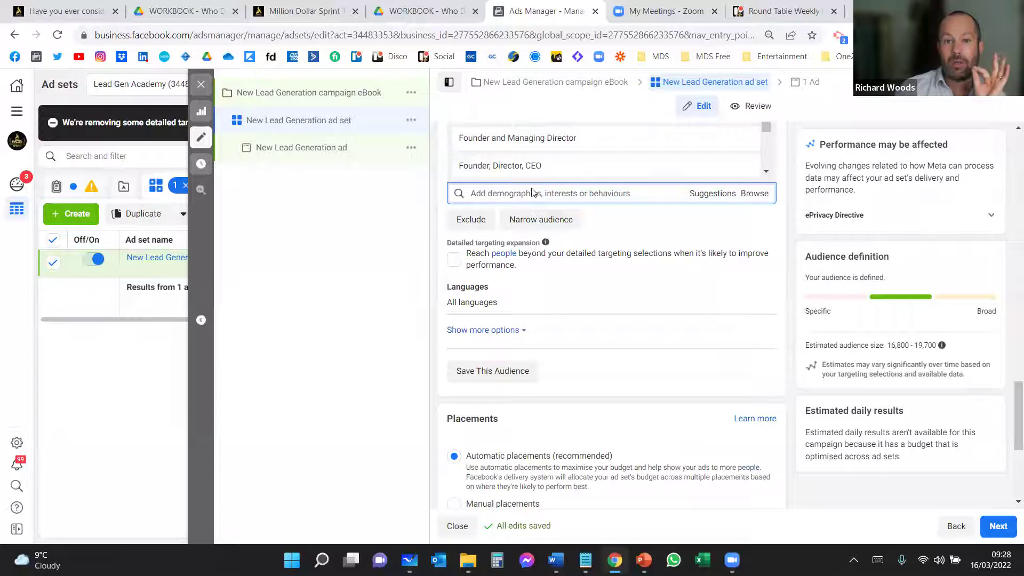
scroll(525, 176, up, 1)
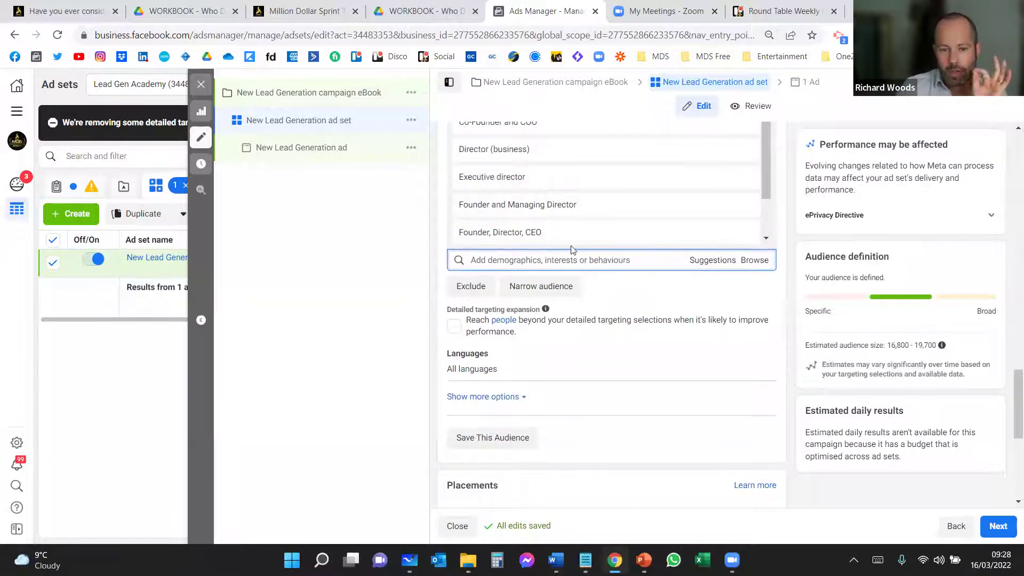
- Add a must-also-match group containing Association of Chartered Certified Accountants from an accountant search
click(527, 291)
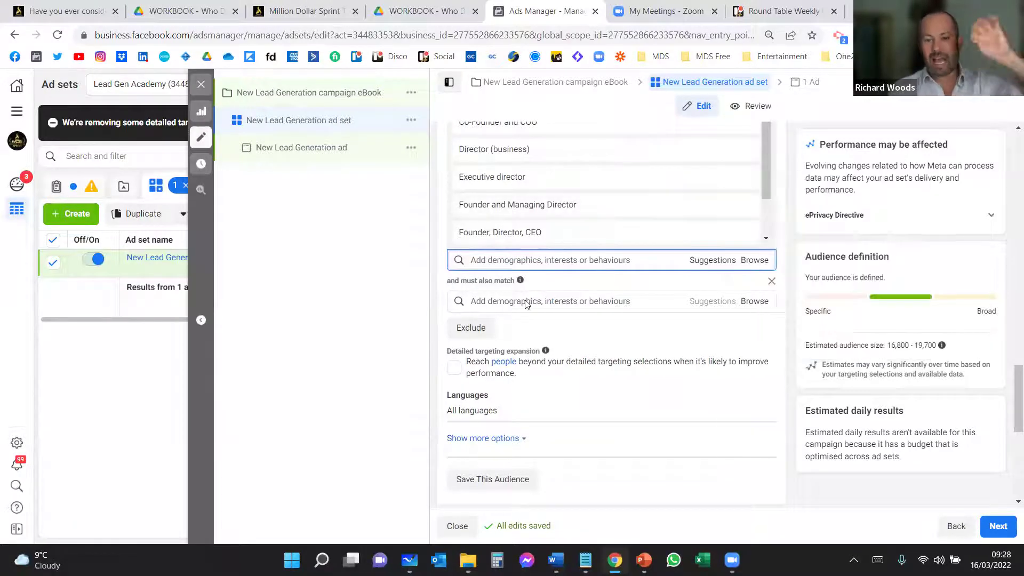
click(493, 302)
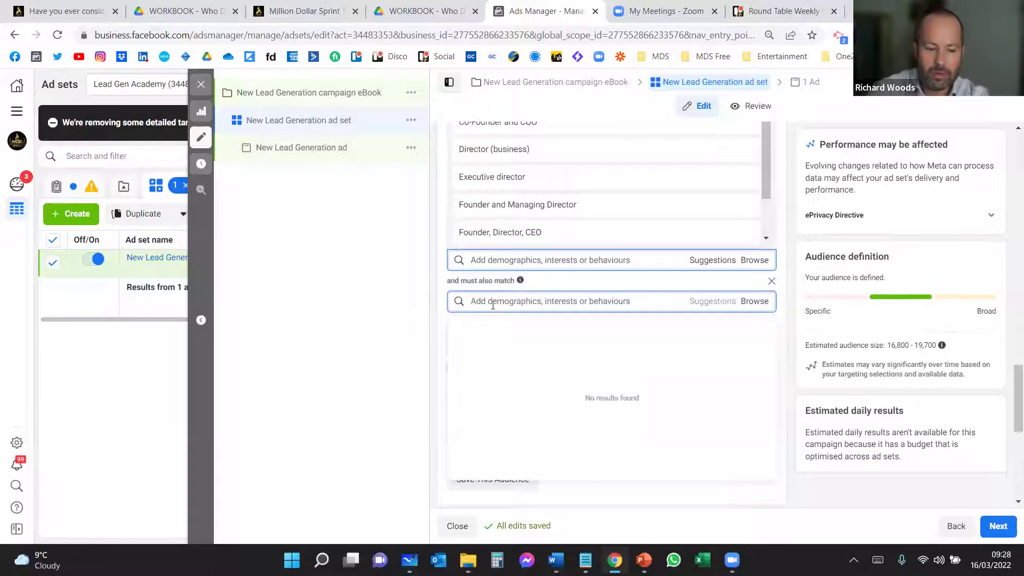
text(ad)
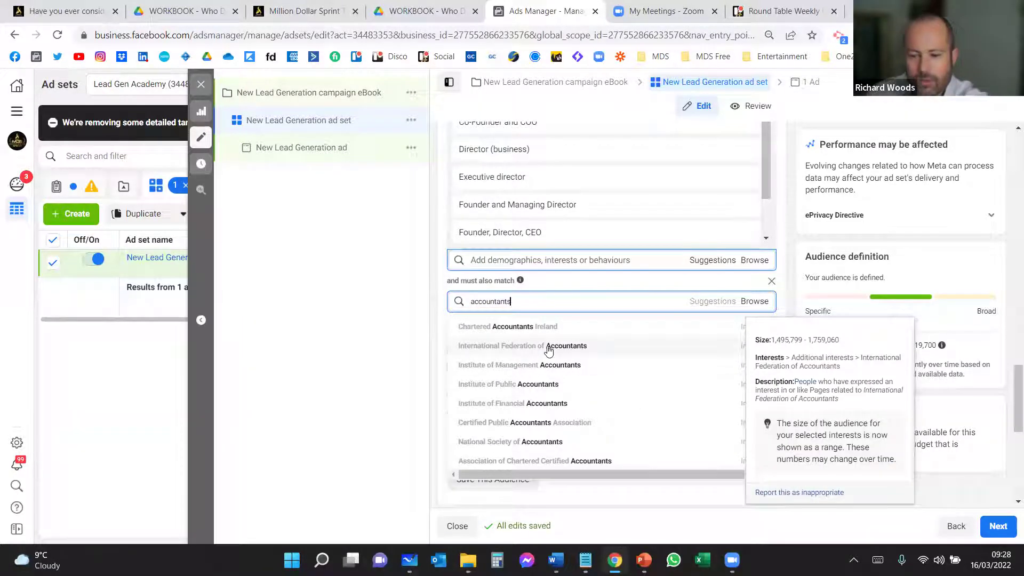
key(BackSpace)
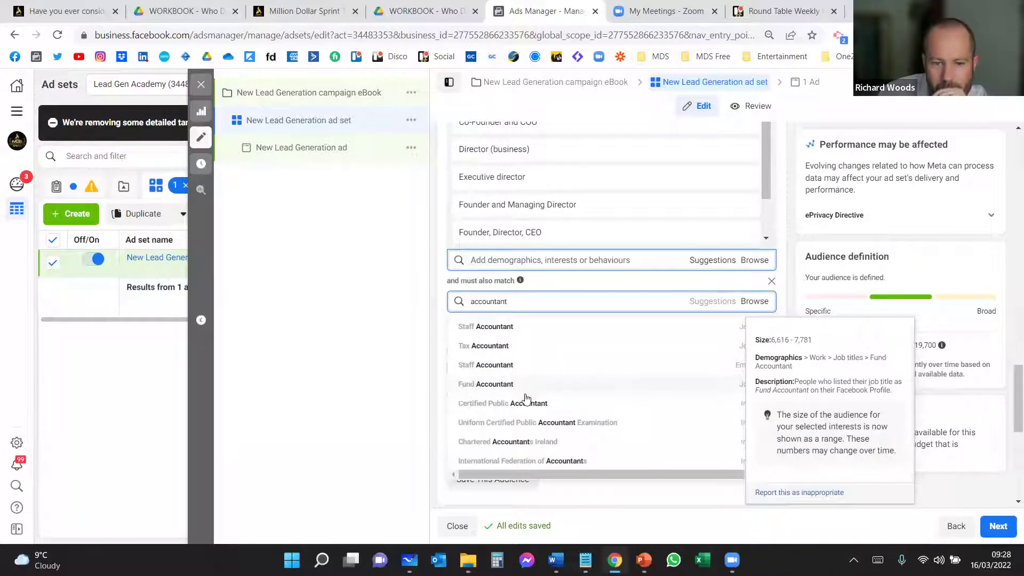
scroll(622, 430, down, 2)
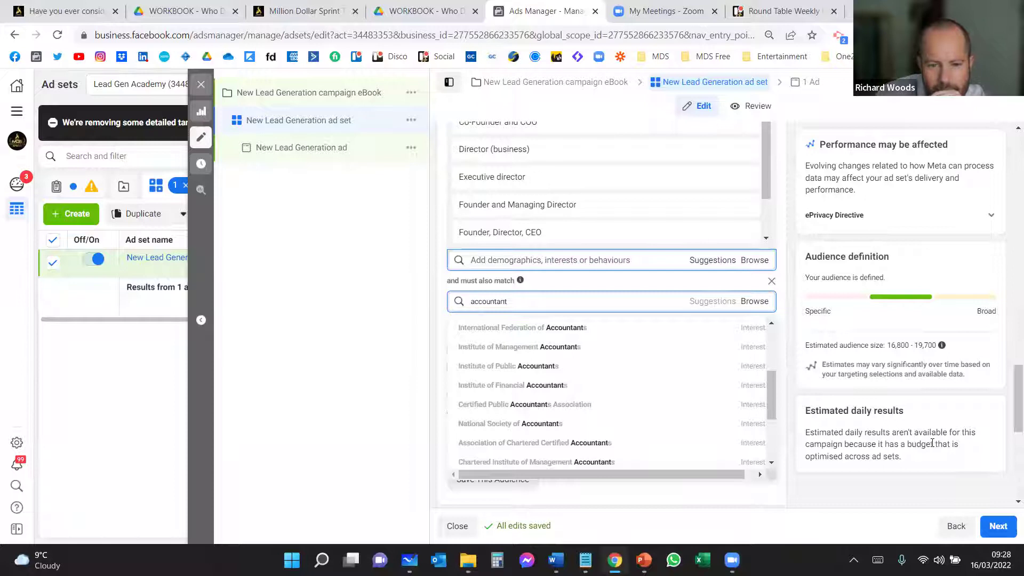
click(532, 446)
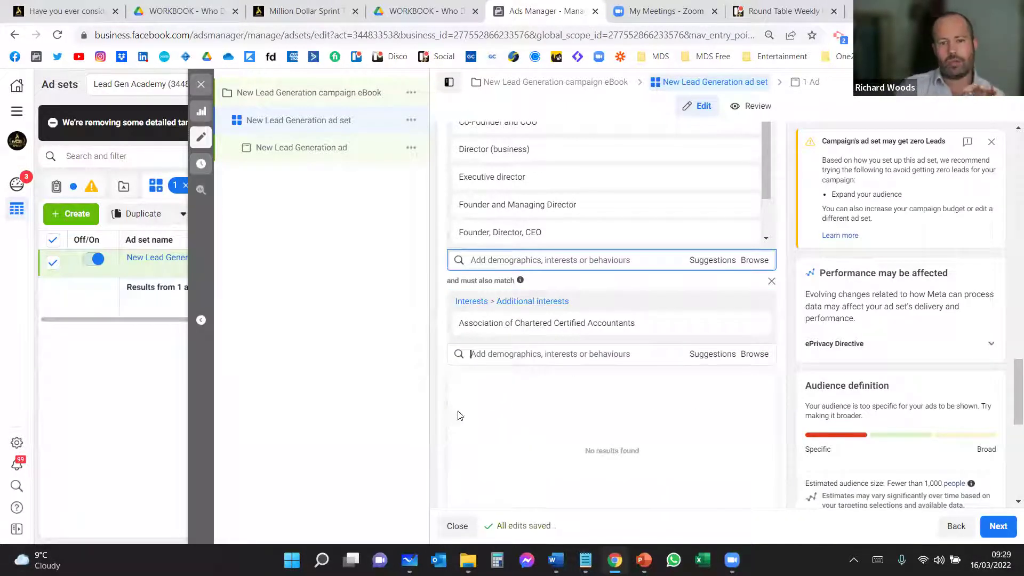
- Add CA(Chartered Accountant), Chartered accountant, Accounting and Financial accounting from the narrowed group's suggestions
click(713, 354)
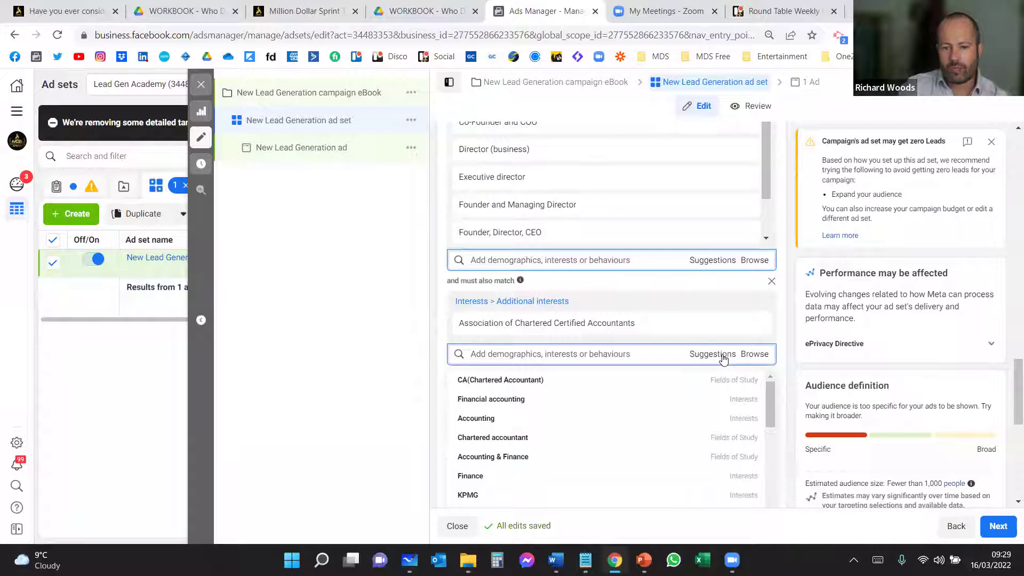
mouse_move(533, 385)
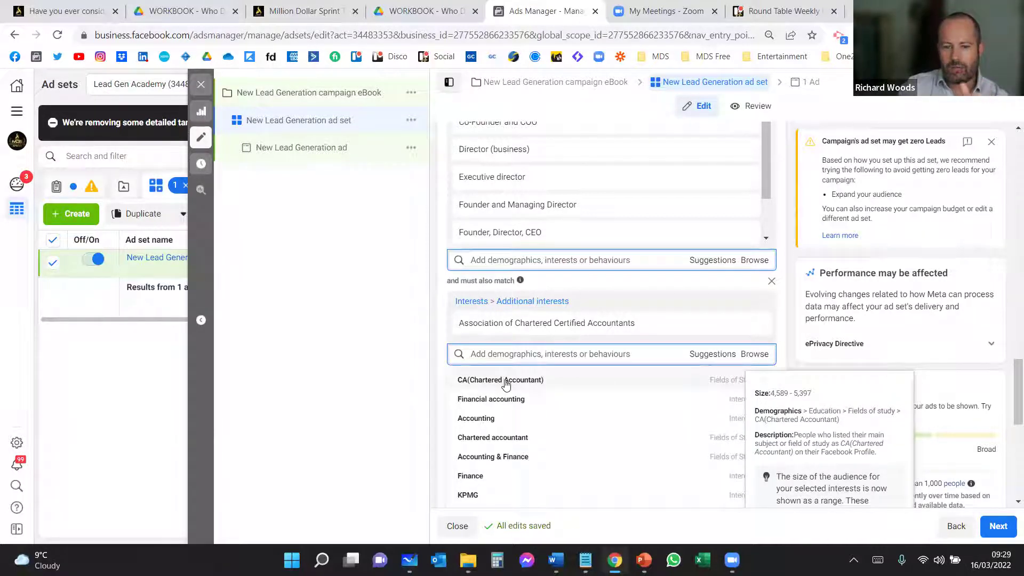
click(512, 379)
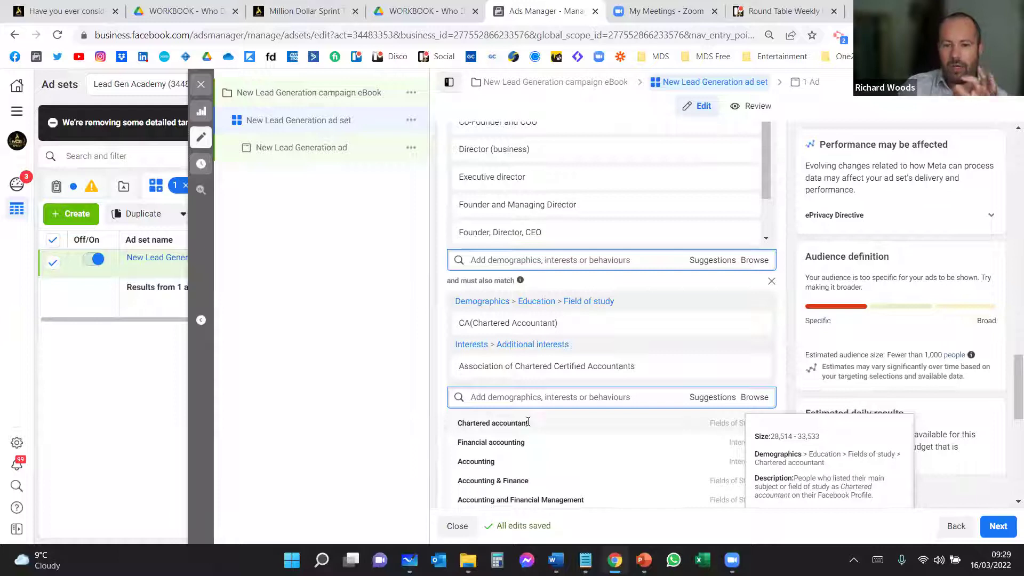
click(527, 423)
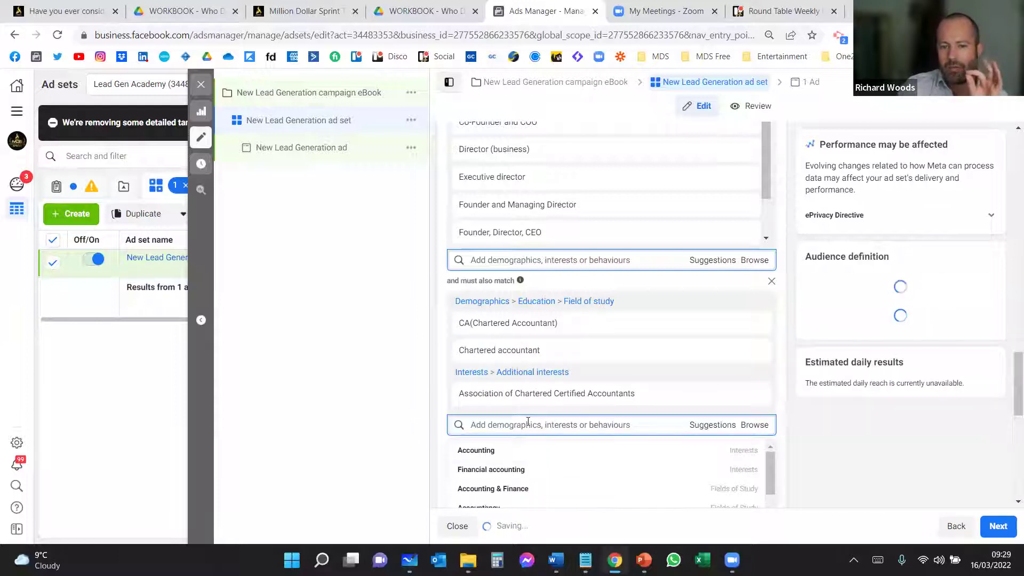
click(530, 457)
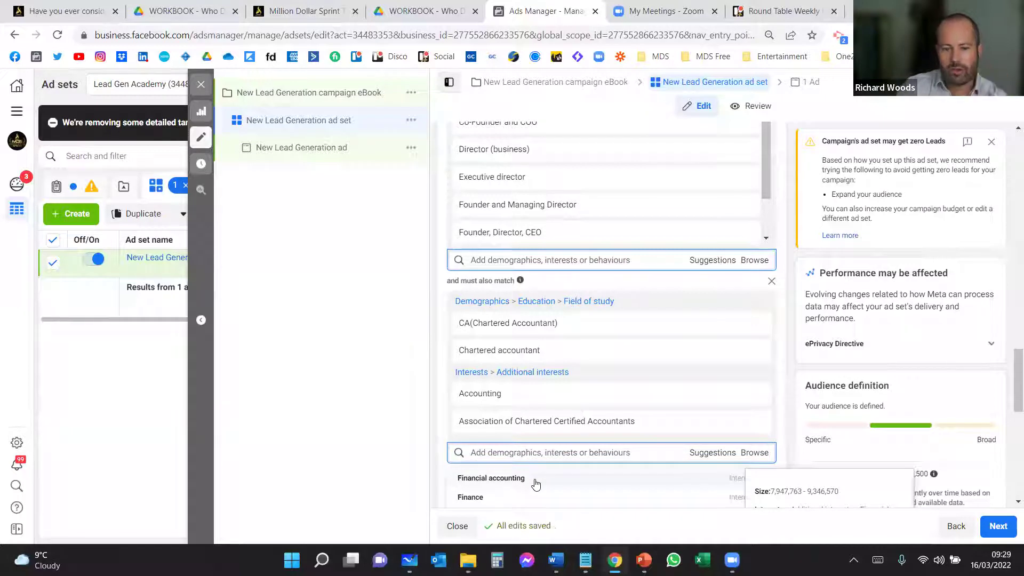
click(535, 484)
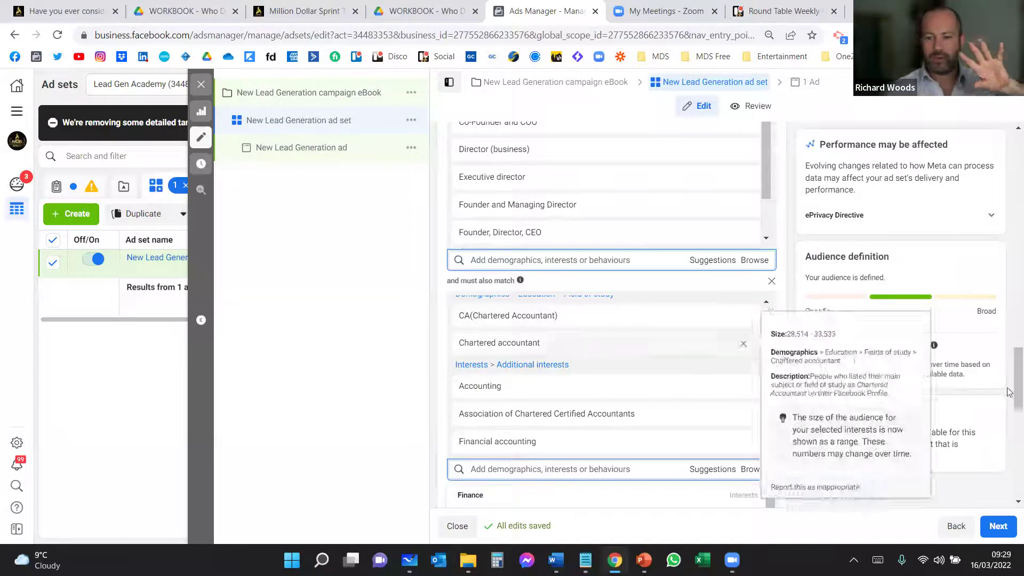
drag(876, 345, 956, 349)
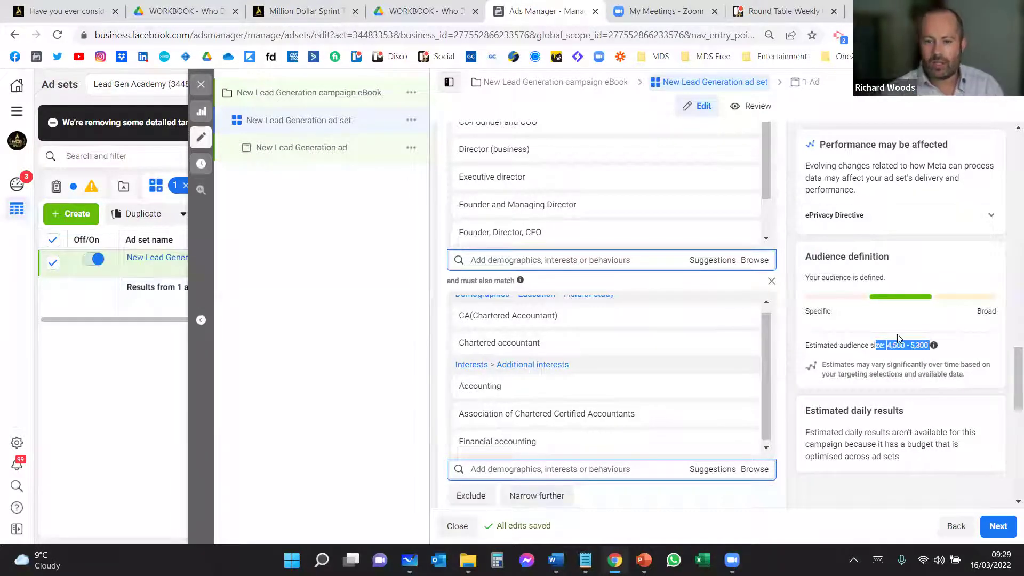
click(840, 365)
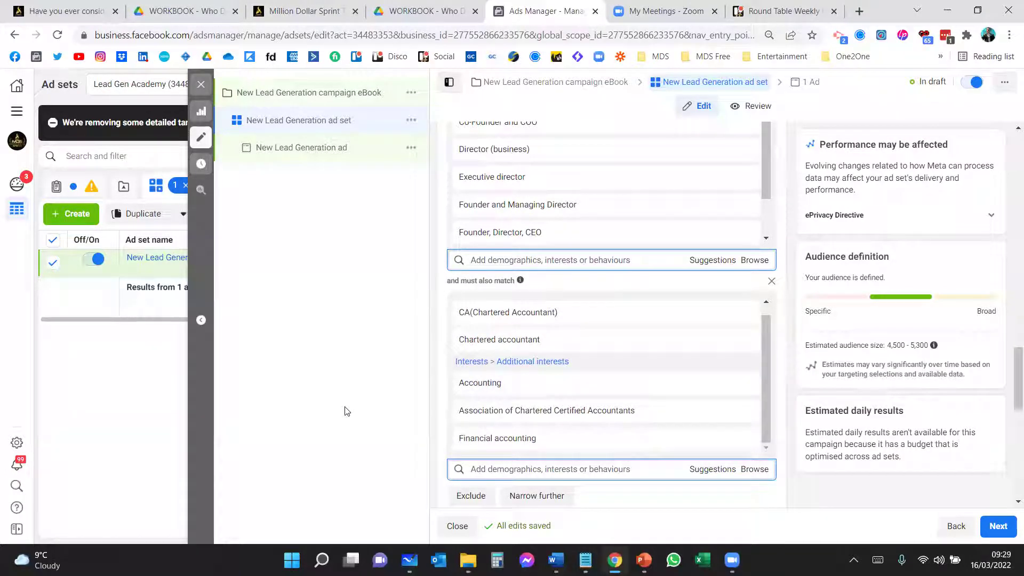
scroll(651, 370, down, 3)
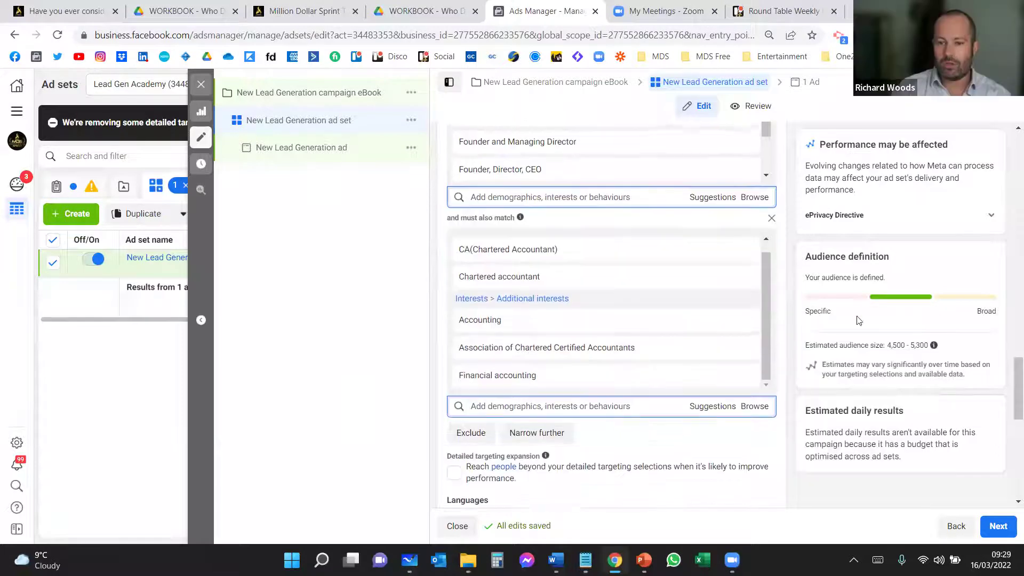
scroll(693, 282, down, 2)
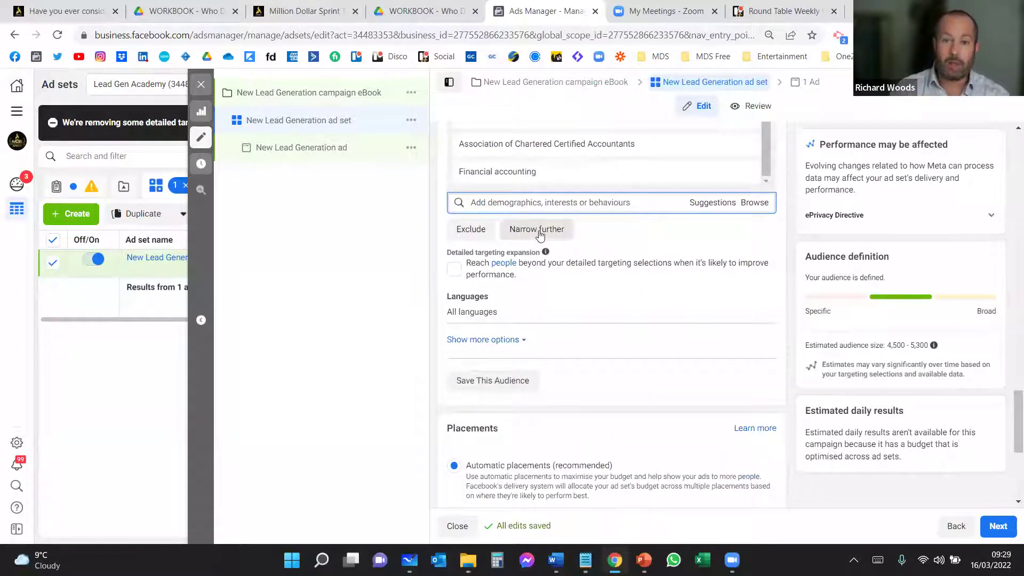
- Add a second must-also-match group and try searching it for a speaker's name
click(540, 234)
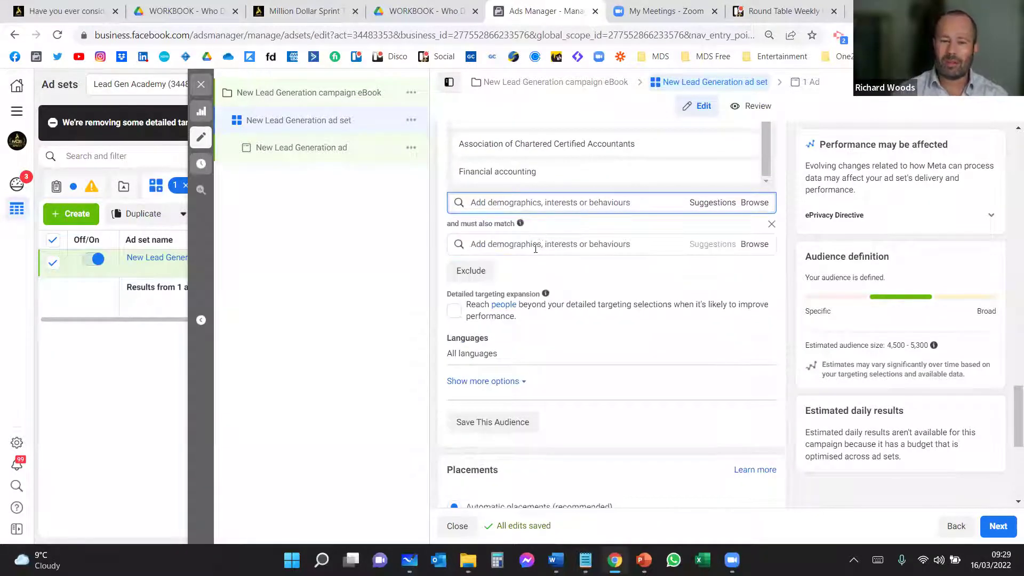
click(535, 248)
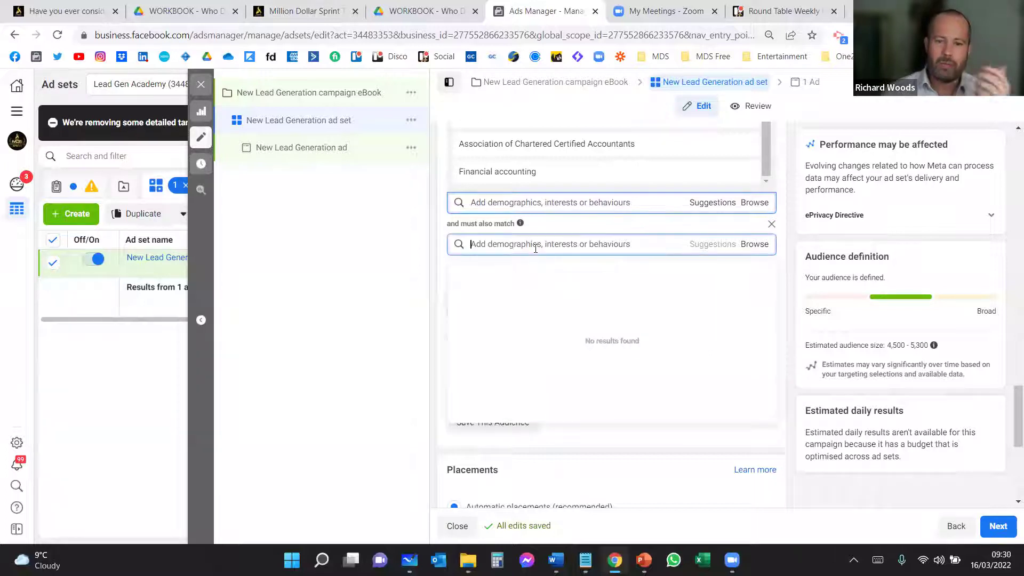
text(a)
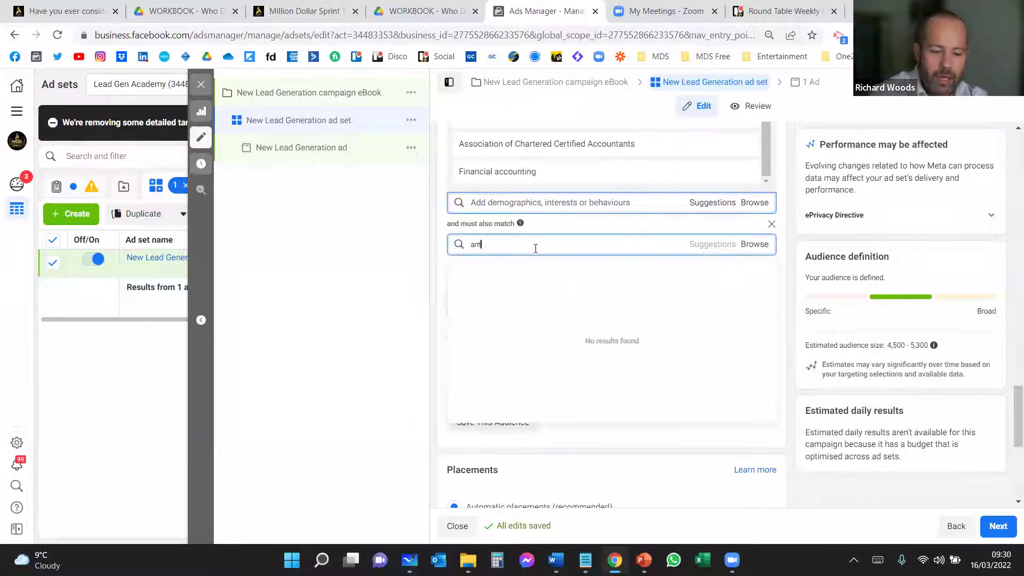
text(nthony robbins)
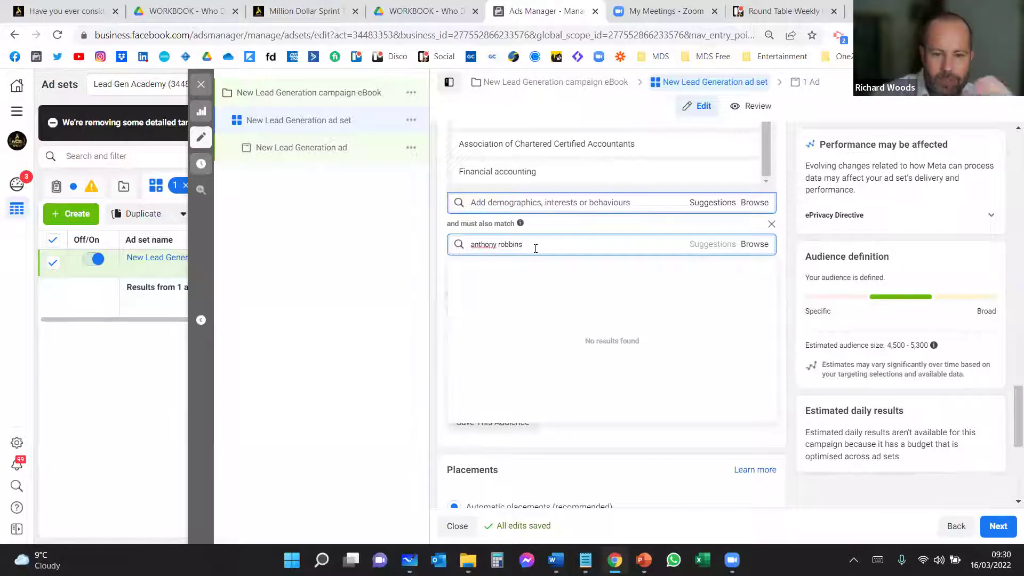
right_click(494, 246)
click(540, 260)
right_click(509, 245)
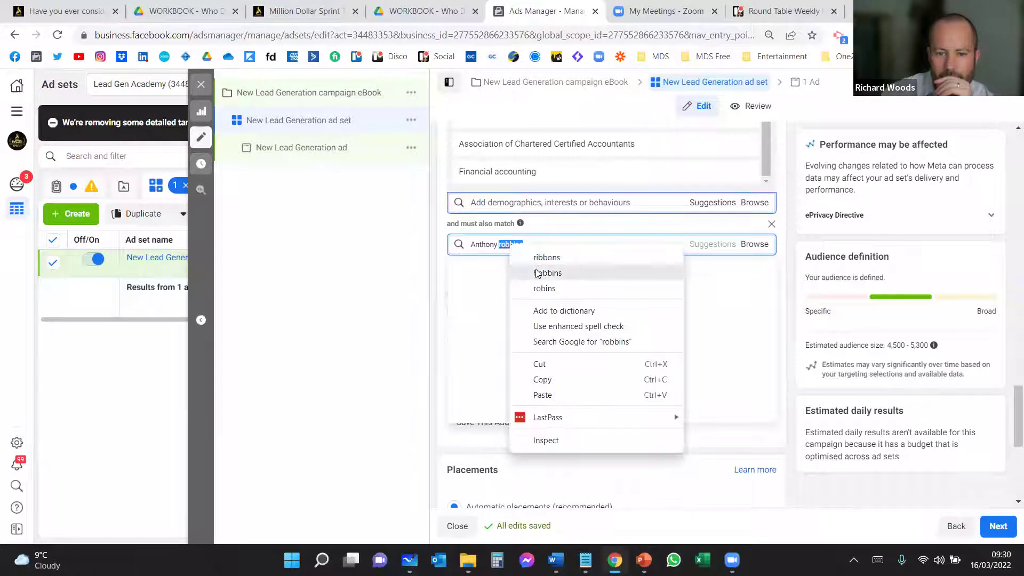
click(537, 273)
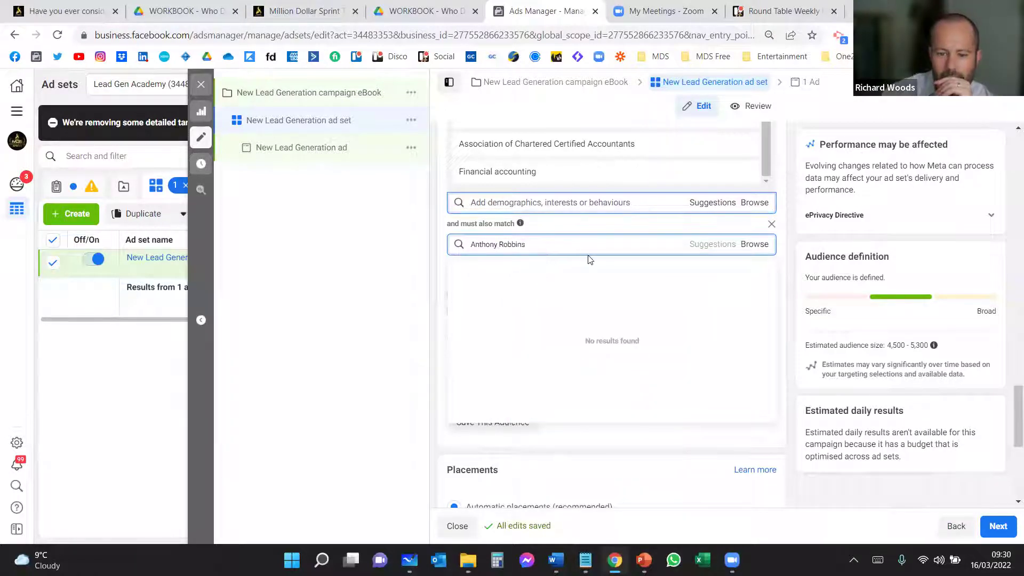
key(ctrl+a)
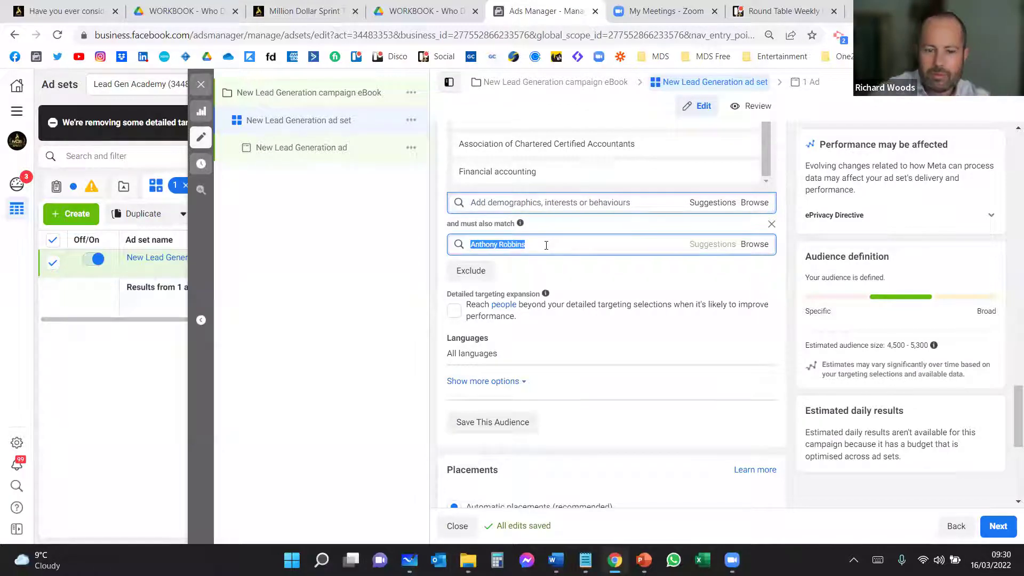
text(tony)
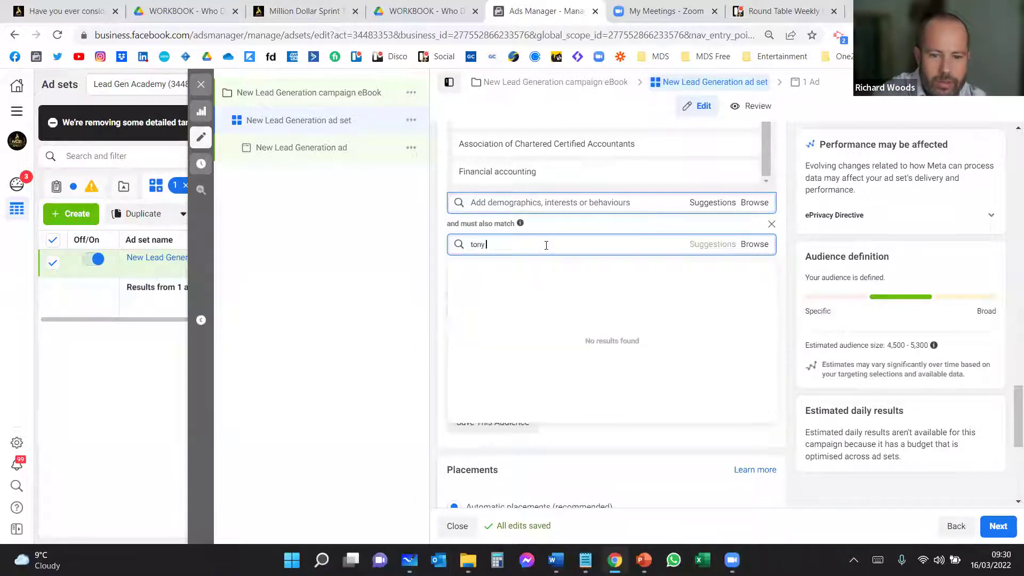
text( robb)
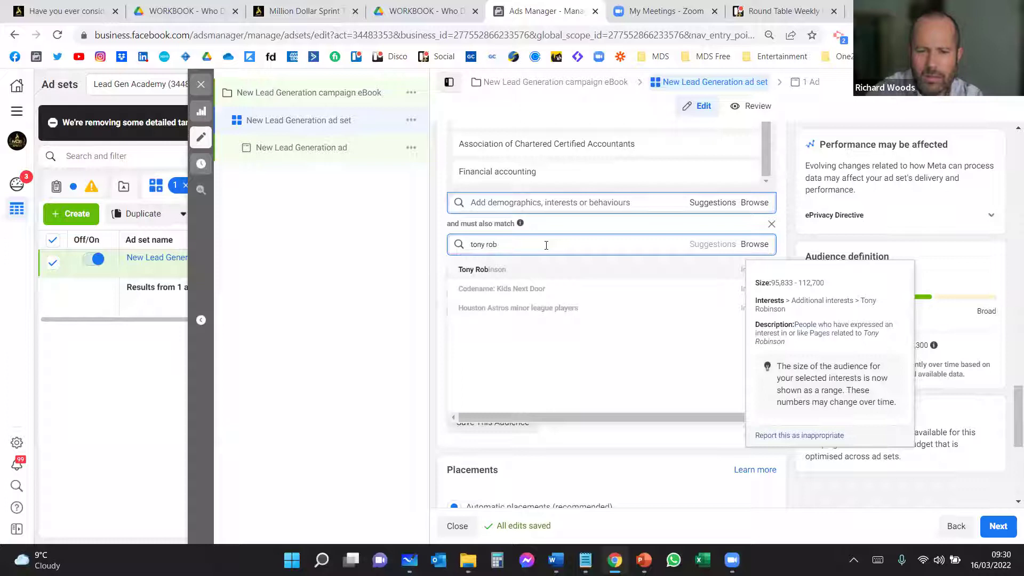
key(BackSpace)
key(BackSpace)
key(BackSpace)
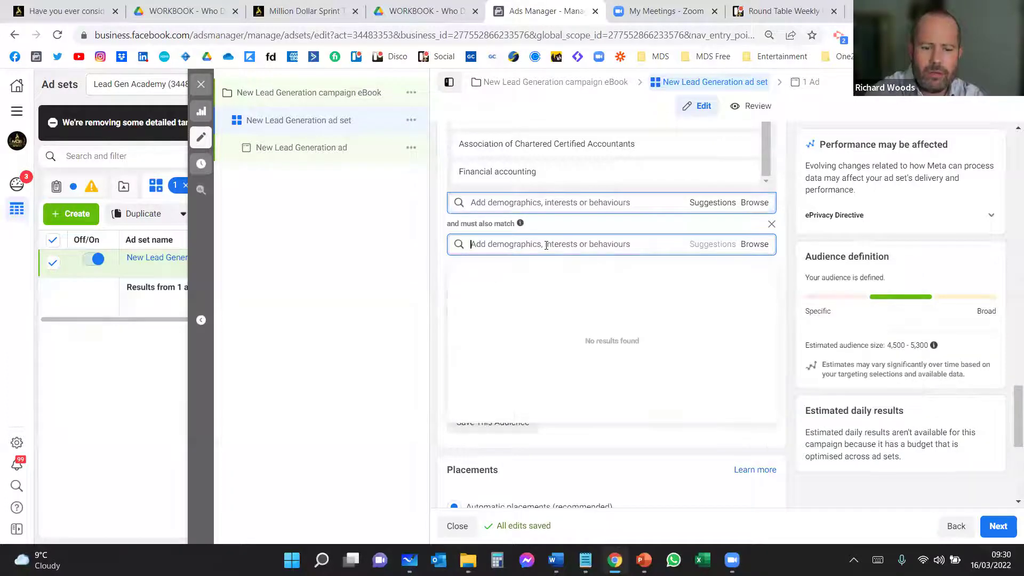
- Search 'rich dad poor dad', trim it to 'rich dad', and add the Rich Dad interest
text(rich da)
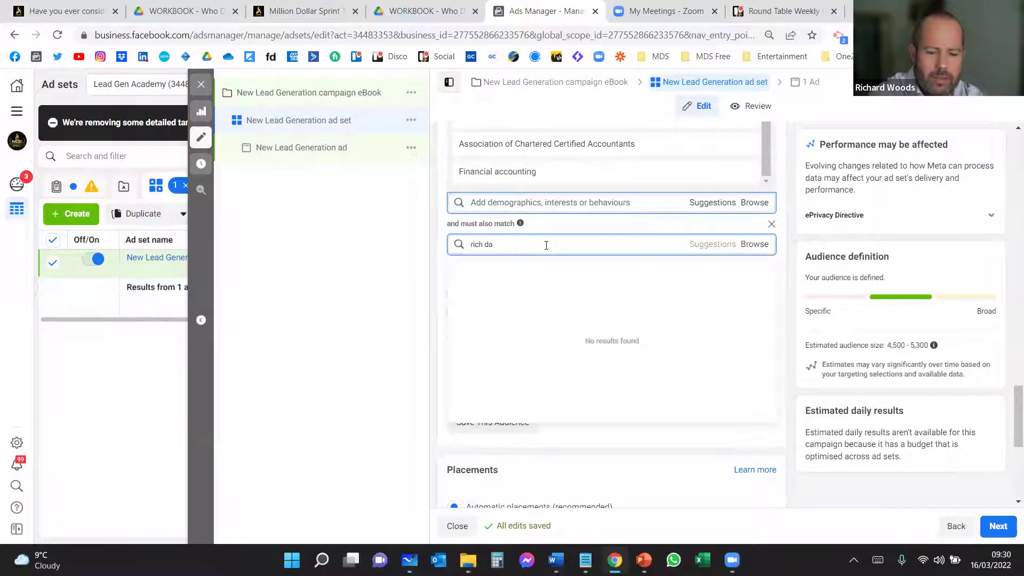
text(d po)
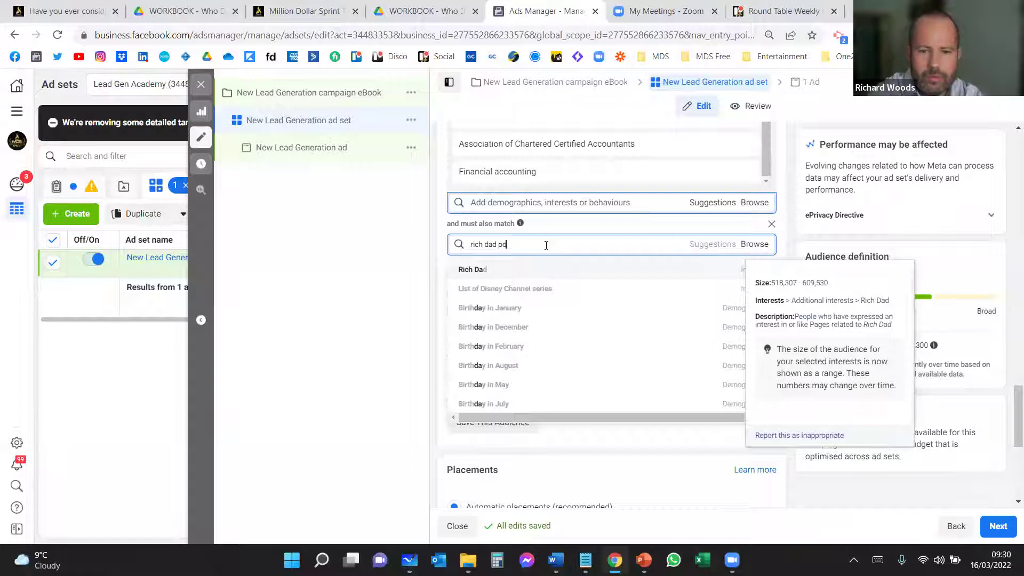
text(or dad)
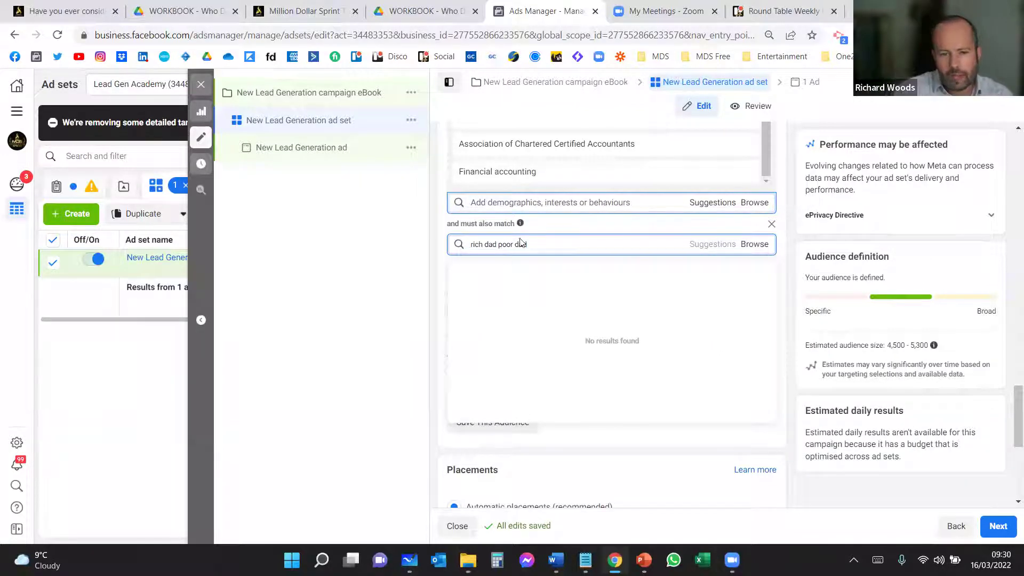
triple_click(539, 243)
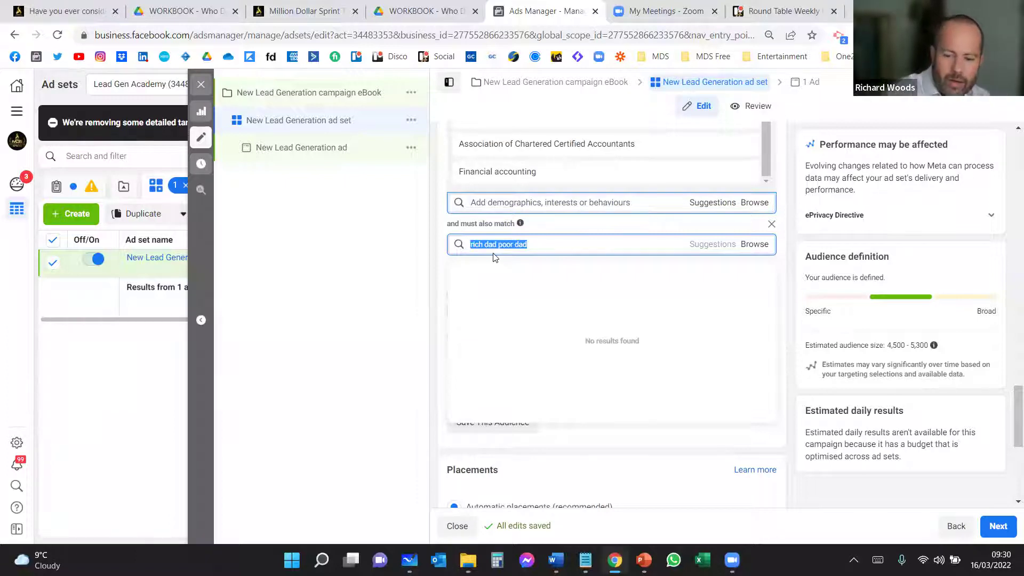
key(Right)
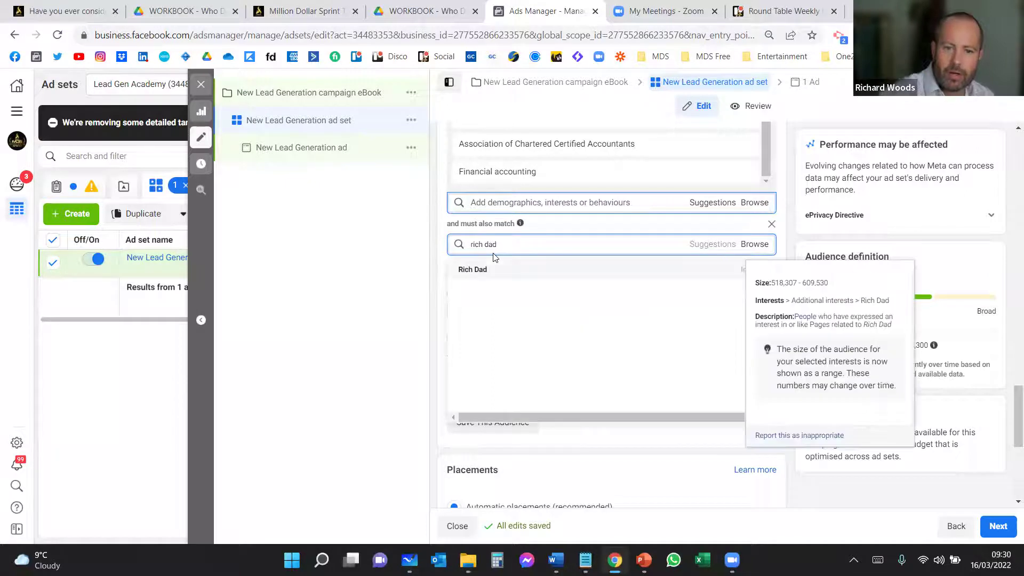
mouse_move(491, 271)
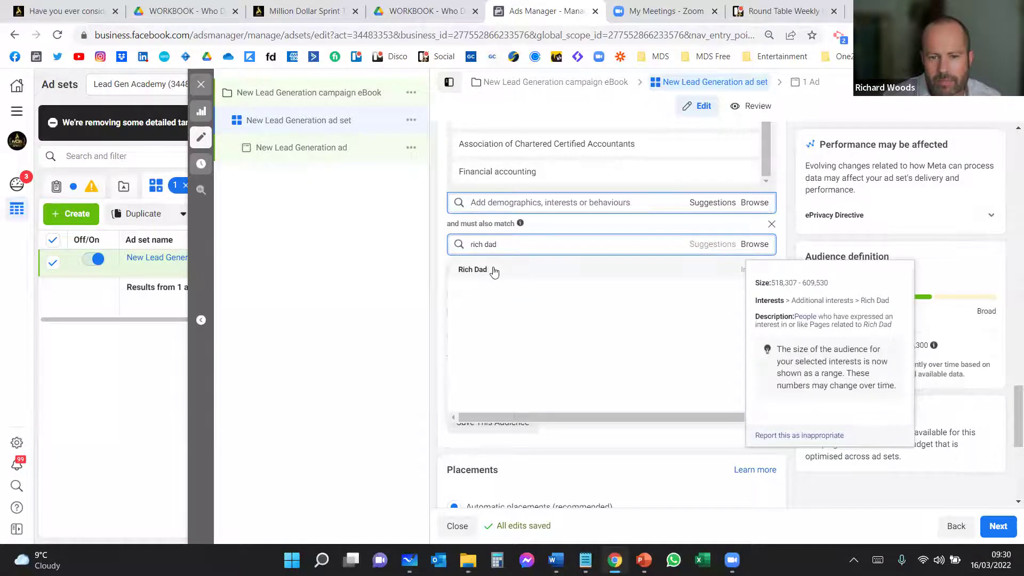
click(491, 271)
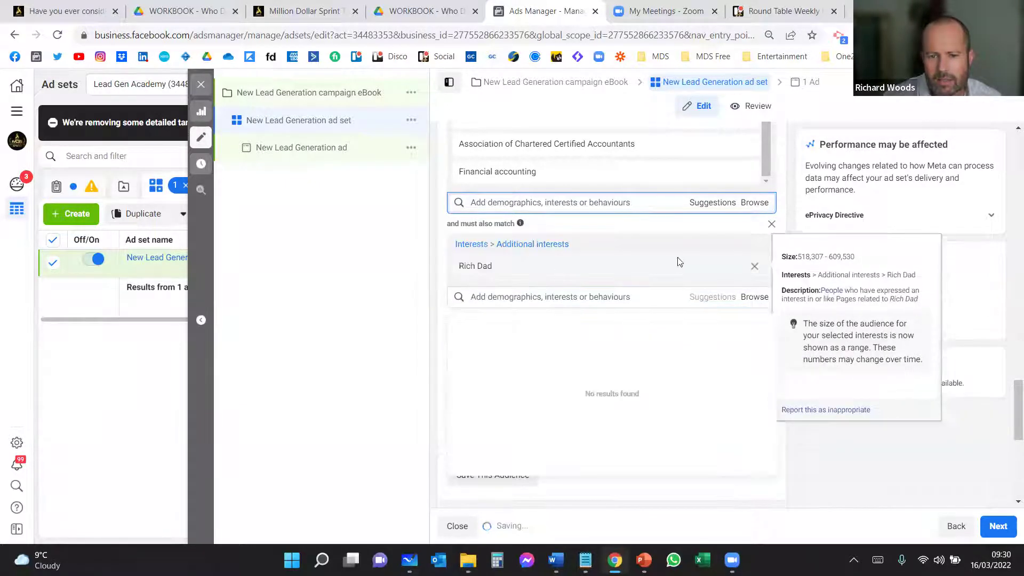
click(703, 300)
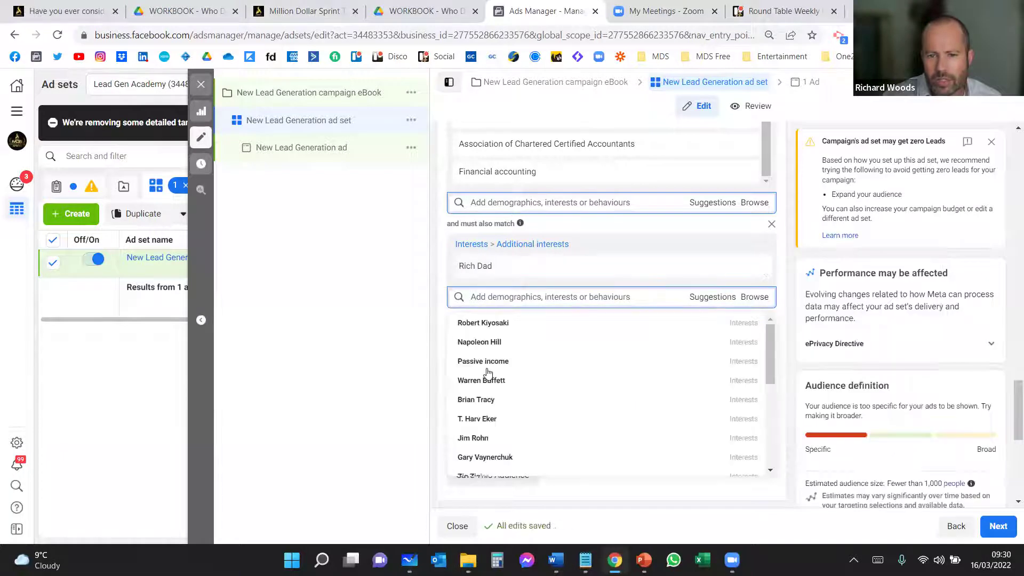
mouse_move(484, 346)
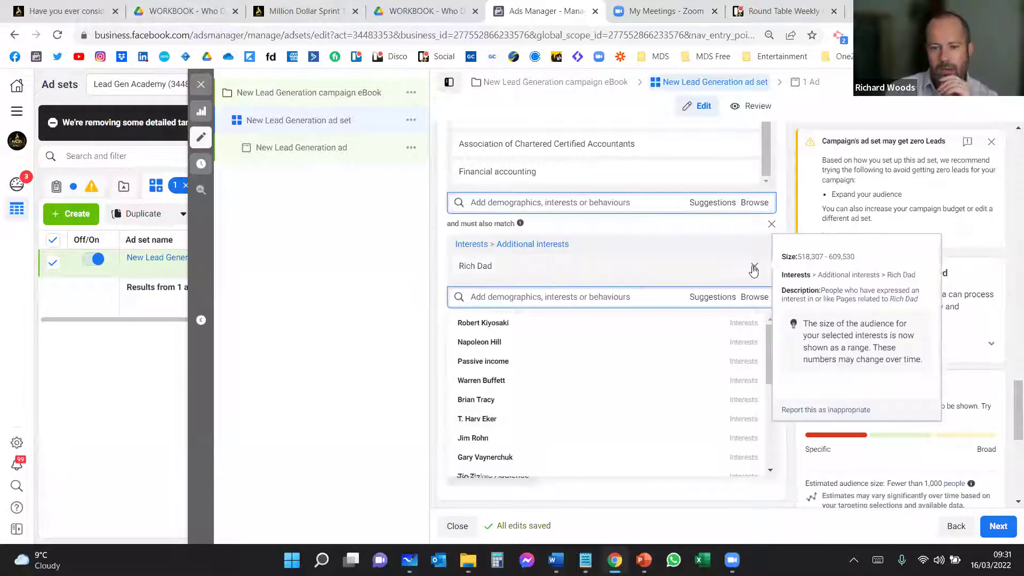
- Remove Rich Dad, restoring the 4,500–5,300 audience, and continue to the ad with Next
click(755, 268)
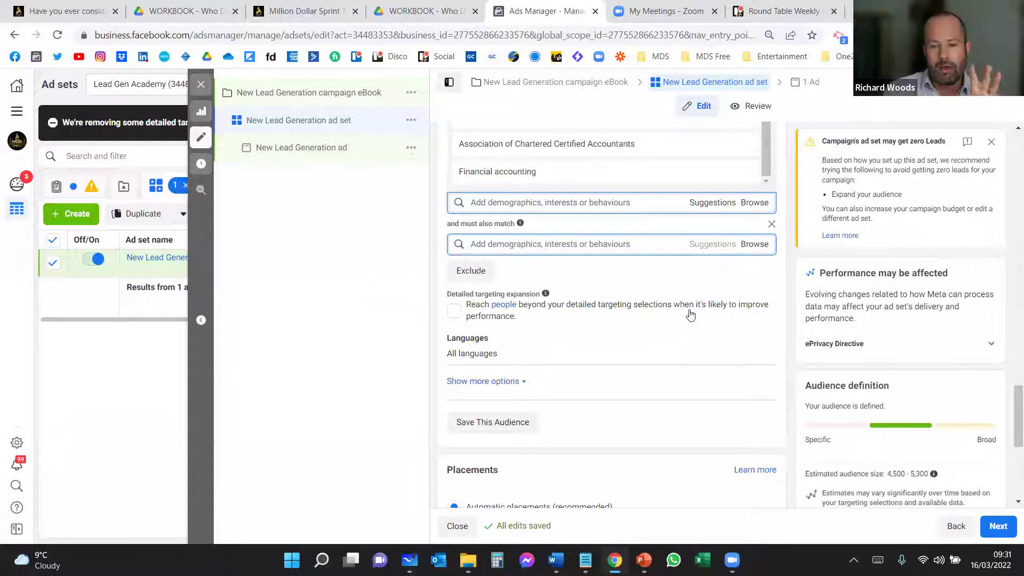
scroll(690, 314, down, 5)
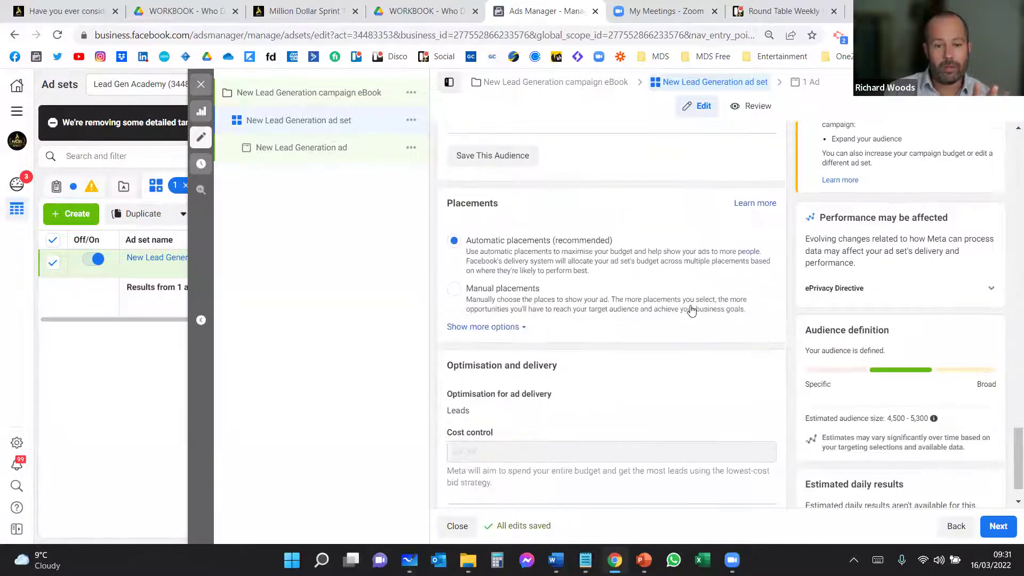
scroll(692, 311, down, 1)
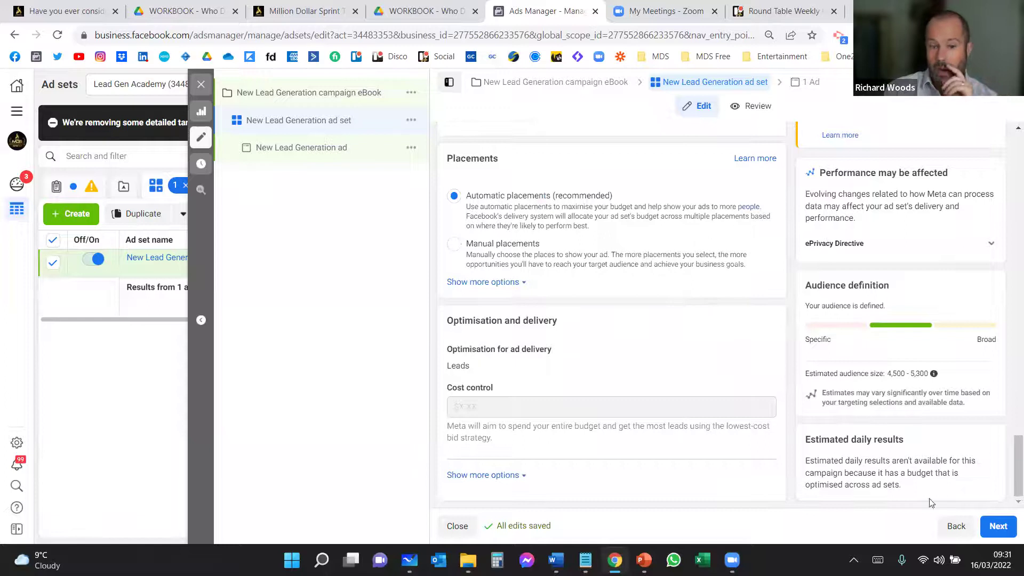
click(1006, 531)
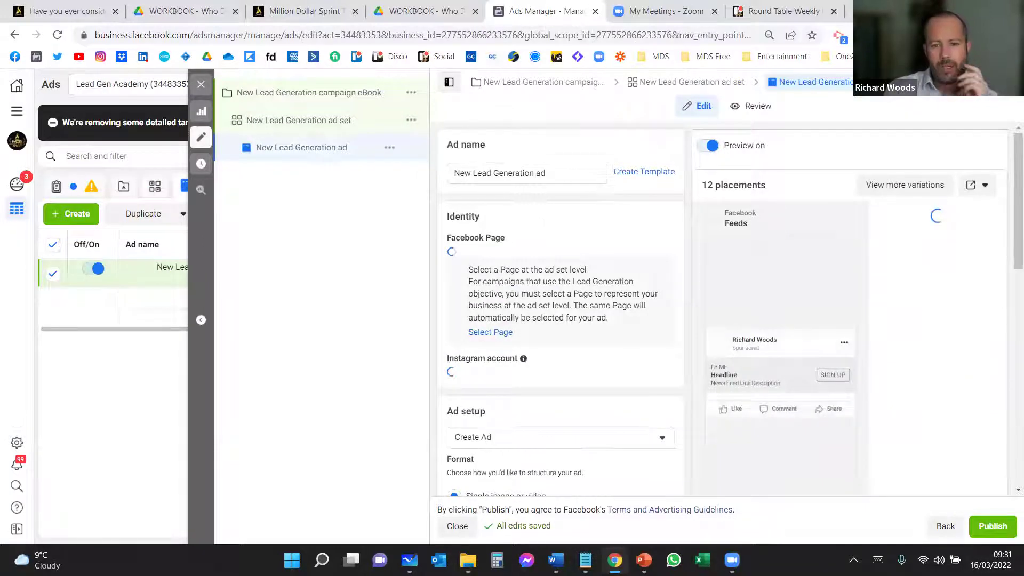
- Replace the existing ad name with a first draft starting 'Ad A -'
click(546, 174)
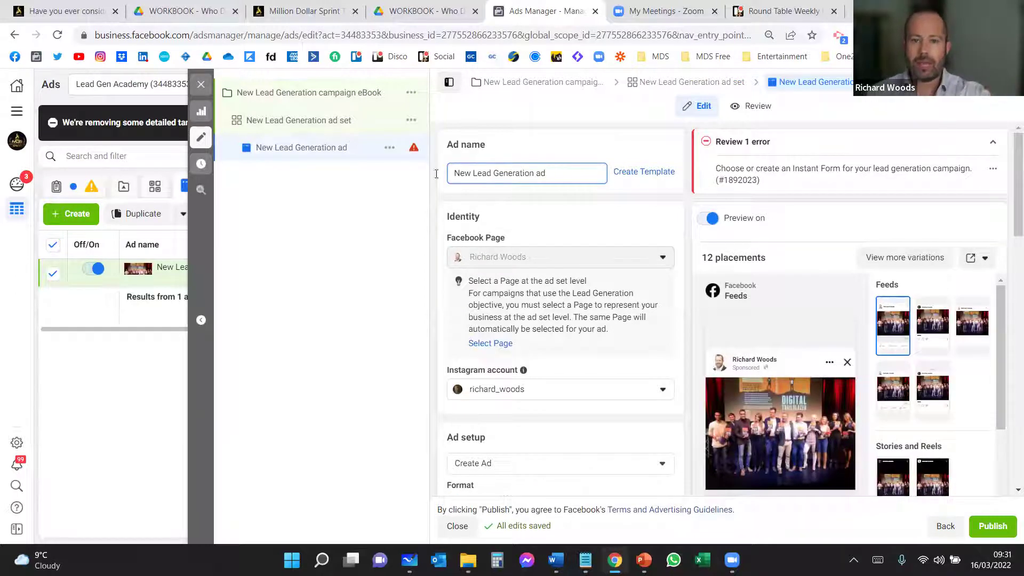
key(ctrl+a)
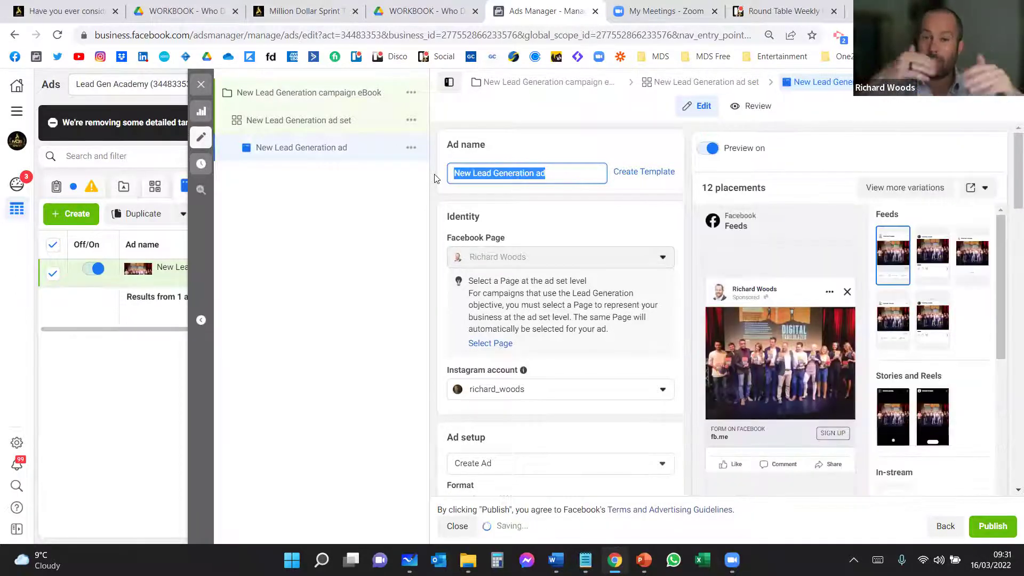
text(A)
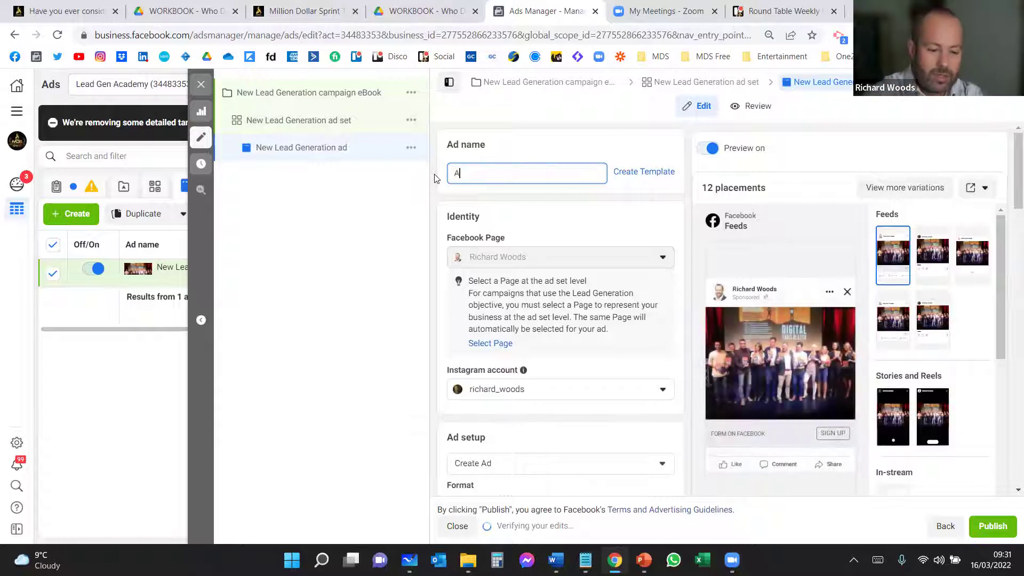
text(d A)
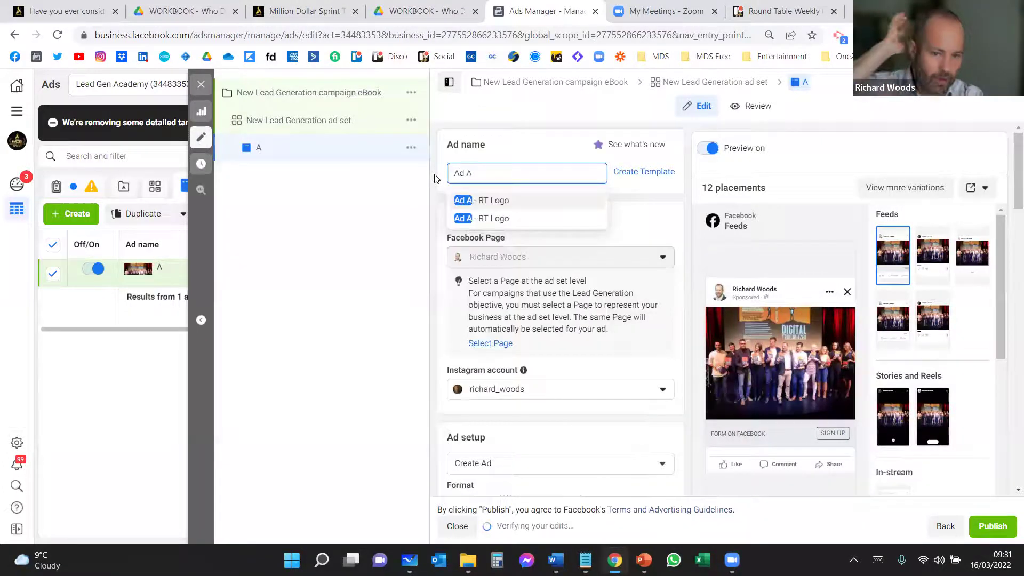
text( -)
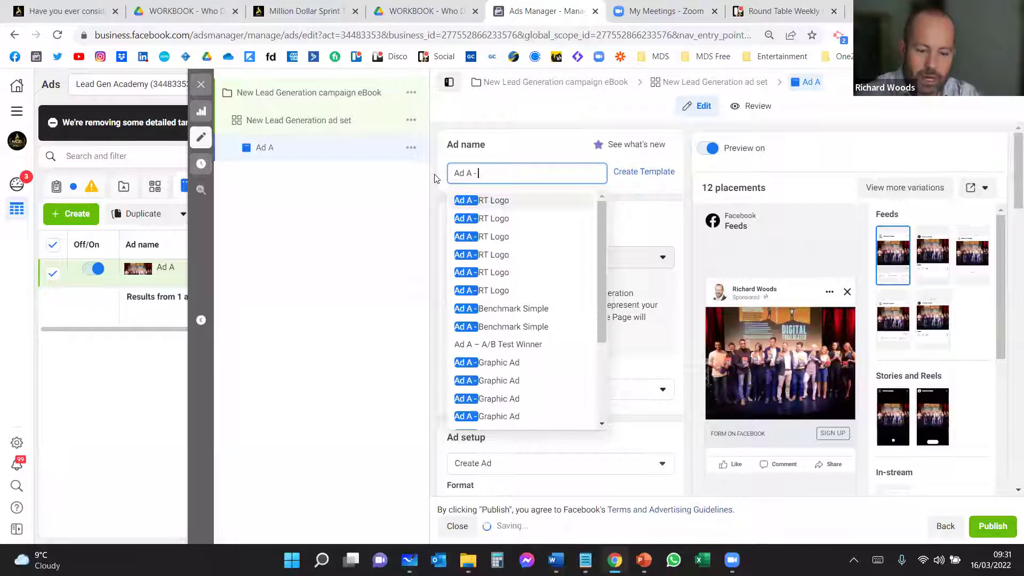
text( copyo)
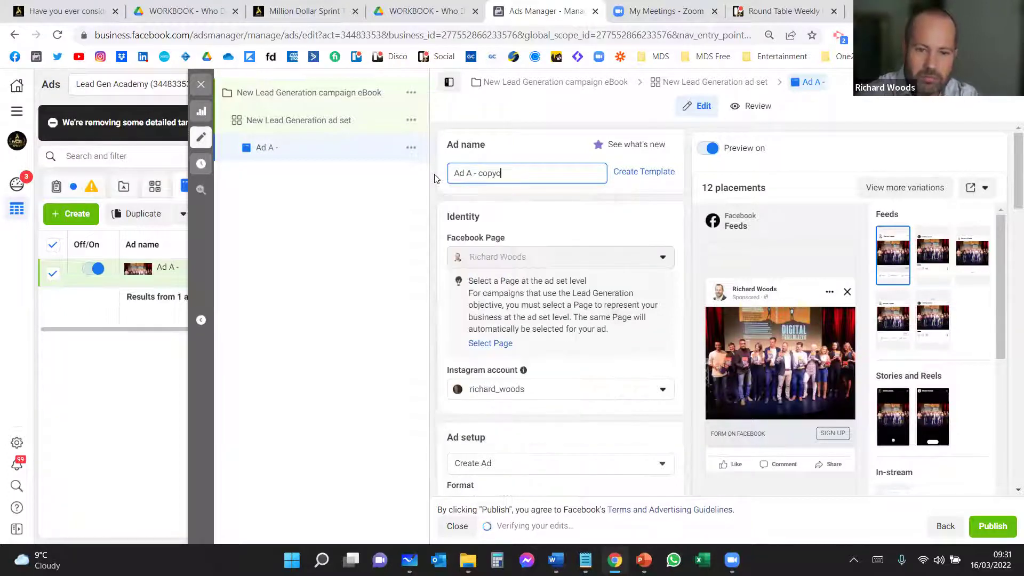
key(BackSpace)
key(BackSpace)
key(BackSpace)
key(BackSpace)
key(BackSpace)
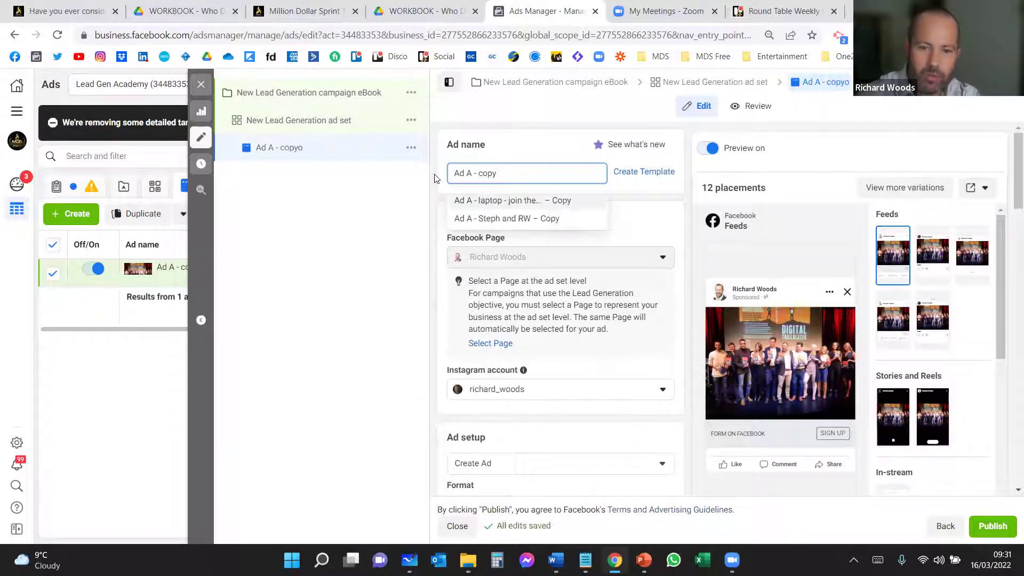
text(piv og book)
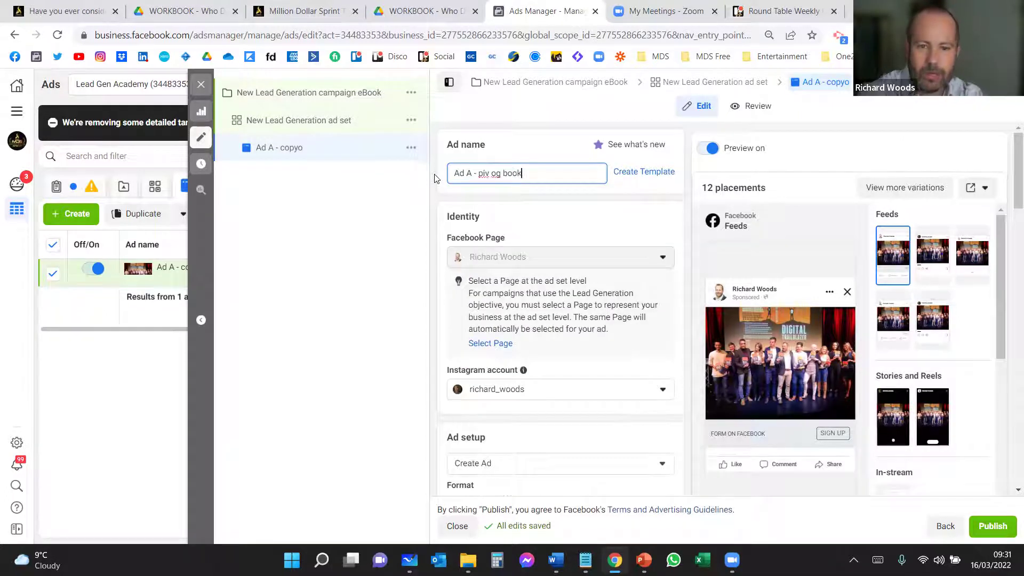
- Correct the typos so the ad name reads 'Ad A - pic of book'
click(503, 173)
key(BackSpace)
key(BackSpace)
text(f)
click(486, 173)
key(BackSpace)
text(c)
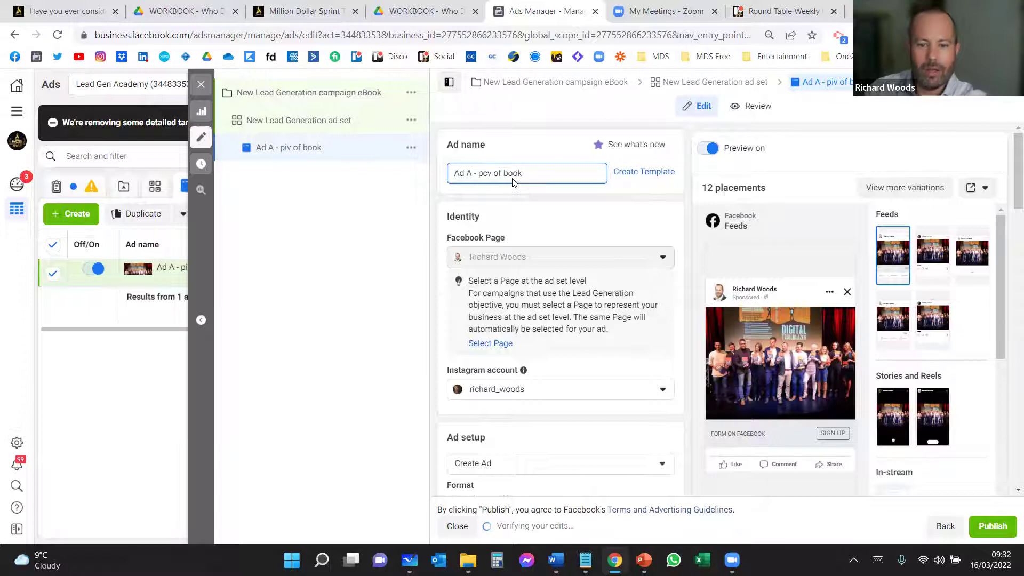
key(BackSpace)
key(Delete)
key(Delete)
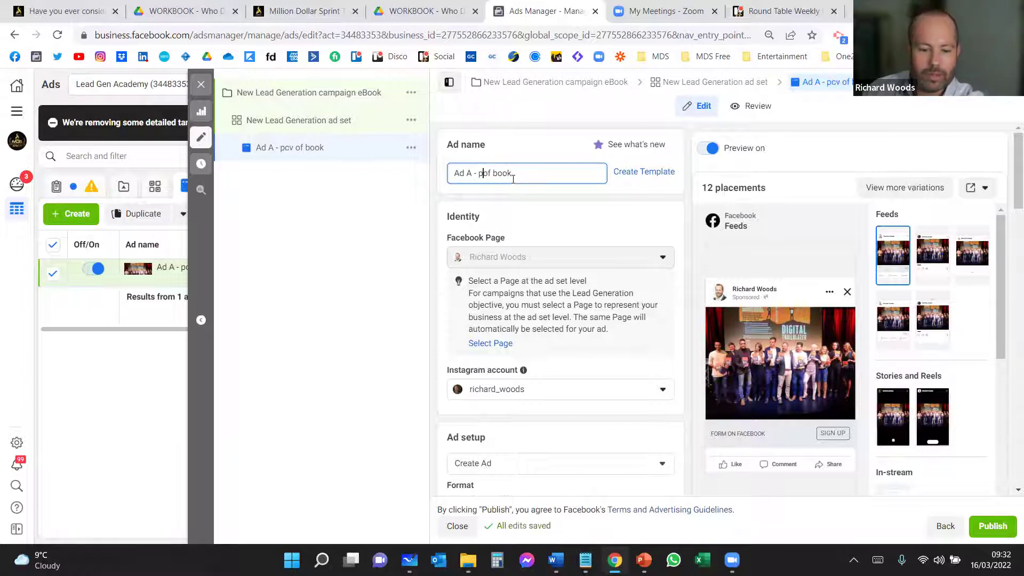
text(ic)
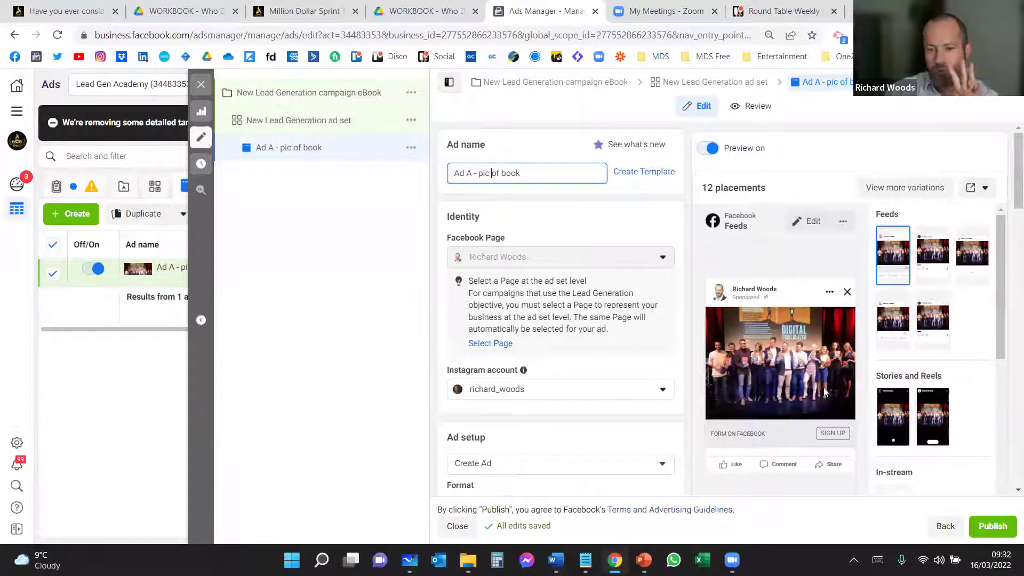
scroll(831, 299, down, 3)
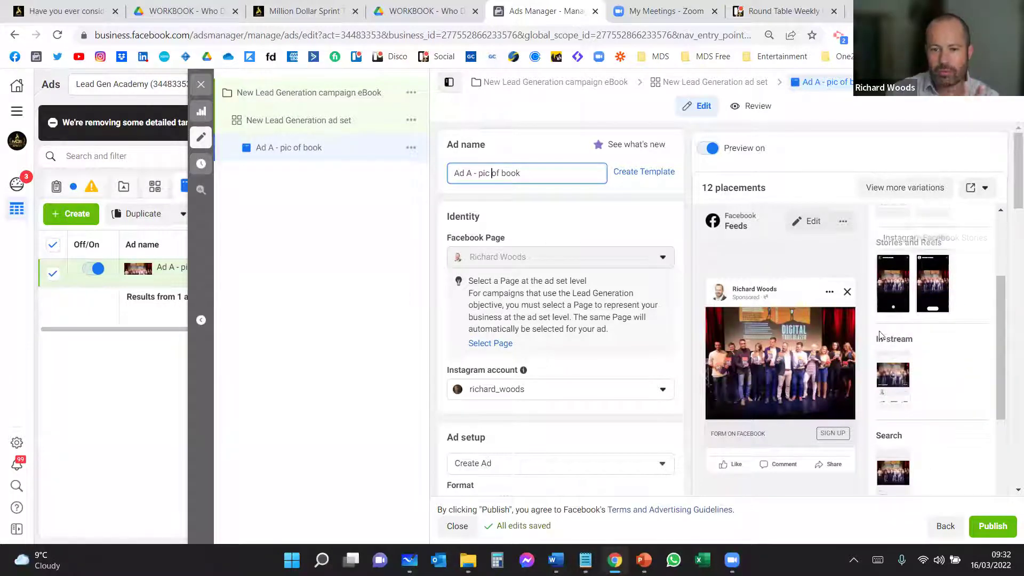
scroll(773, 320, up, 1)
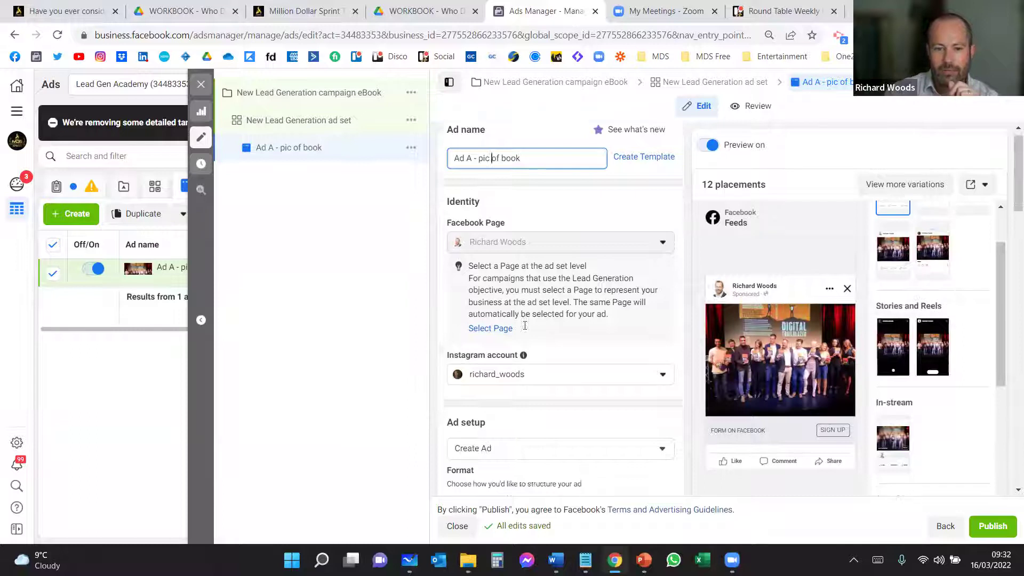
scroll(488, 274, down, 1)
scroll(505, 258, down, 1)
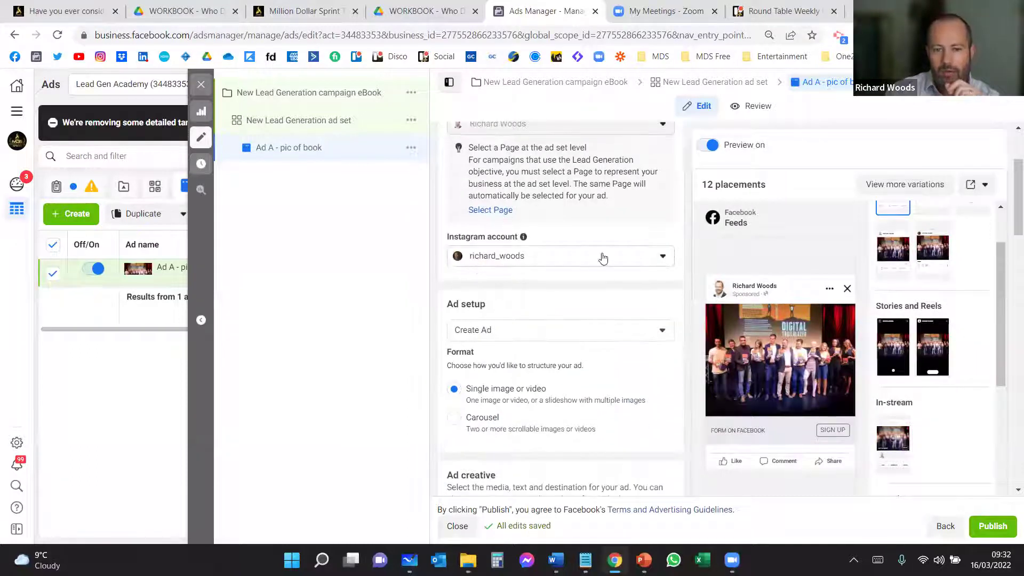
scroll(582, 336, down, 4)
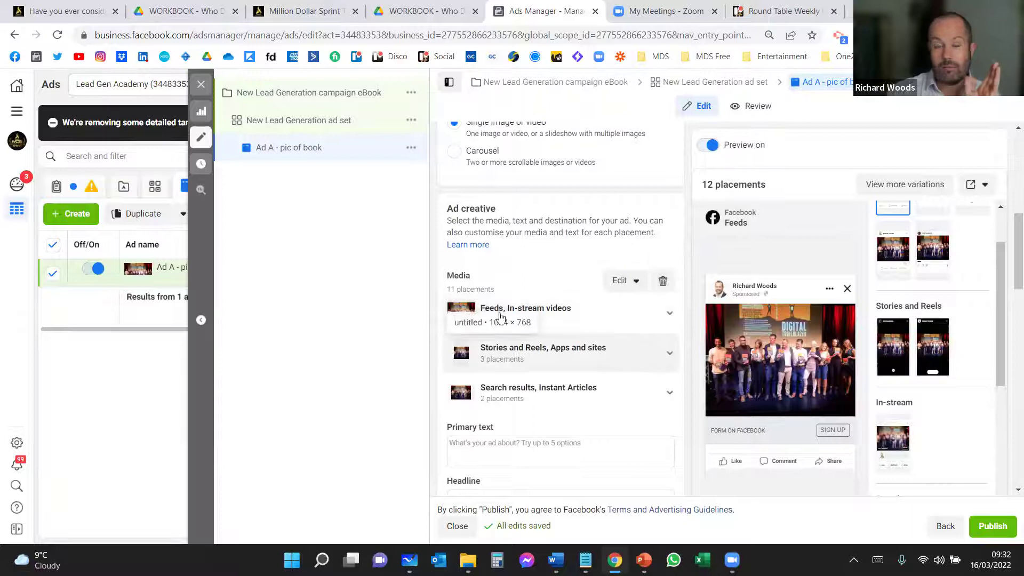
- Replace the ad's media with the orange author-with-book photo from the account image library
click(662, 282)
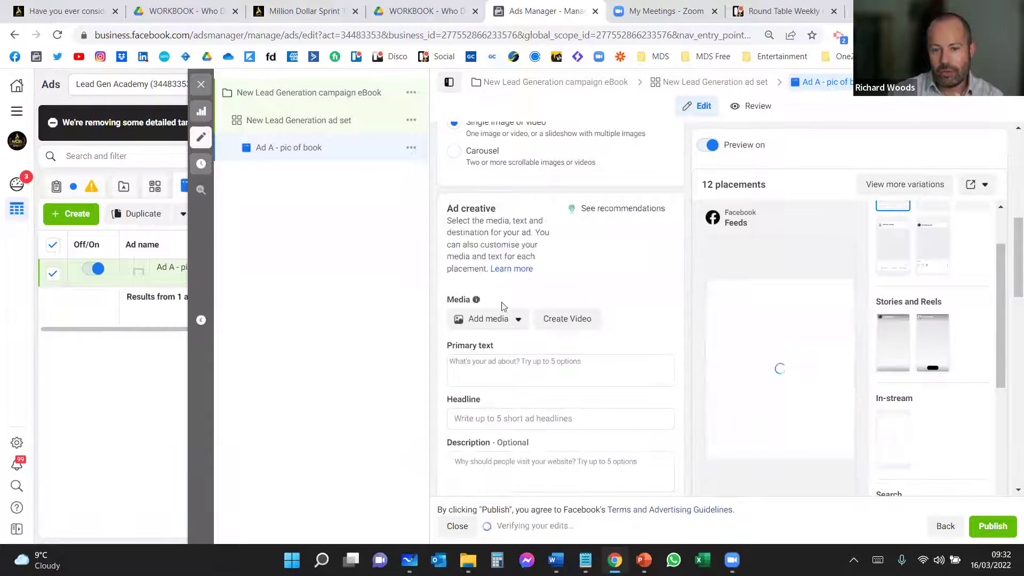
click(487, 320)
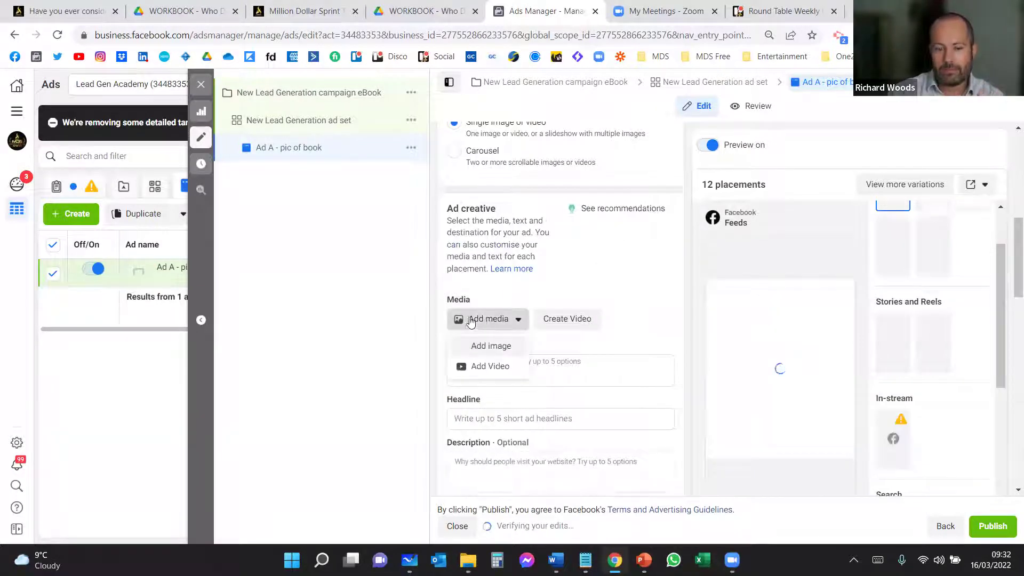
click(479, 347)
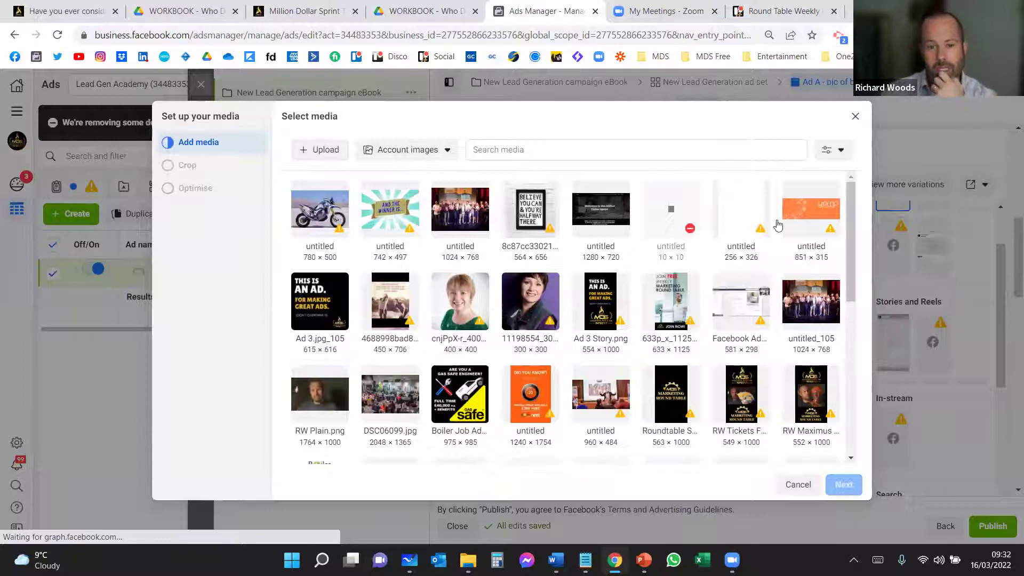
scroll(859, 347, down, 2)
scroll(858, 379, down, 5)
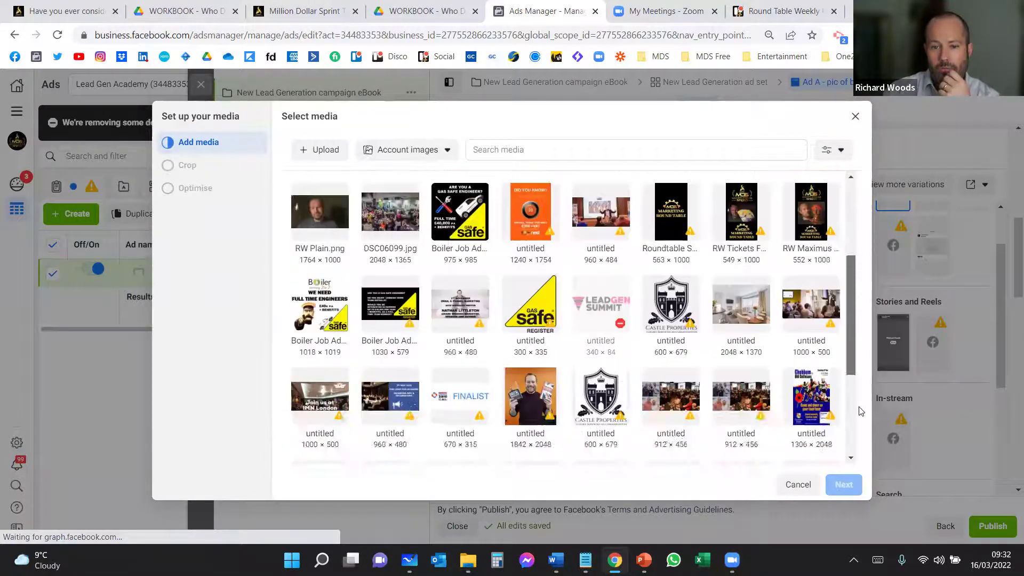
scroll(856, 320, up, 4)
scroll(862, 346, down, 3)
scroll(867, 339, up, 2)
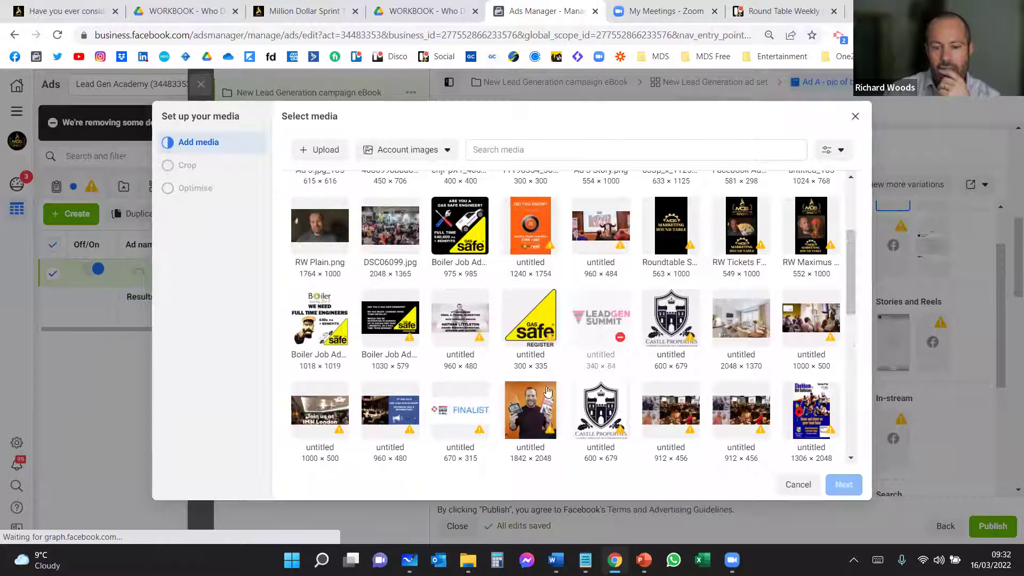
click(528, 405)
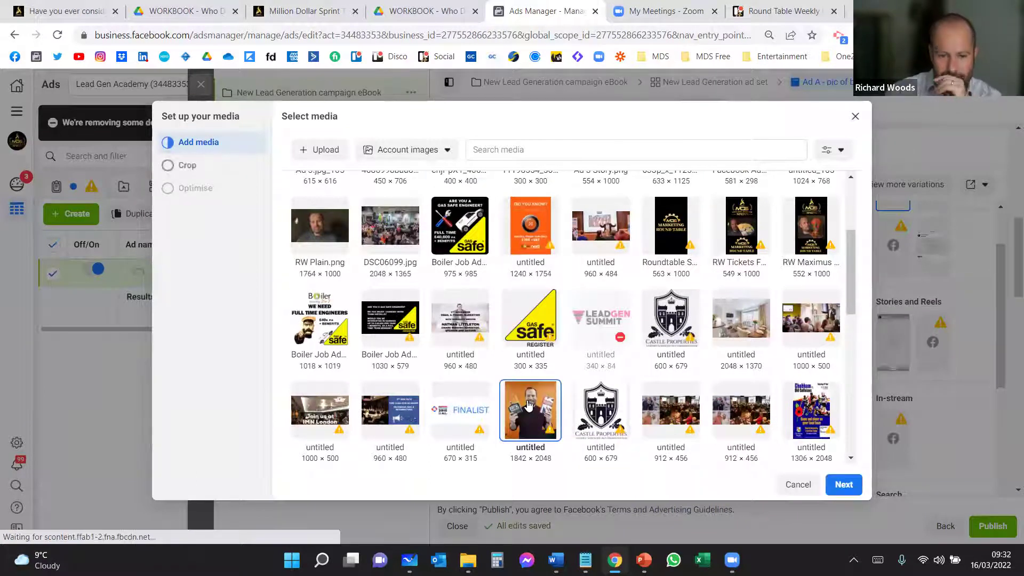
- Accept the book photo's placement crops after reframing the Search results 1.91:1 crop
click(844, 484)
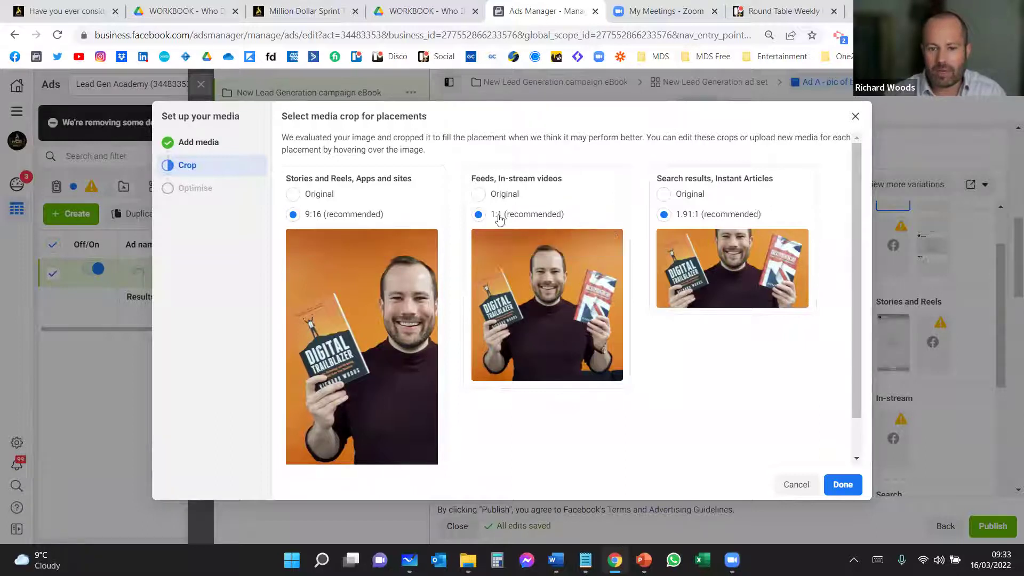
drag(718, 272, 757, 311)
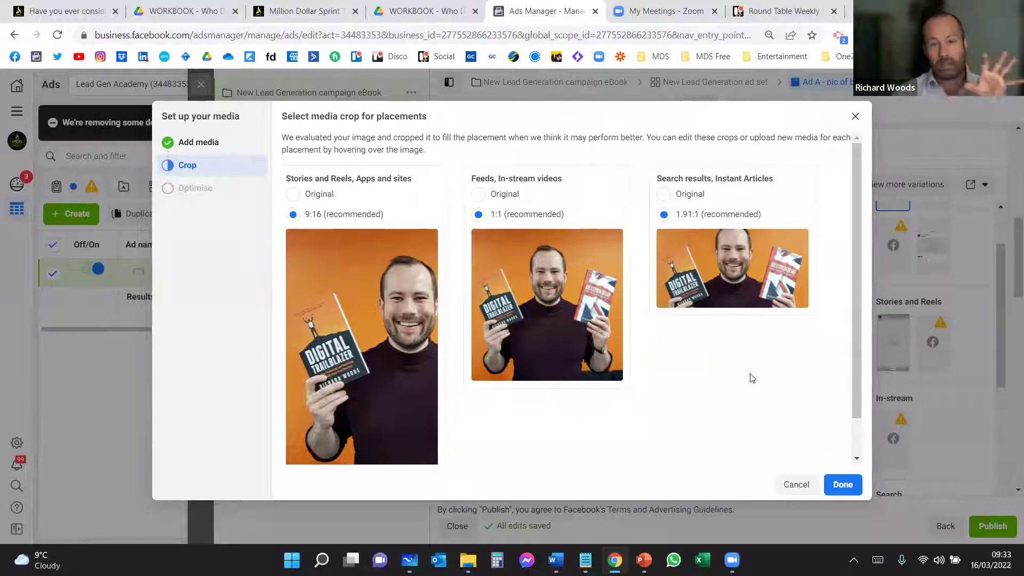
click(843, 485)
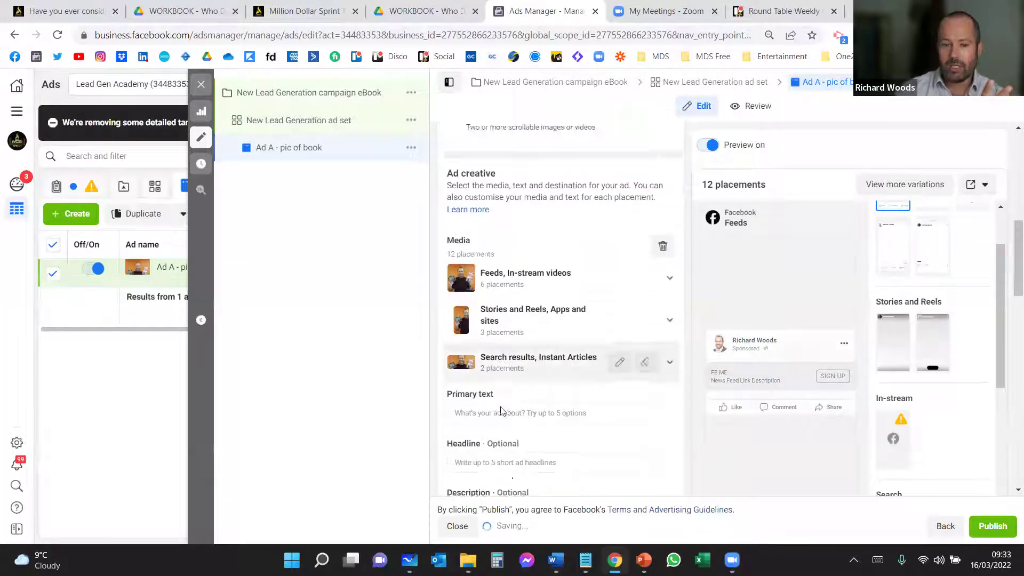
- Switch to the milliondollarsprint.com demo page and highlight its swipe-file download line
scroll(501, 406, down, 2)
scroll(510, 353, down, 1)
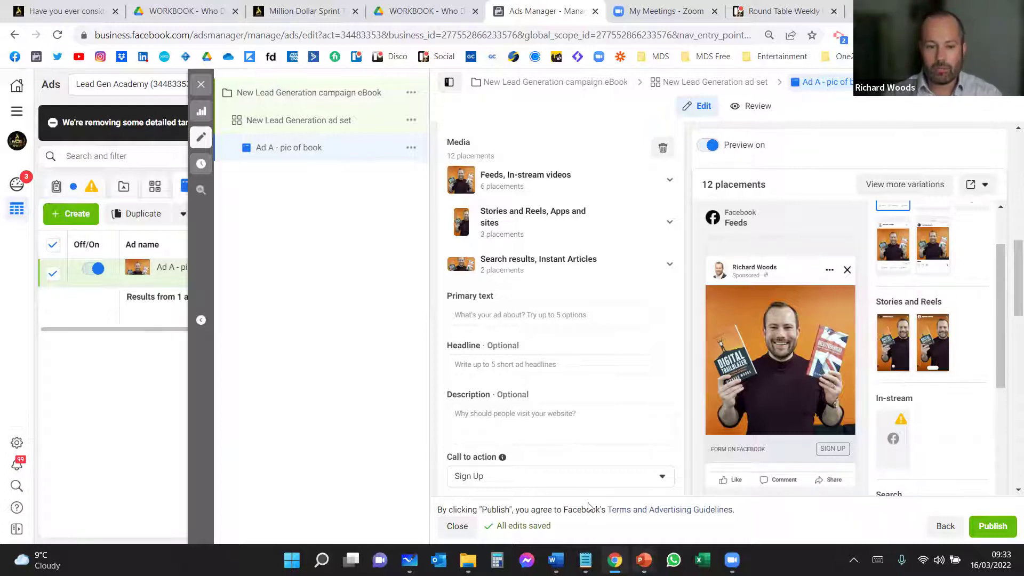
click(61, 8)
drag(233, 466, 479, 487)
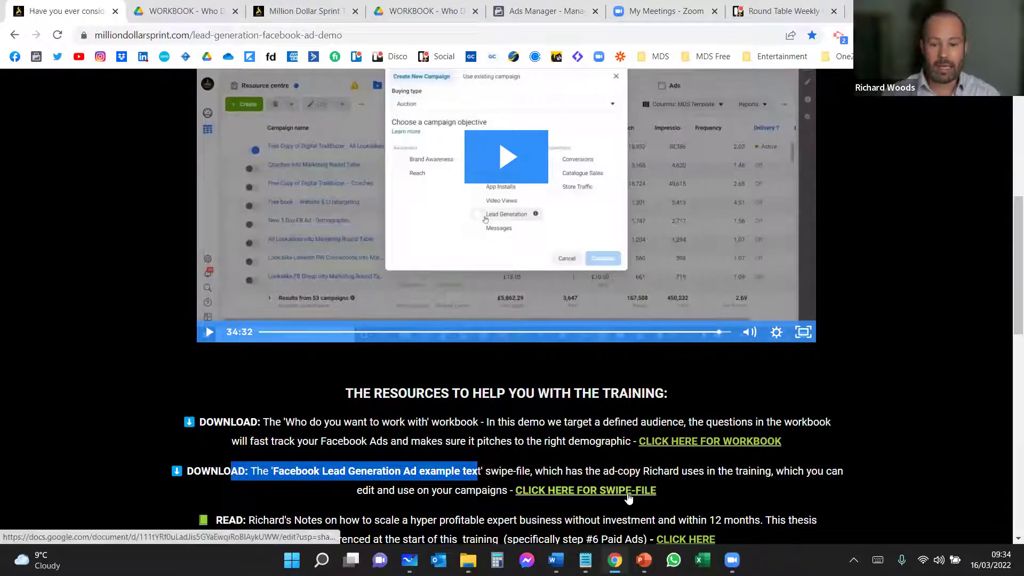
- Open the 'CLICK HERE FOR SWIPE-FILE' link to reach the swipe-file Google Doc
click(597, 489)
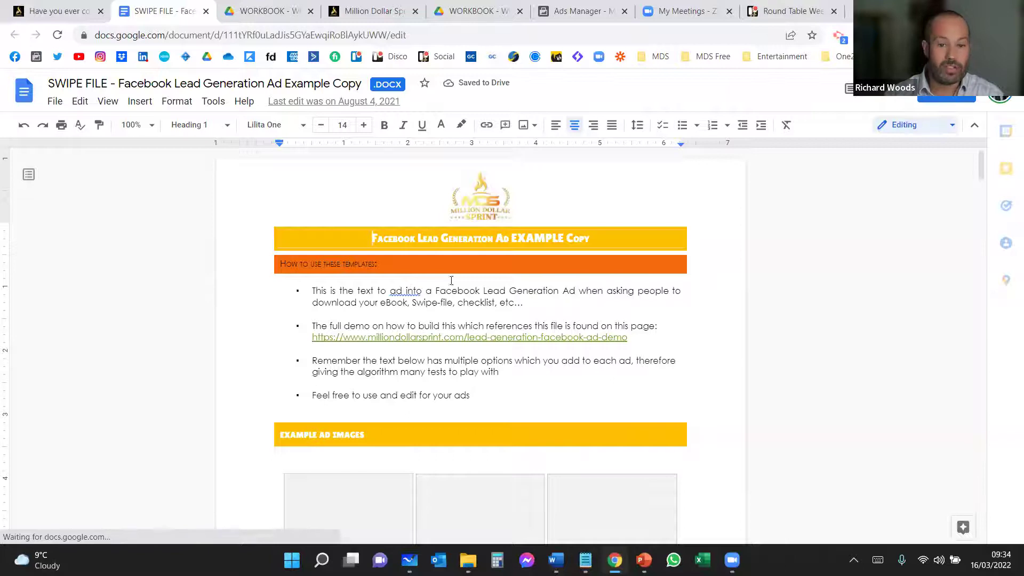
- Bring the SWIPE FILE document open in Microsoft Word to the front
scroll(613, 358, down, 2)
scroll(614, 358, down, 15)
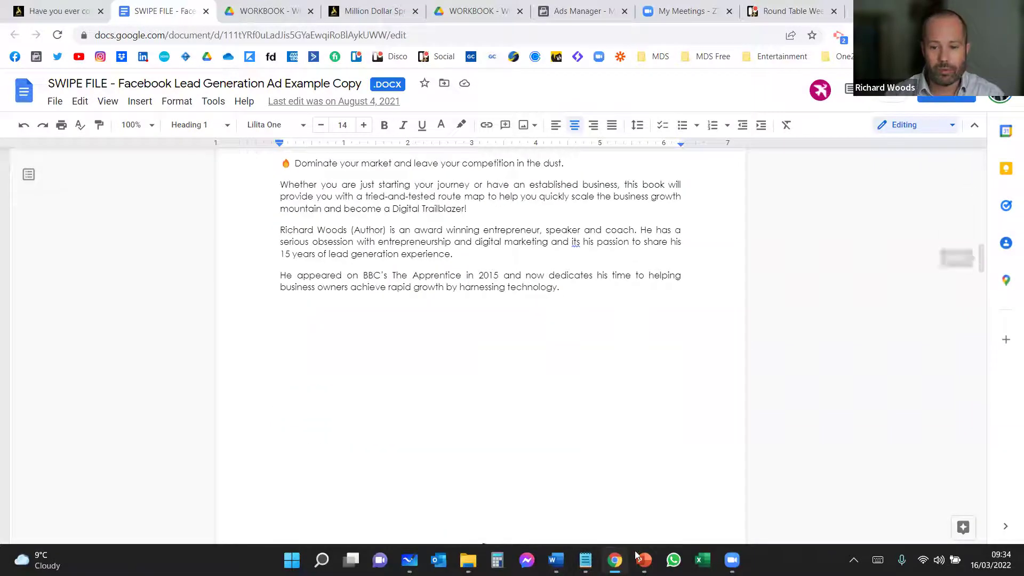
mouse_move(555, 559)
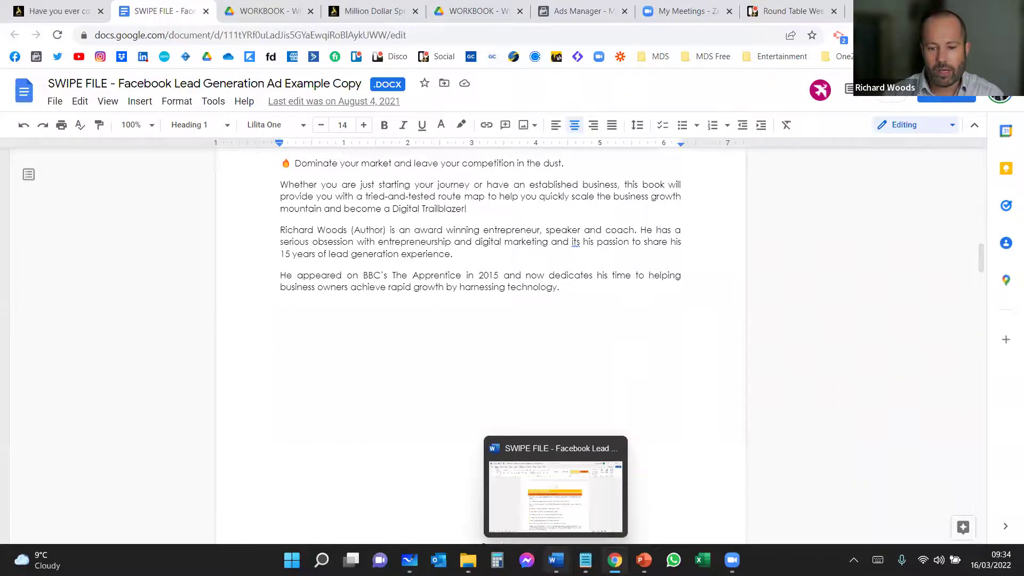
click(556, 495)
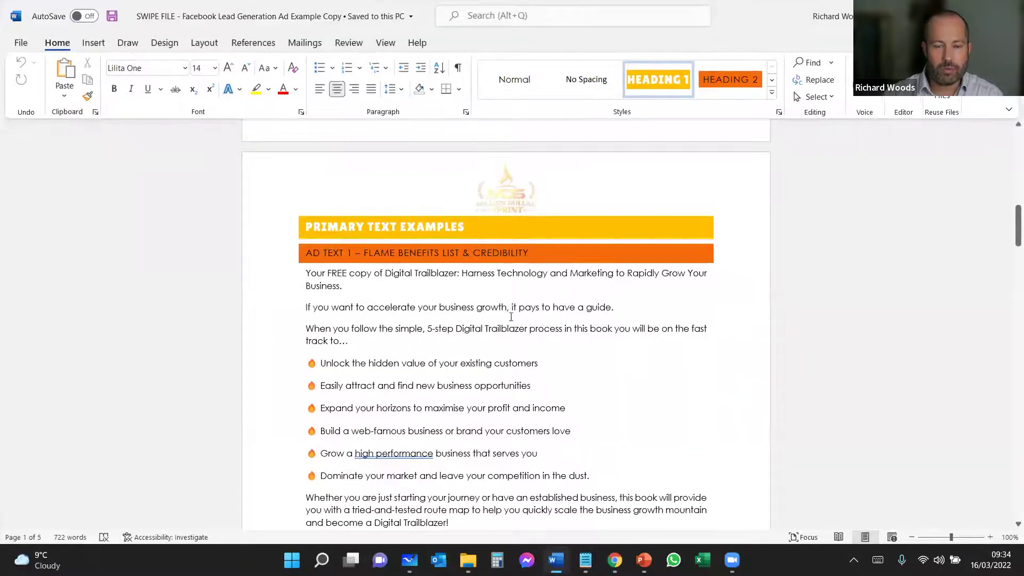
- Copy the AD TEXT 1 passage in Word and return to the Ads Manager tab
scroll(510, 316, up, 12)
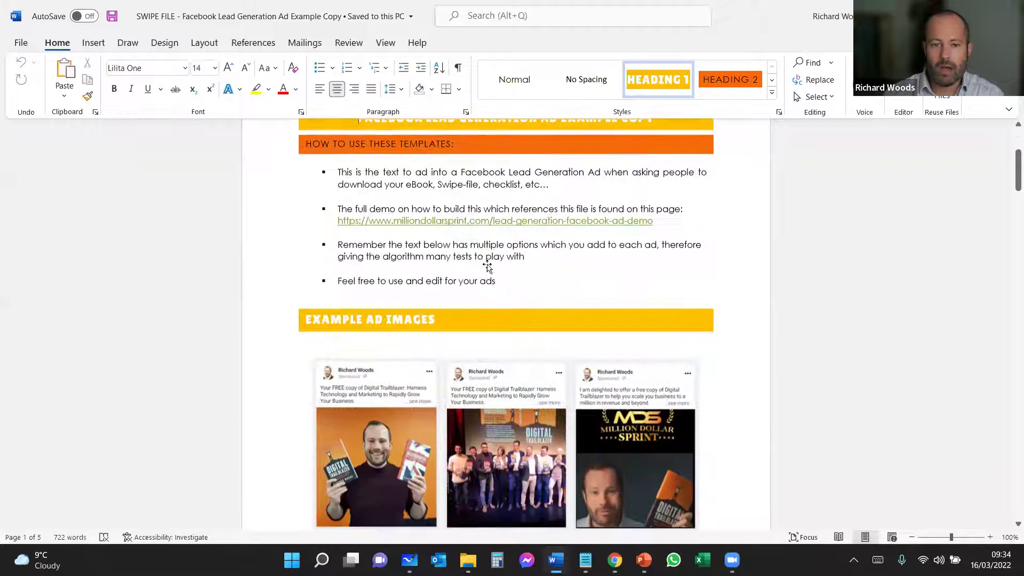
scroll(487, 265, down, 12)
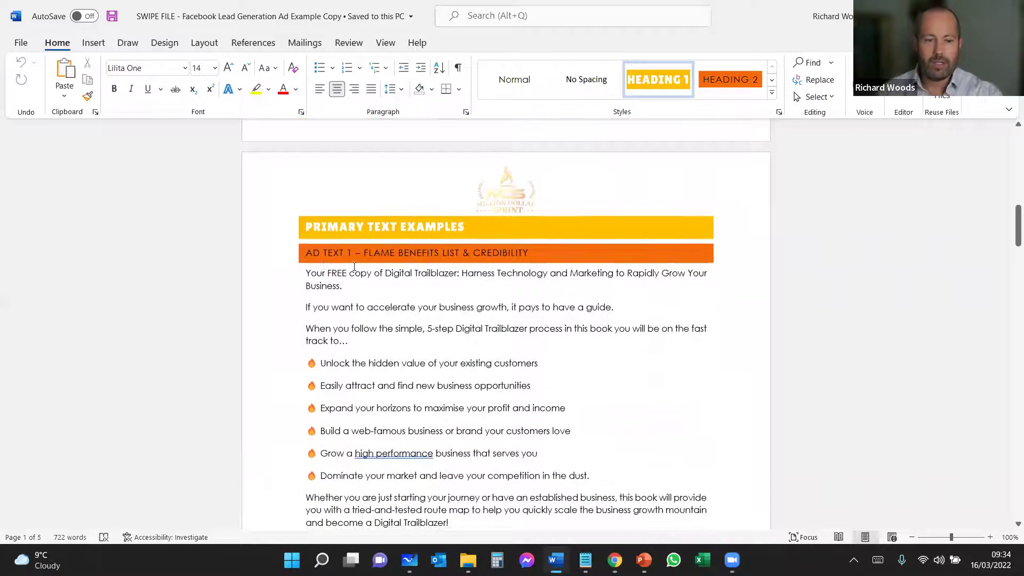
drag(308, 273, 586, 383)
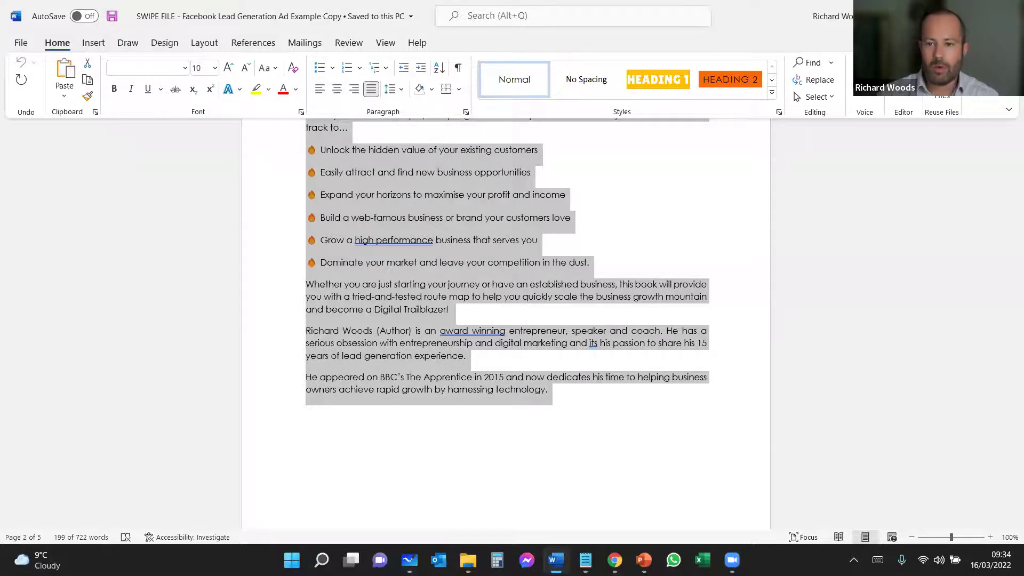
key(alt+Tab)
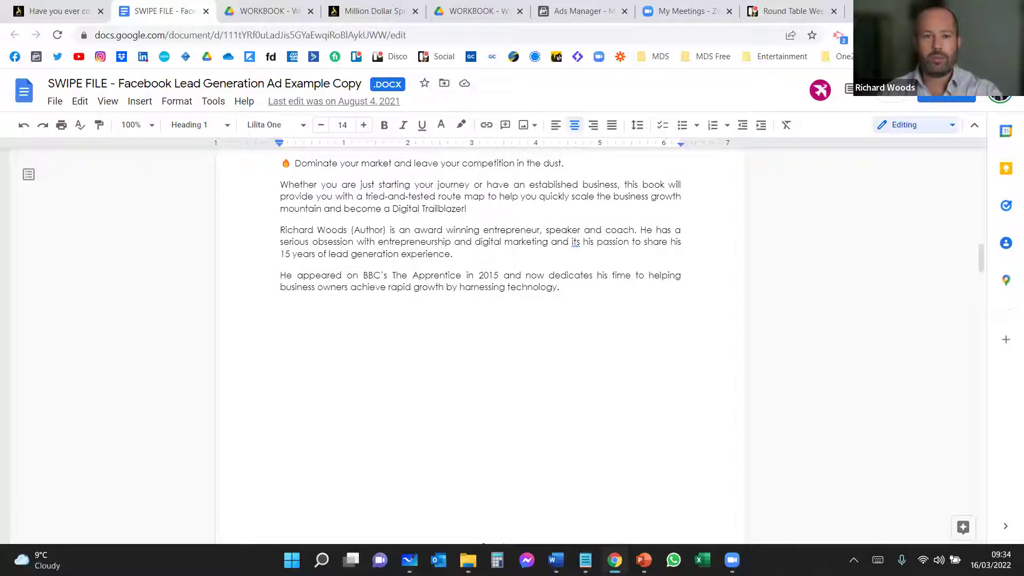
click(570, 10)
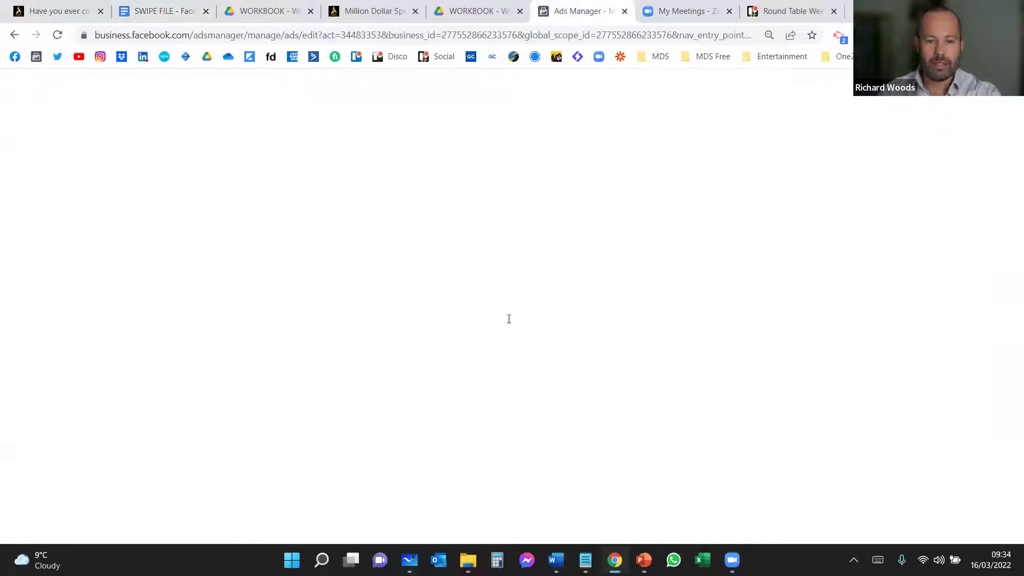
- Paste the copied AD TEXT 1 passage into the empty Primary text field
click(508, 319)
key(ctrl+v)
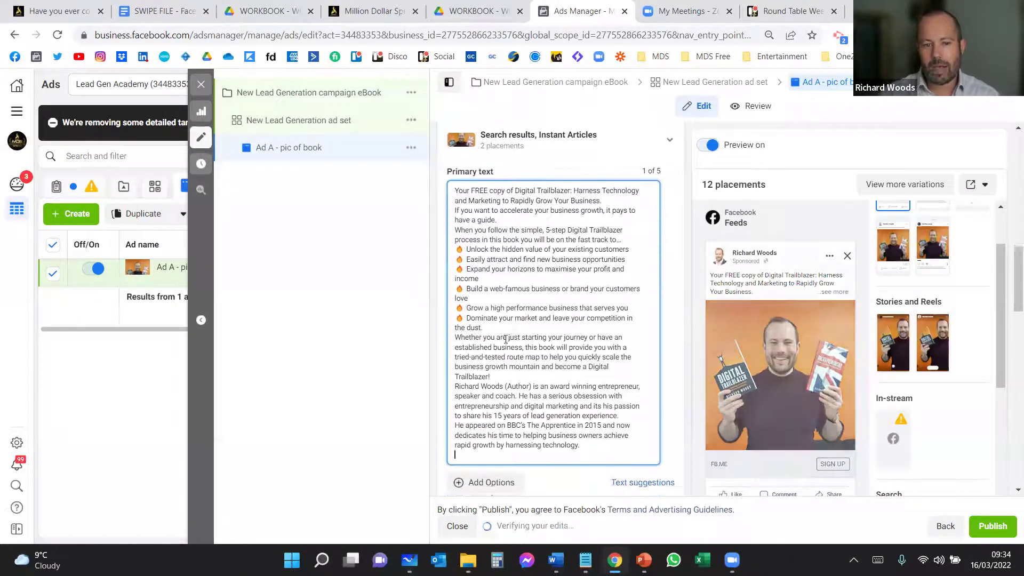
scroll(525, 203, down, 1)
- Insert blank lines after the opening sentence and after 'have a guide.'
click(613, 170)
key(Return)
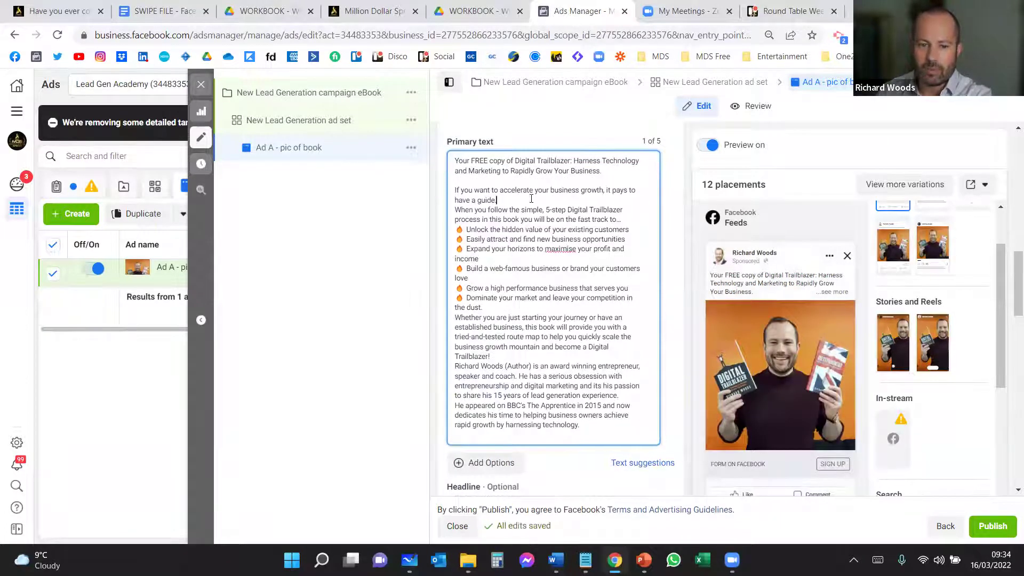
key(Return)
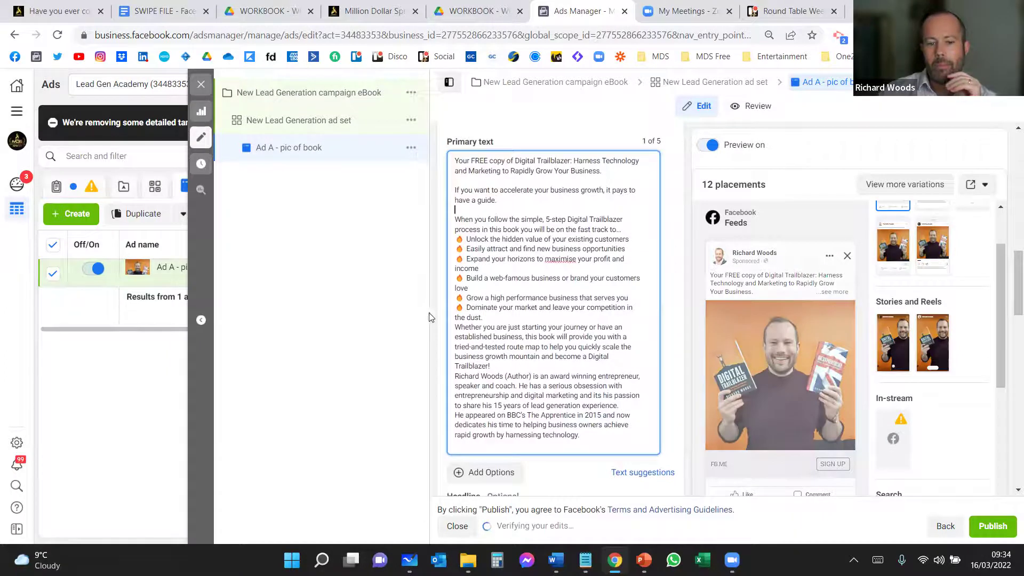
scroll(581, 335, down, 3)
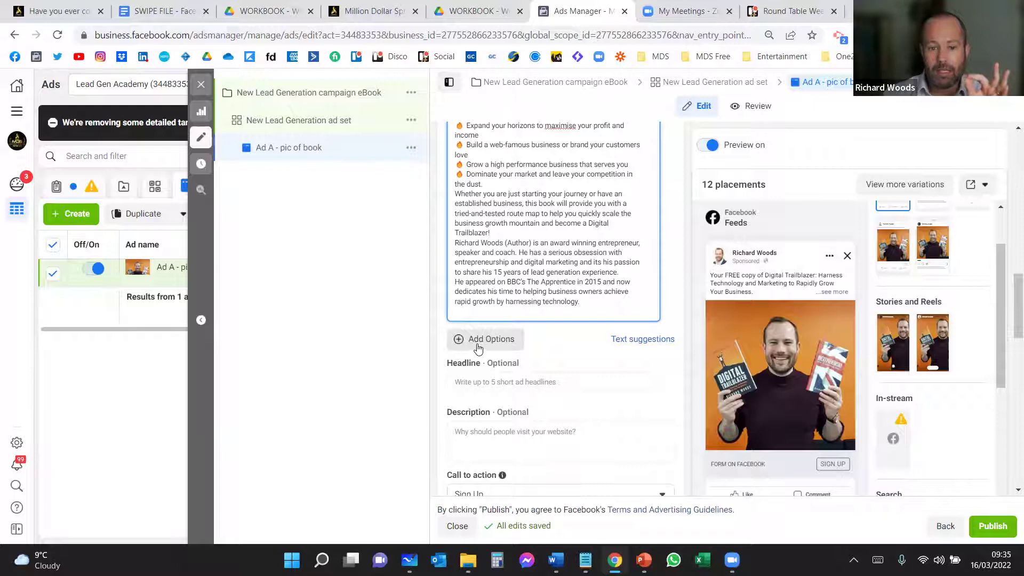
- Add a second primary text option and paste the swipe file's AD TEXT 2 copy into it
click(478, 341)
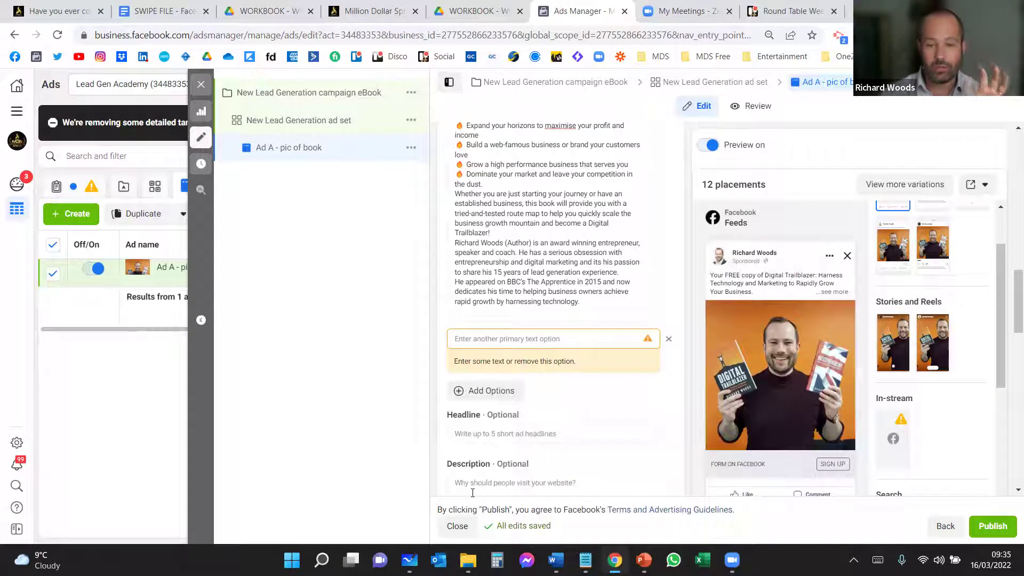
click(555, 559)
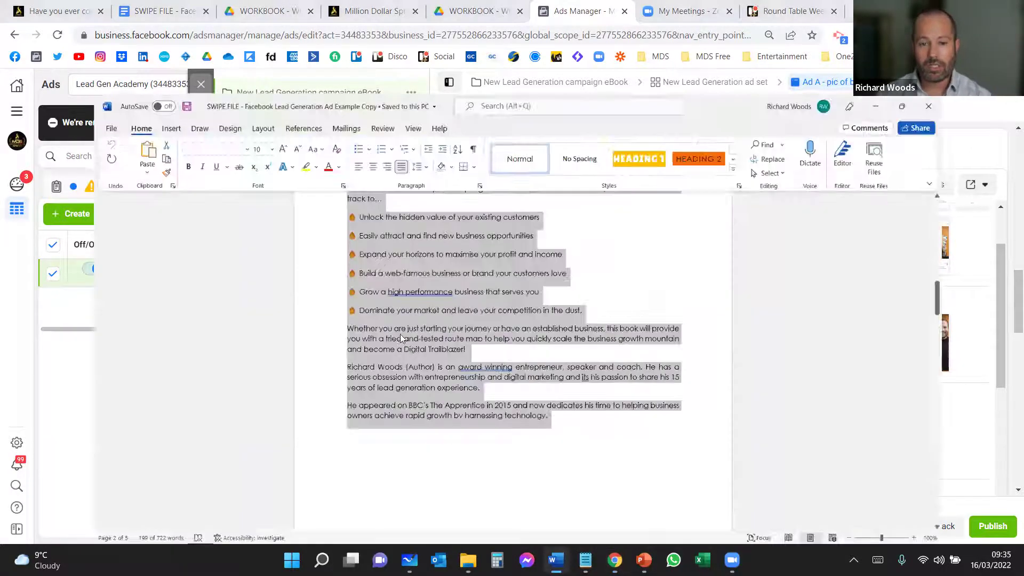
scroll(413, 411, down, 3)
scroll(414, 415, down, 6)
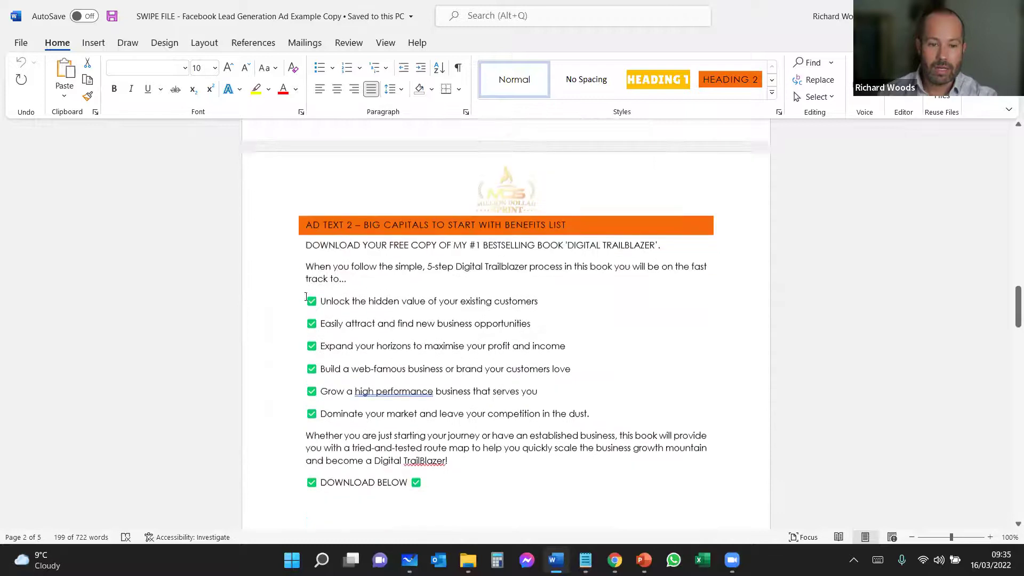
drag(306, 213, 508, 471)
key(ctrl+c)
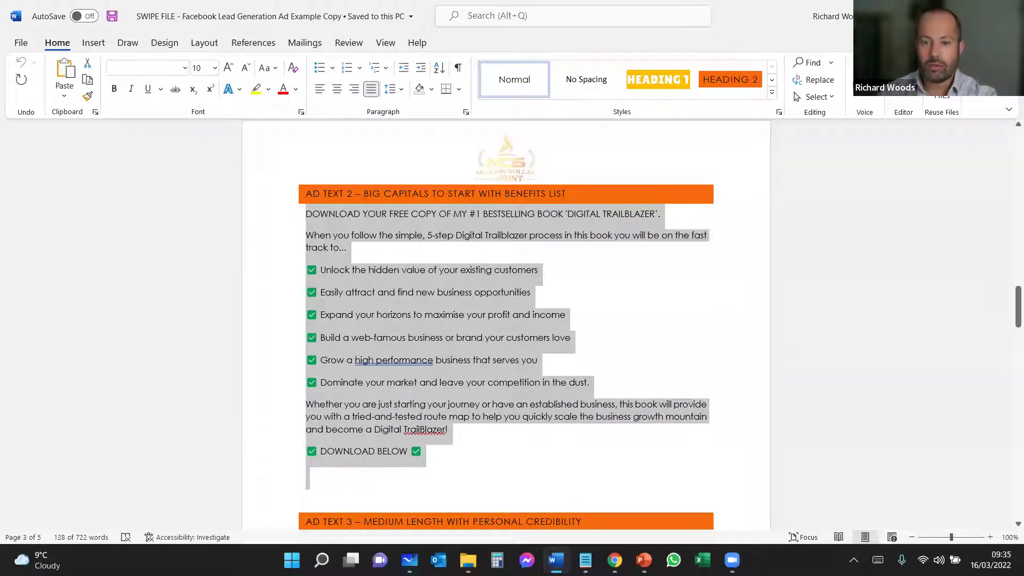
key(alt+Tab)
click(562, 340)
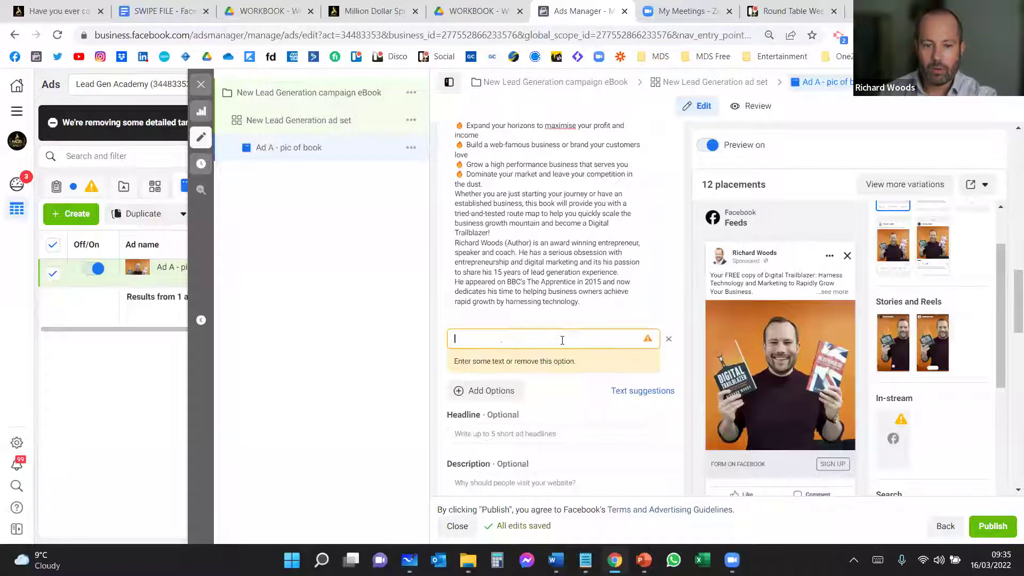
key(ctrl+v)
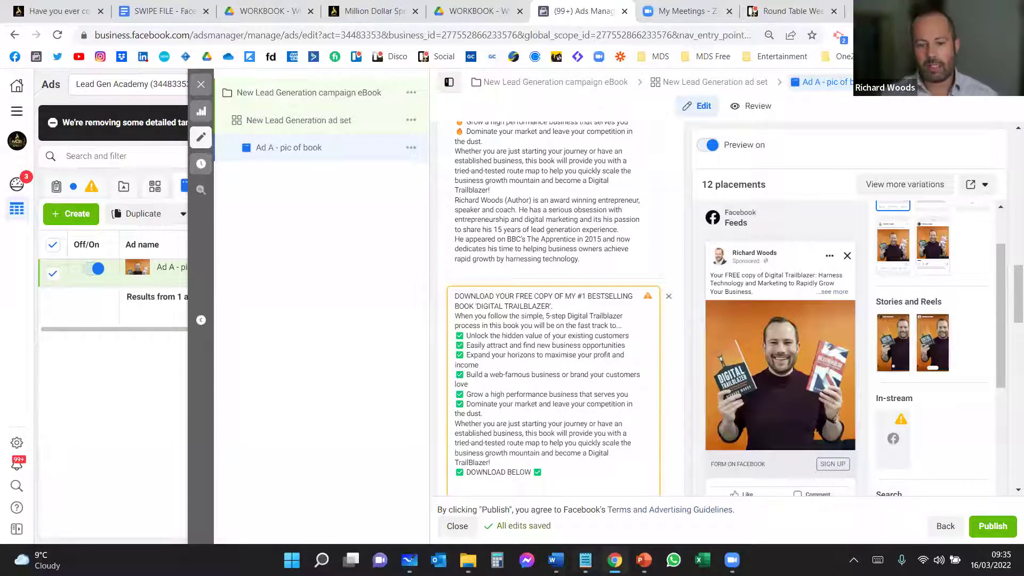
- On the whiteboard, sketch a rectangle for the ad with an arrow to a circled A
click(409, 560)
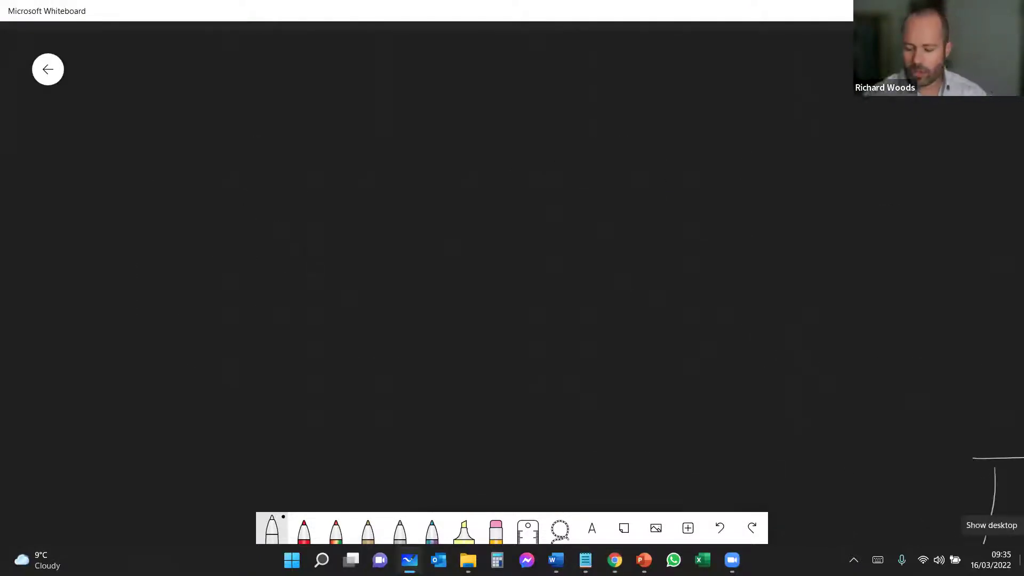
drag(450, 224, 452, 321)
mouse_move(458, 223)
mouse_down()
mouse_move(590, 208)
mouse_move(464, 328)
mouse_up()
mouse_move(542, 277)
mouse_down()
mouse_move(773, 258)
mouse_move(726, 270)
mouse_up()
mouse_move(853, 221)
mouse_down()
mouse_move(899, 229)
mouse_move(841, 219)
mouse_up()
mouse_move(852, 232)
mouse_down()
mouse_move(838, 246)
mouse_move(865, 242)
mouse_up()
drag(844, 241, 871, 242)
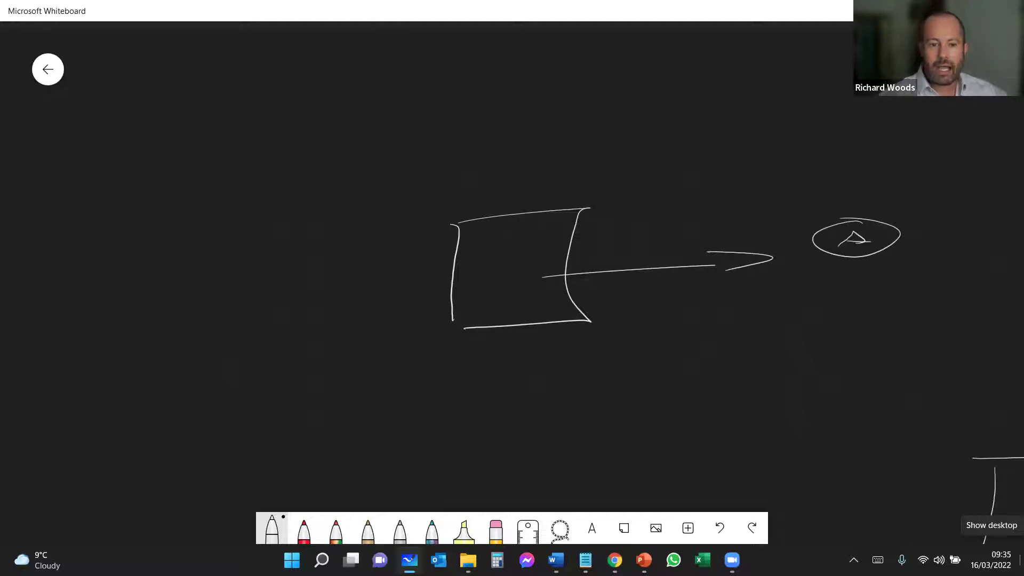
- Write three x5 rows below the rectangle
drag(452, 362, 478, 368)
drag(472, 359, 457, 374)
mouse_move(475, 367)
mouse_down()
mouse_move(507, 376)
mouse_move(556, 351)
mouse_up()
mouse_move(450, 425)
mouse_down()
mouse_move(484, 433)
mouse_move(446, 440)
mouse_up()
mouse_move(525, 421)
mouse_down()
mouse_move(539, 435)
mouse_move(515, 436)
mouse_up()
drag(522, 415, 557, 410)
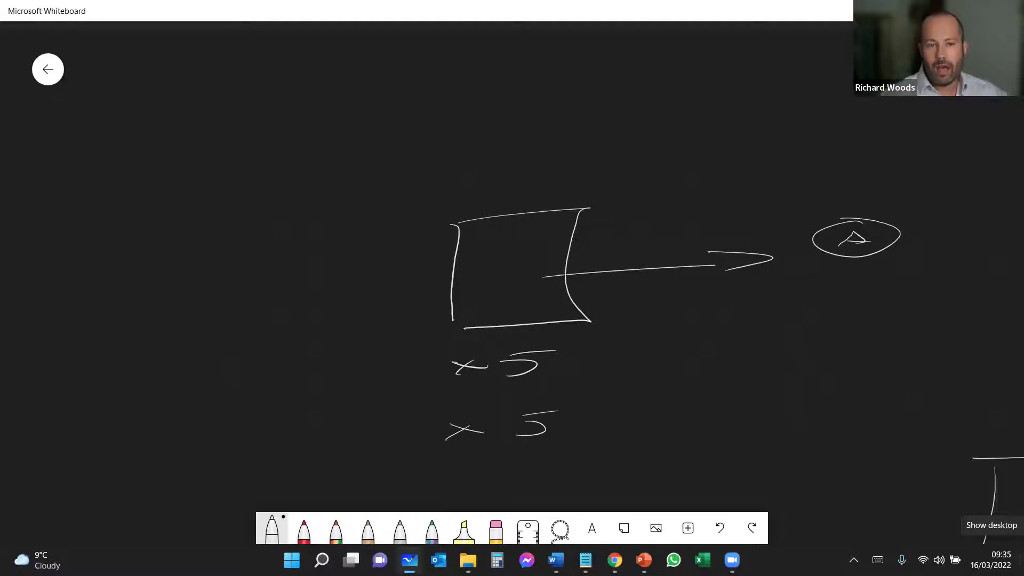
drag(442, 473, 516, 481)
drag(540, 460, 566, 457)
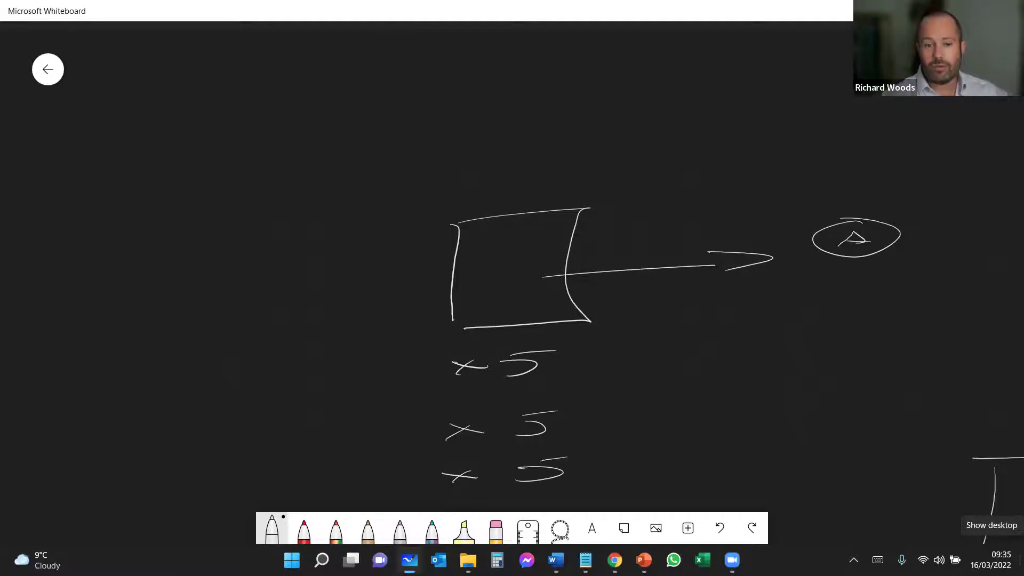
- Add a small circle inside the rectangle and short marks beneath it and beside the first x5
drag(486, 261, 500, 281)
mouse_move(482, 255)
mouse_down()
mouse_move(501, 284)
mouse_move(484, 256)
mouse_up()
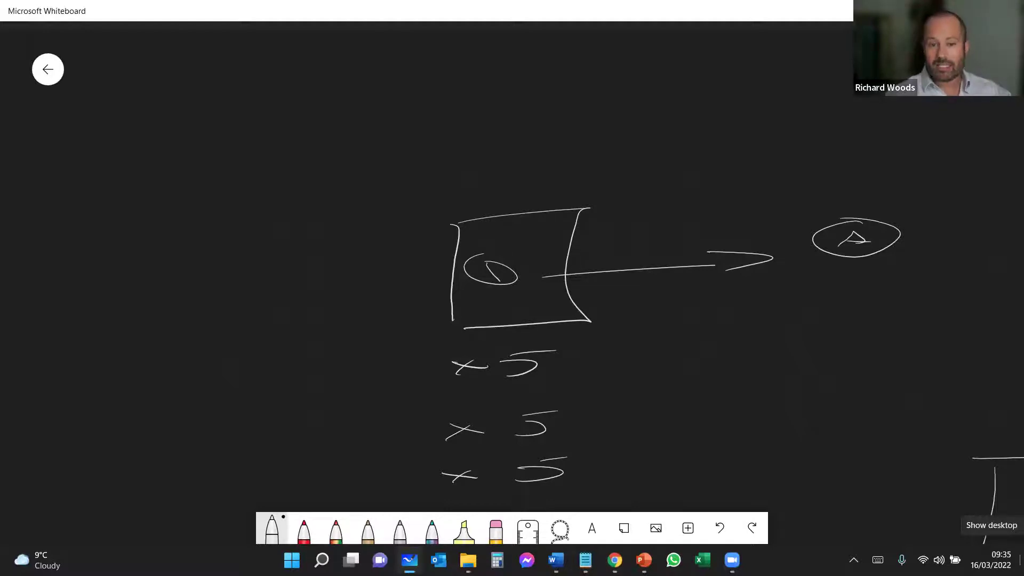
drag(513, 292, 542, 287)
drag(522, 296, 541, 290)
drag(545, 365, 568, 366)
drag(549, 368, 566, 367)
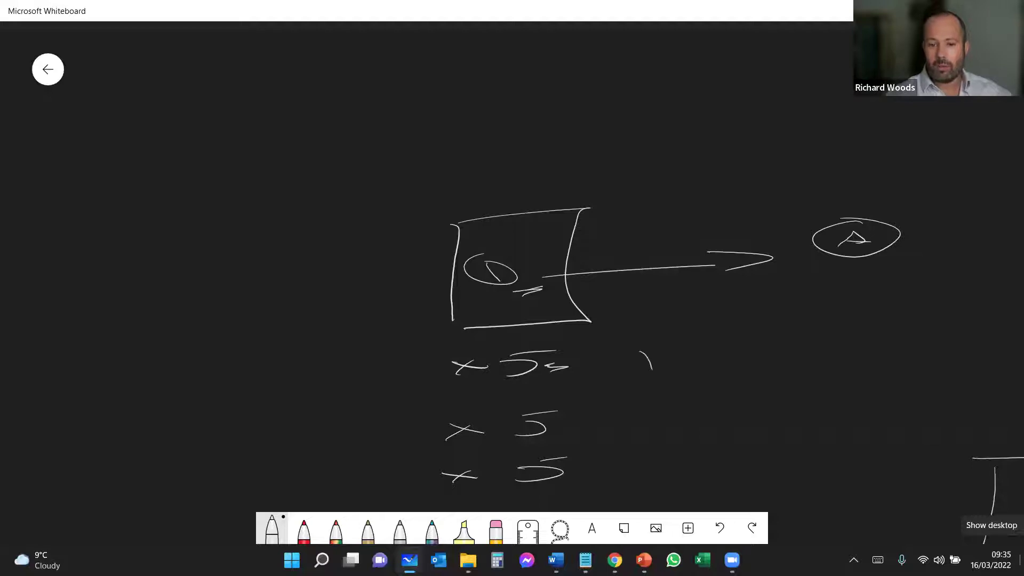
- Write 3 and 2 beside the x5 rows and draw an outlined 2-1-2 column
drag(646, 412, 647, 427)
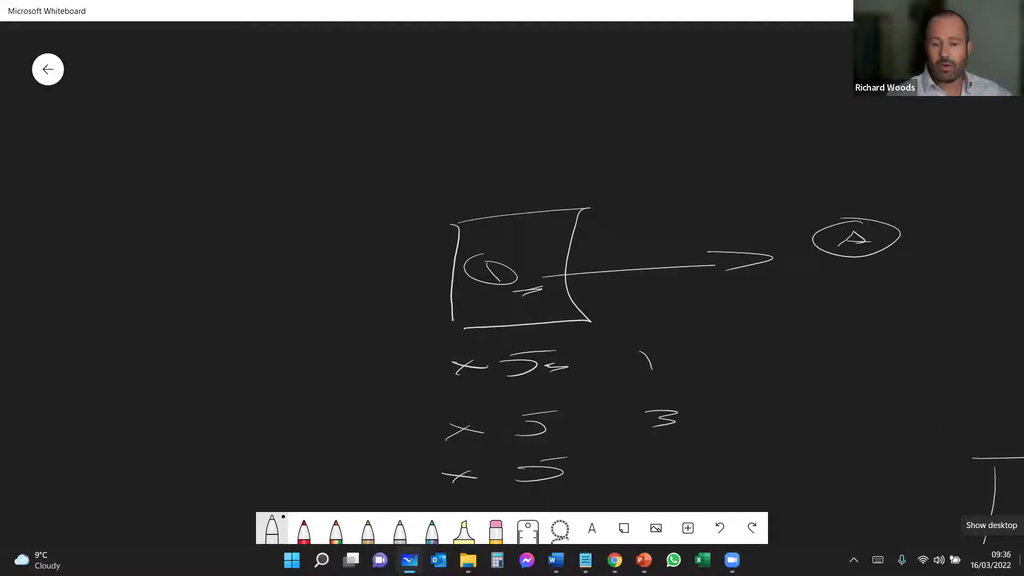
drag(645, 464, 675, 476)
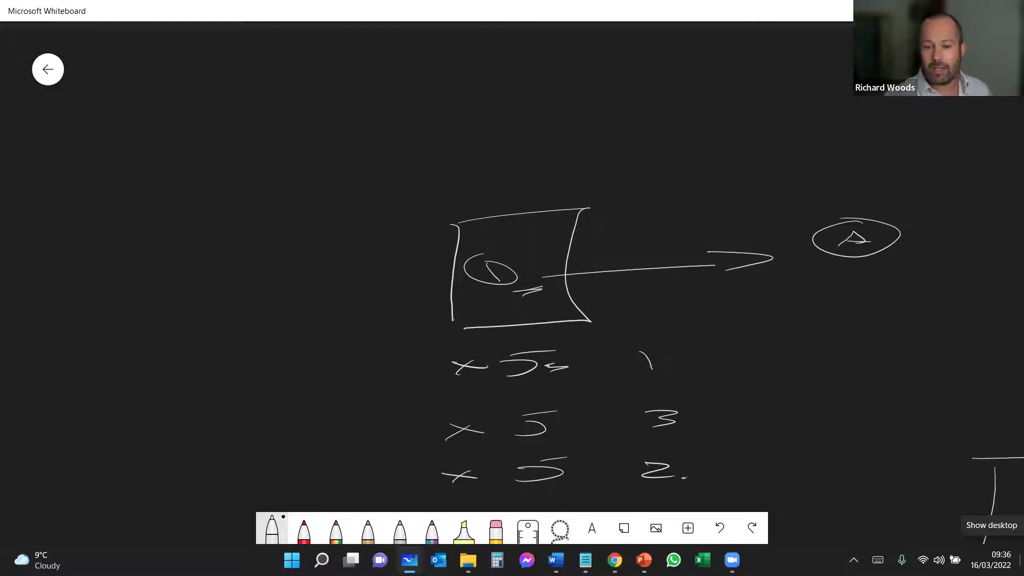
mouse_move(735, 349)
mouse_down()
mouse_move(759, 346)
mouse_move(773, 362)
mouse_up()
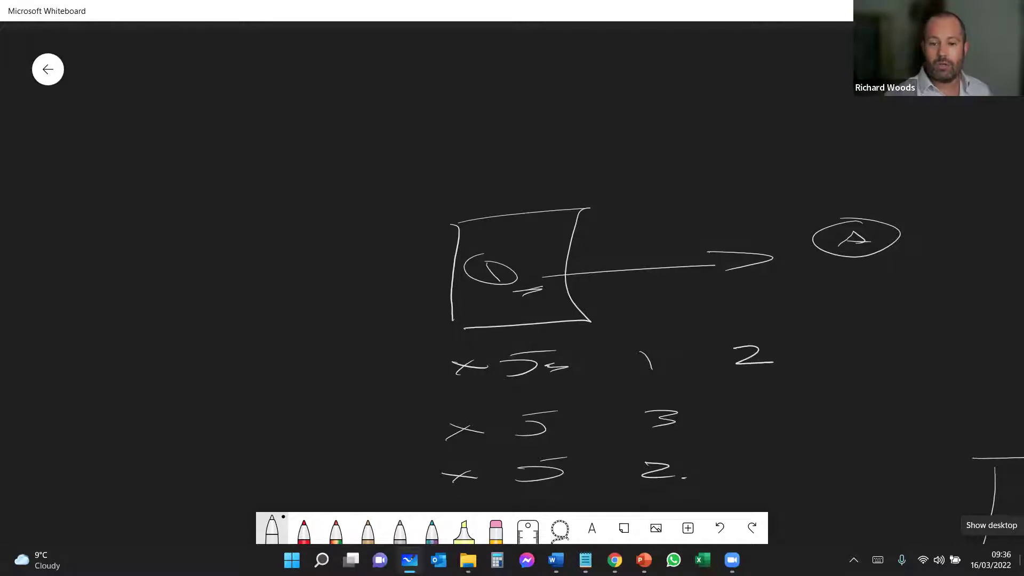
drag(752, 401, 768, 423)
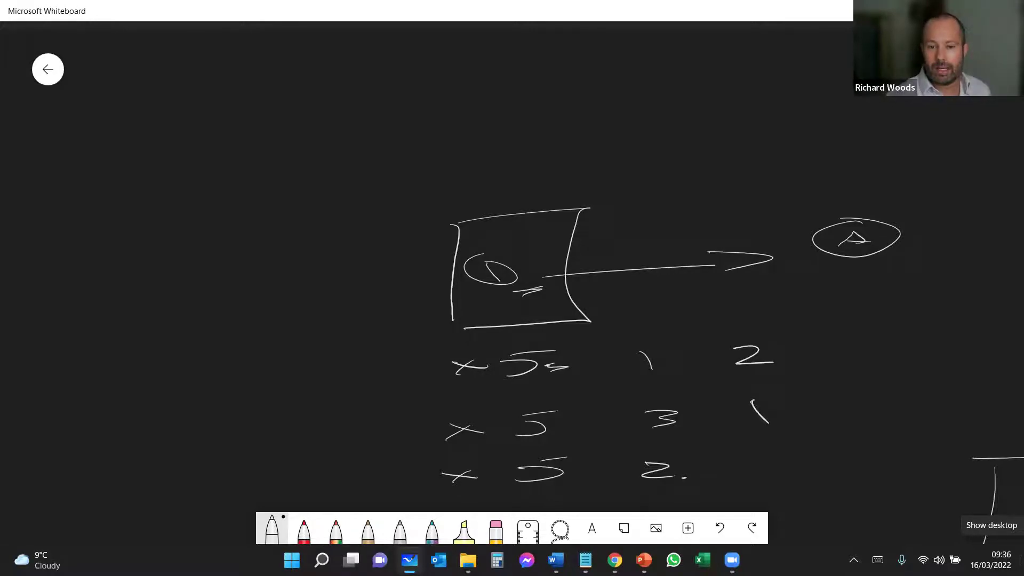
drag(764, 458, 849, 469)
mouse_move(717, 337)
mouse_down()
mouse_move(789, 329)
mouse_move(892, 457)
mouse_move(730, 485)
mouse_up()
drag(657, 322, 751, 468)
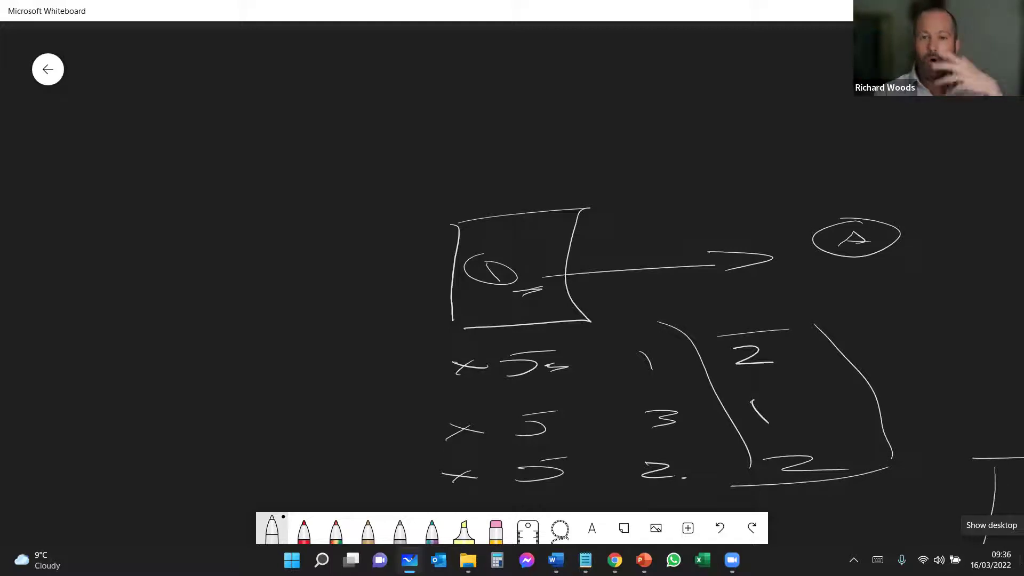
- Add a mark in the column and an underlined stacked-line sketch, then return to Ads Manager
drag(816, 372, 840, 378)
mouse_move(886, 305)
mouse_down()
mouse_move(890, 328)
mouse_move(917, 335)
mouse_up()
drag(879, 350, 949, 345)
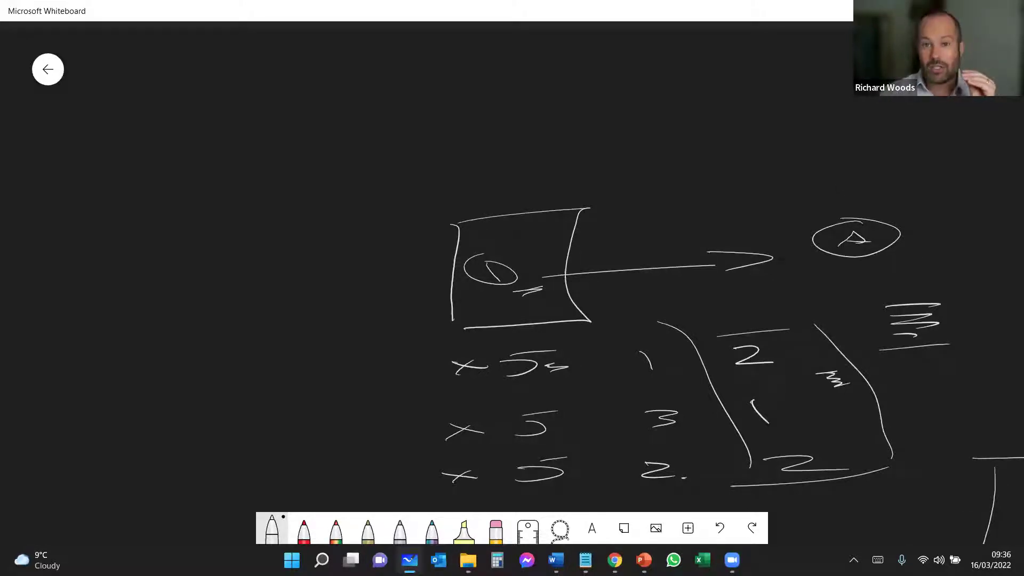
key(alt+Tab)
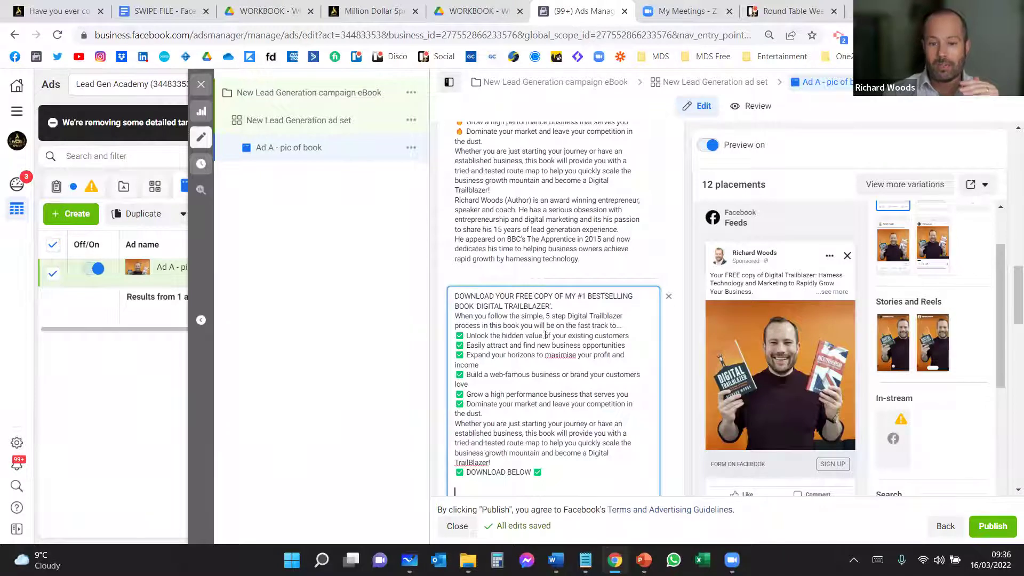
- Paste the first swipe-file headline, 'Complementary FREE book for you', into Headline without its '1.' numbering
scroll(545, 334, down, 2)
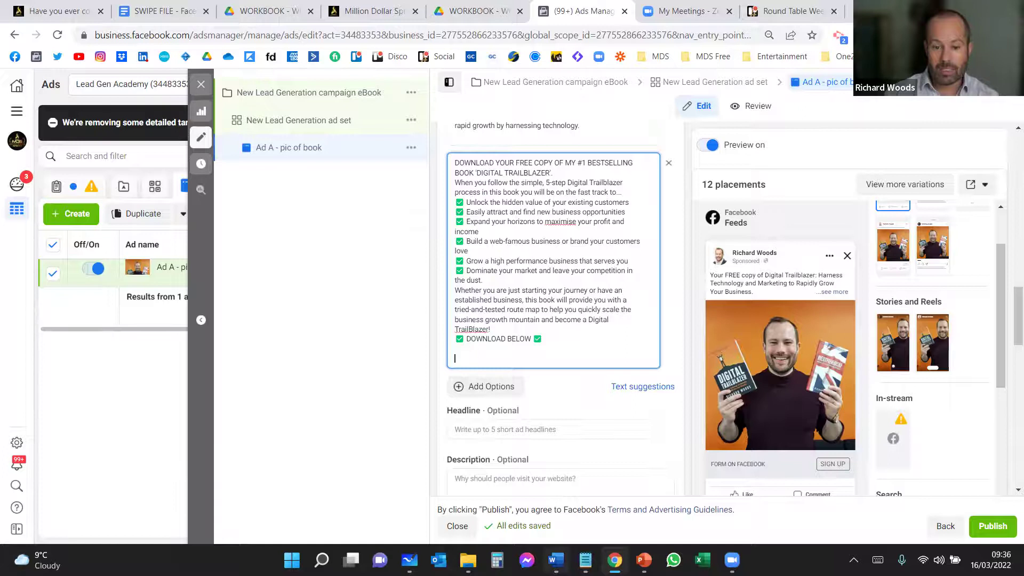
click(554, 560)
scroll(484, 405, down, 3)
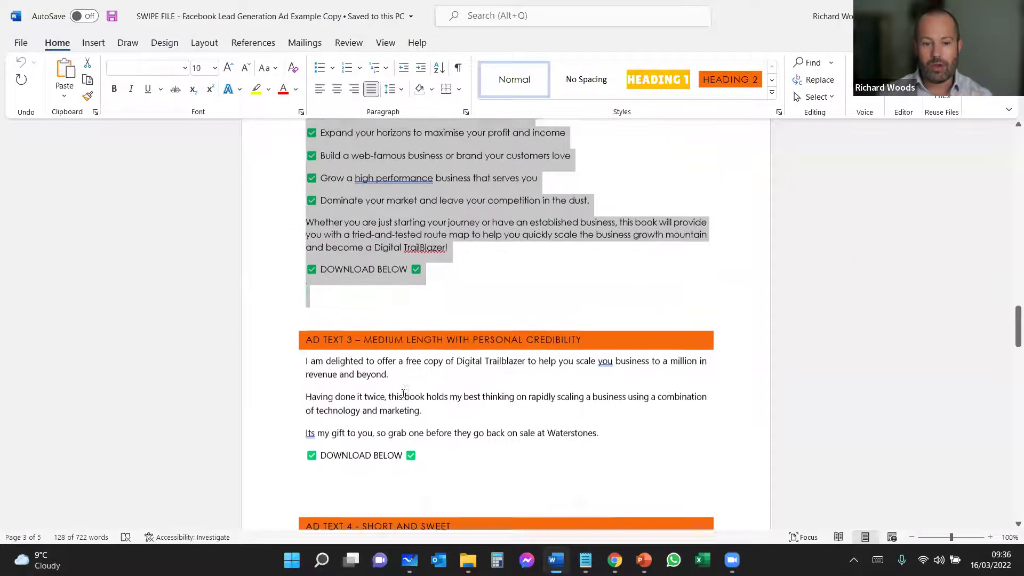
scroll(452, 454, down, 8)
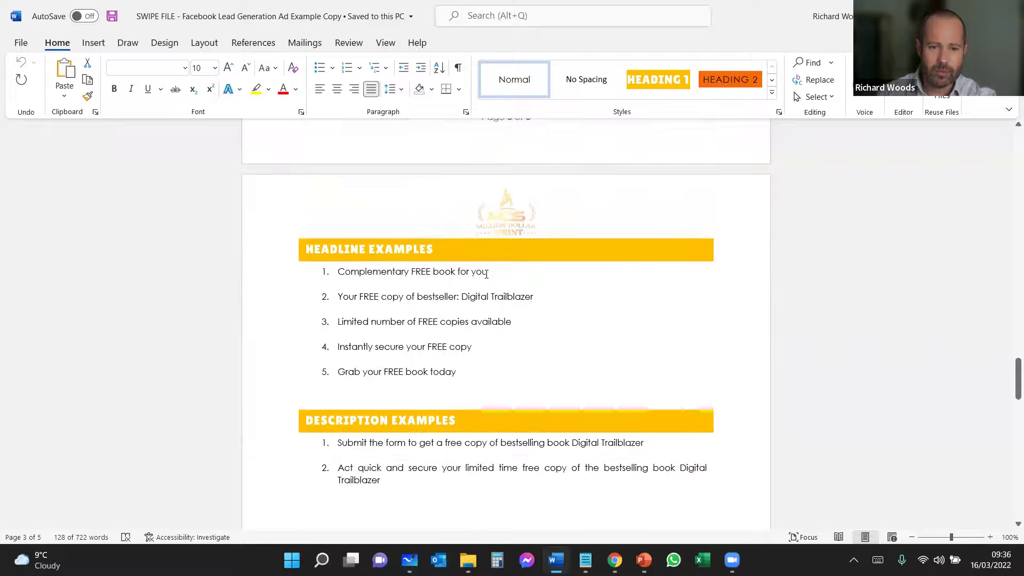
drag(484, 274, 337, 272)
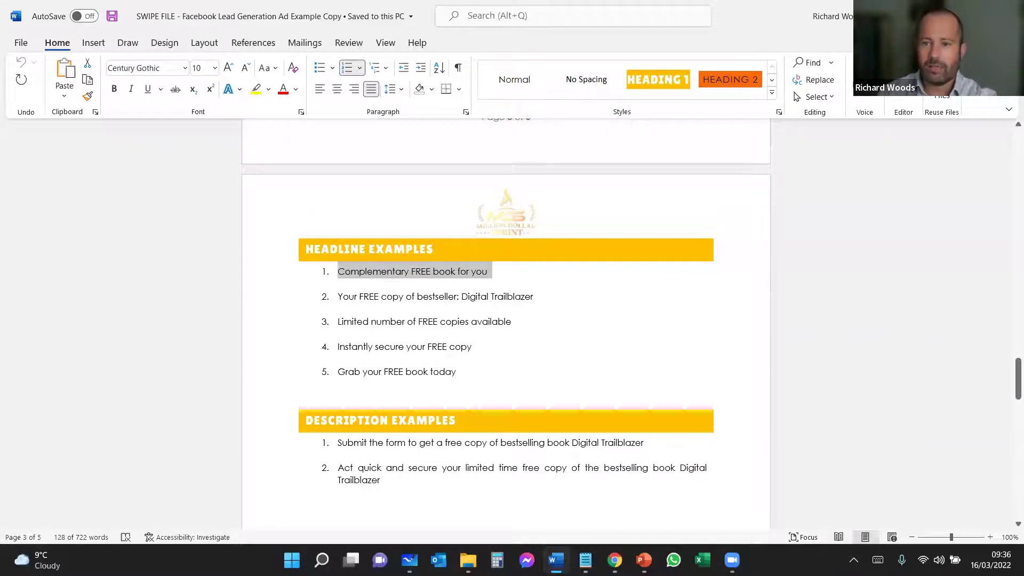
key(ctrl+c)
key(alt+Tab)
key(ctrl+v)
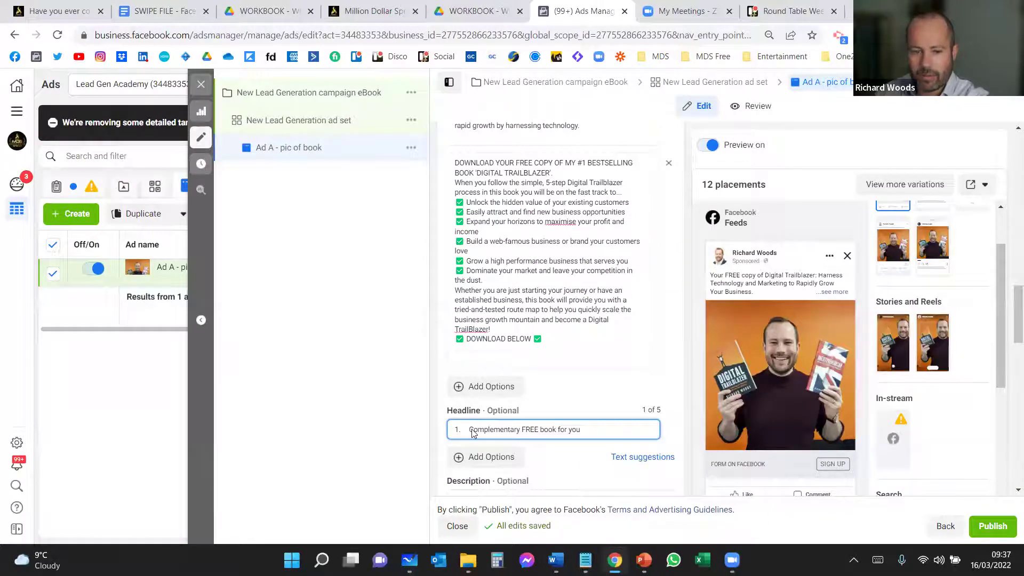
drag(467, 431, 447, 430)
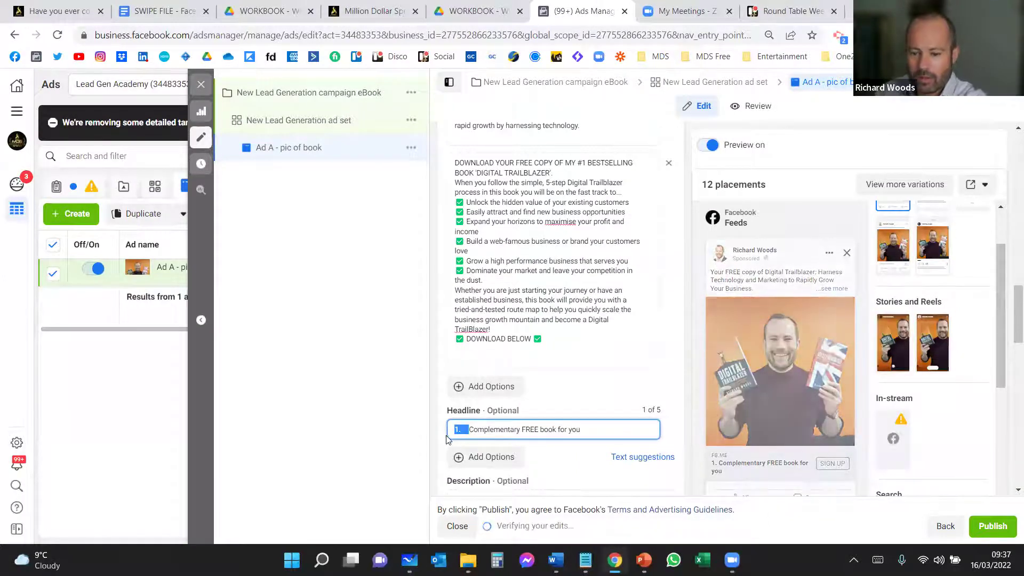
key(BackSpace)
click(744, 439)
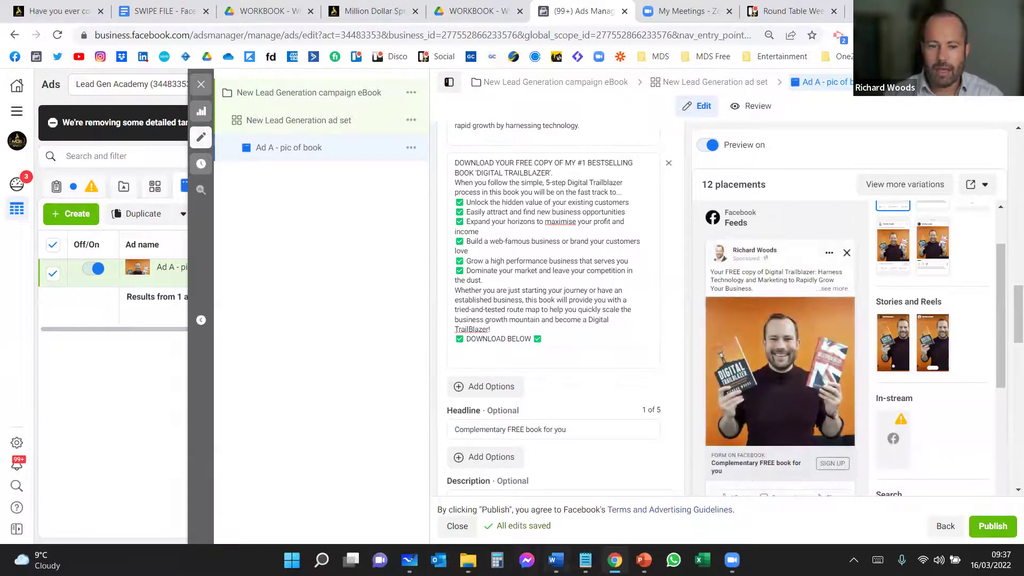
- Paste the first swipe-file description, the Digital Trailblazer free-copy line, into Description
click(556, 559)
click(349, 446)
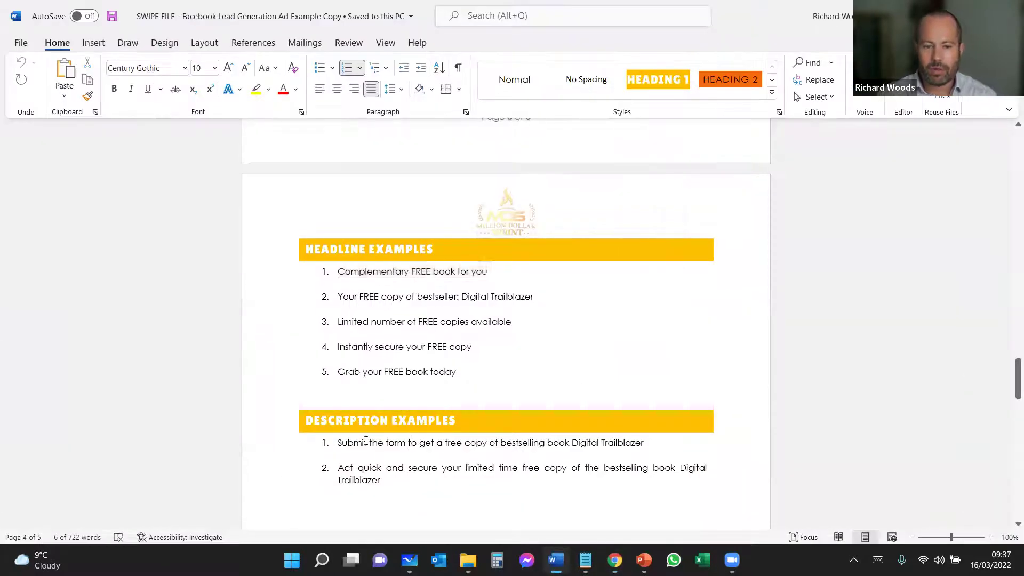
drag(468, 442, 701, 448)
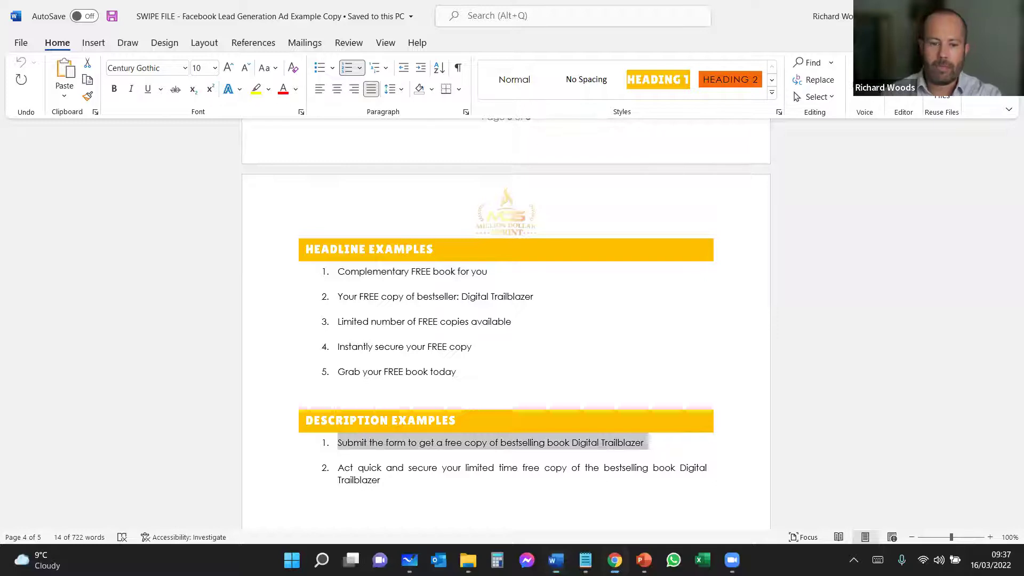
key(alt+Tab)
click(489, 368)
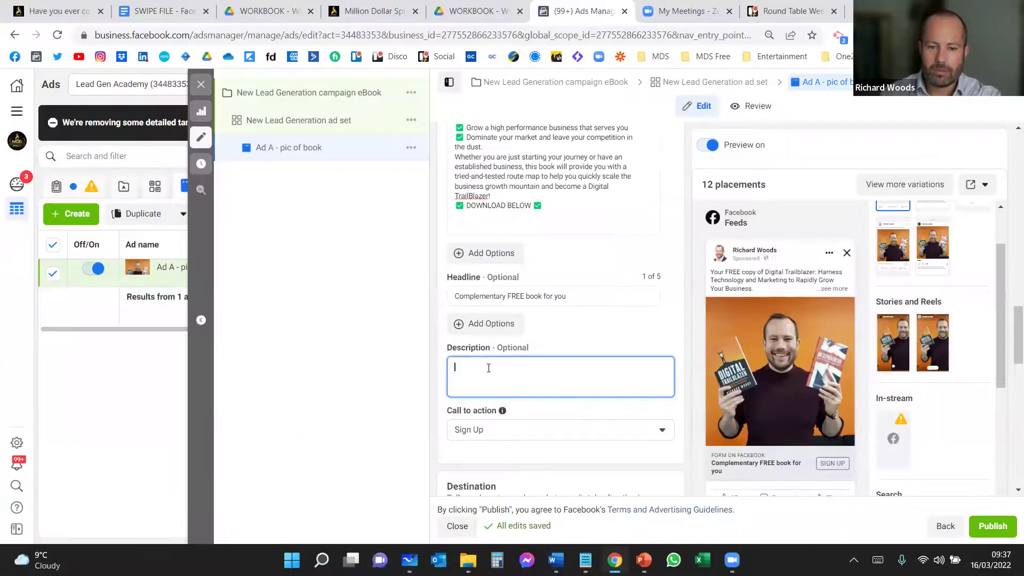
key(ctrl+v)
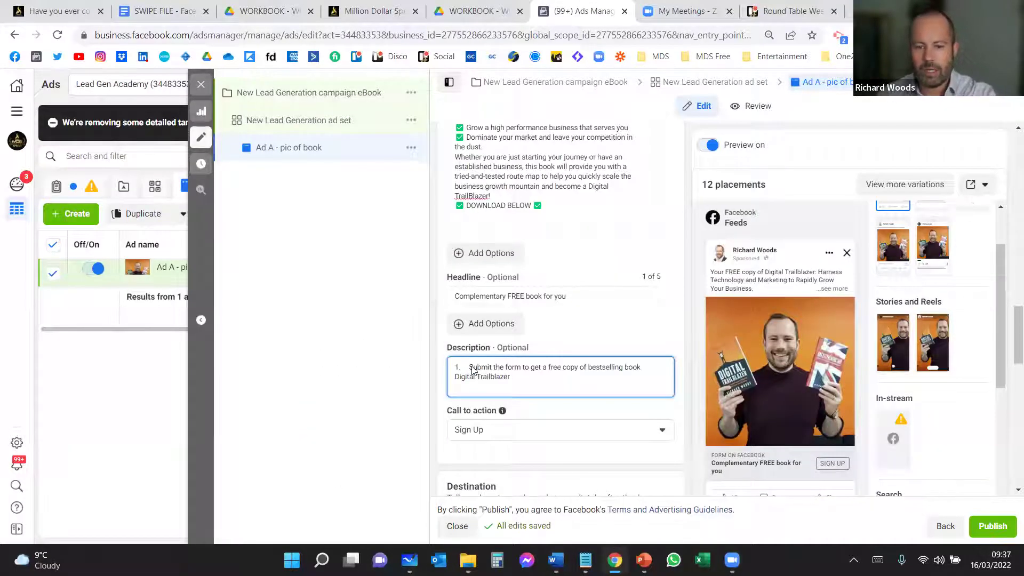
click(368, 359)
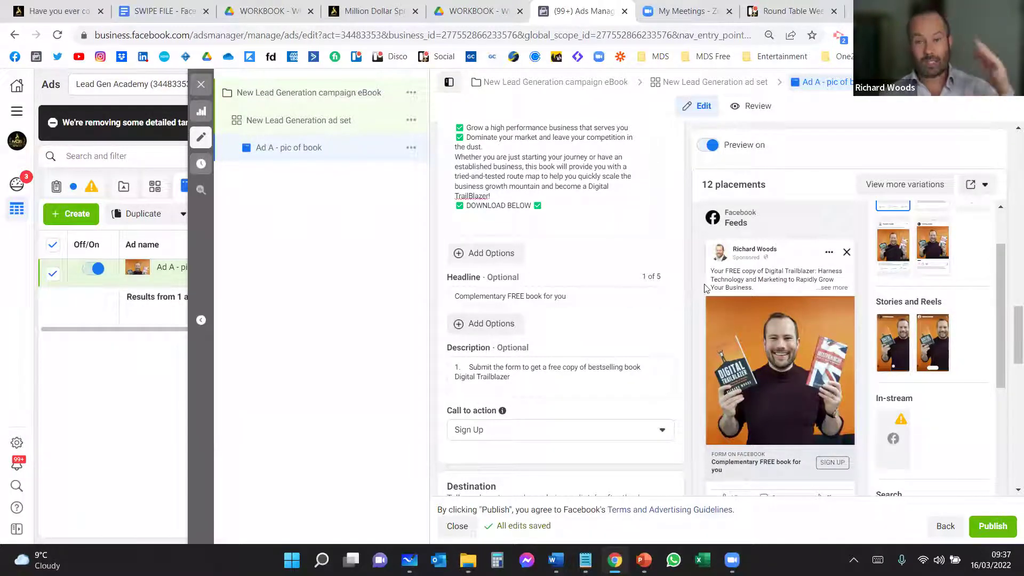
- Pick Learn More from the Call to action dropdown in place of Sign Up
click(657, 430)
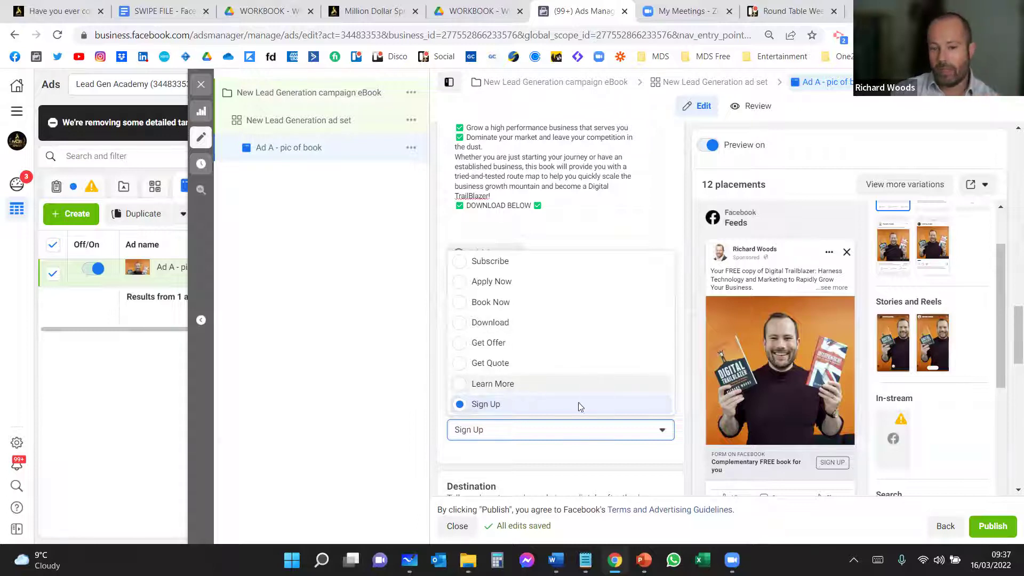
click(562, 391)
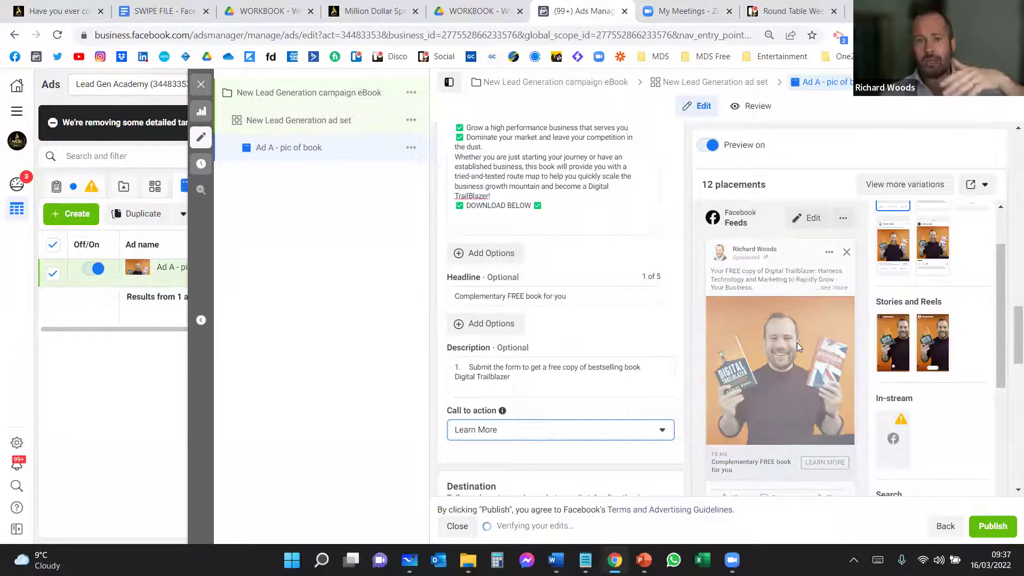
scroll(603, 305, down, 5)
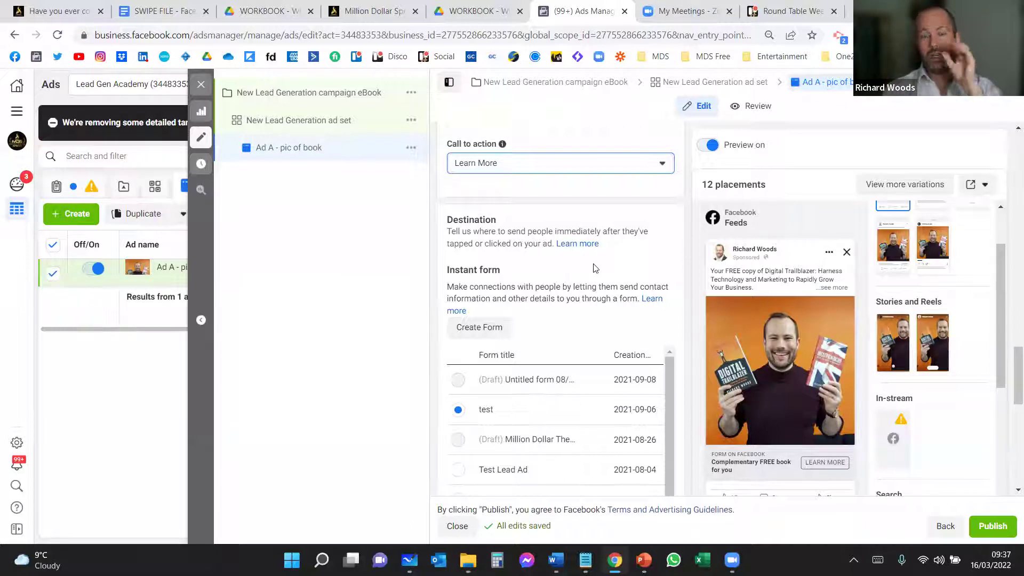
- Create a new instant form named 'test' and expand its Intro settings
click(498, 335)
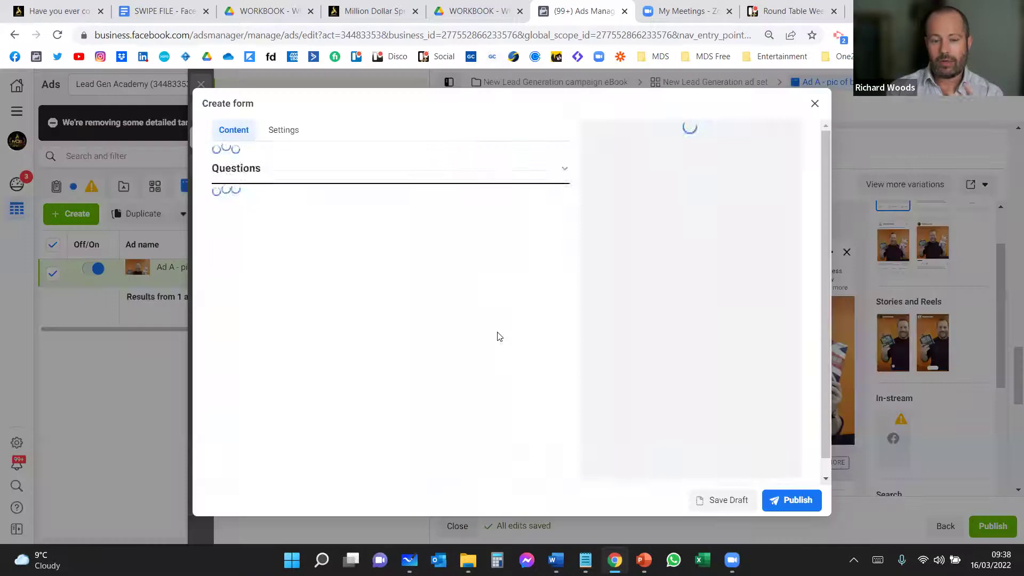
click(360, 184)
key(ctrl+a)
text(test)
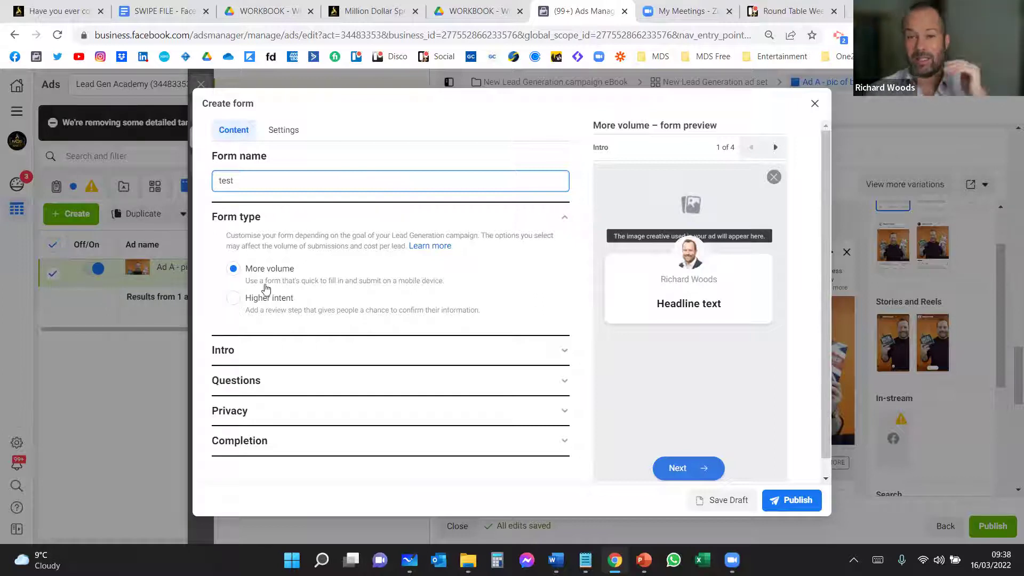
click(556, 354)
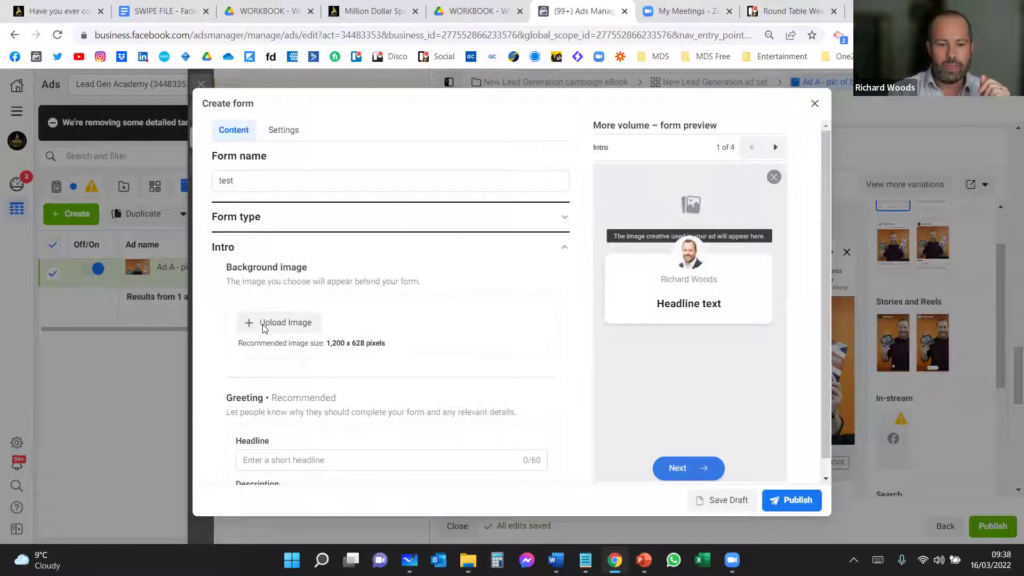
- Upload the 1084p_x_568p_E image as the form's Intro background
click(277, 323)
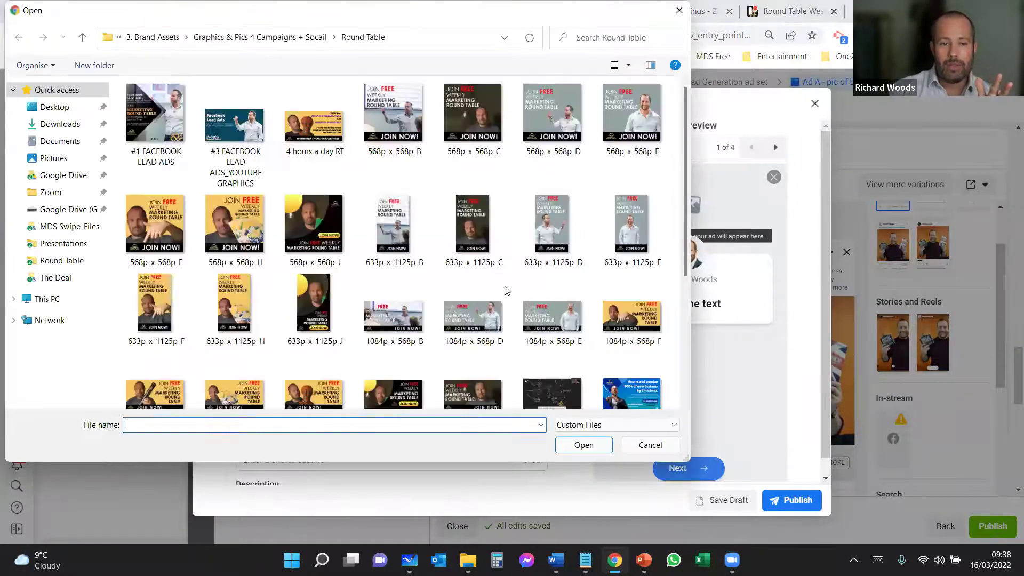
click(553, 315)
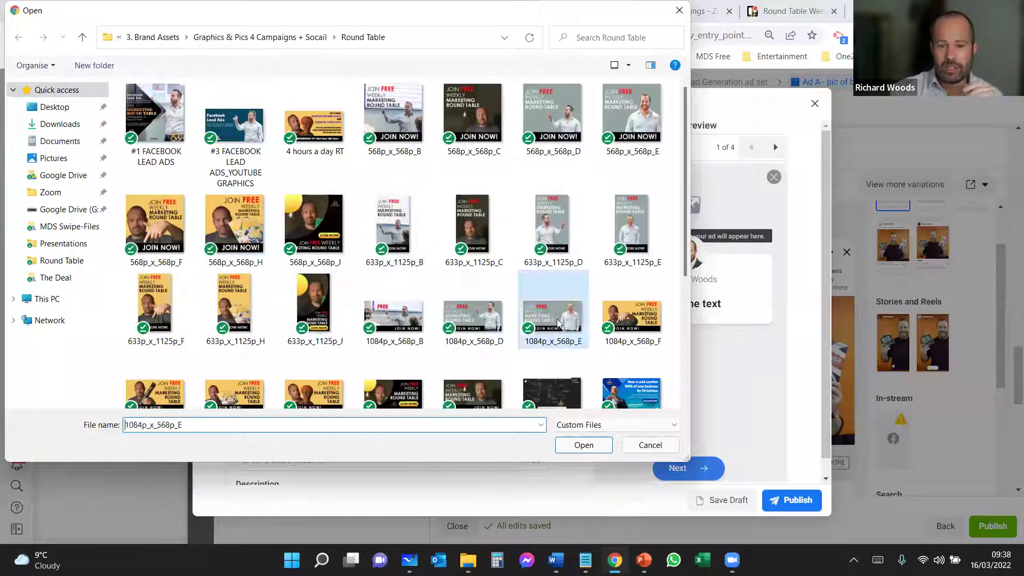
click(582, 446)
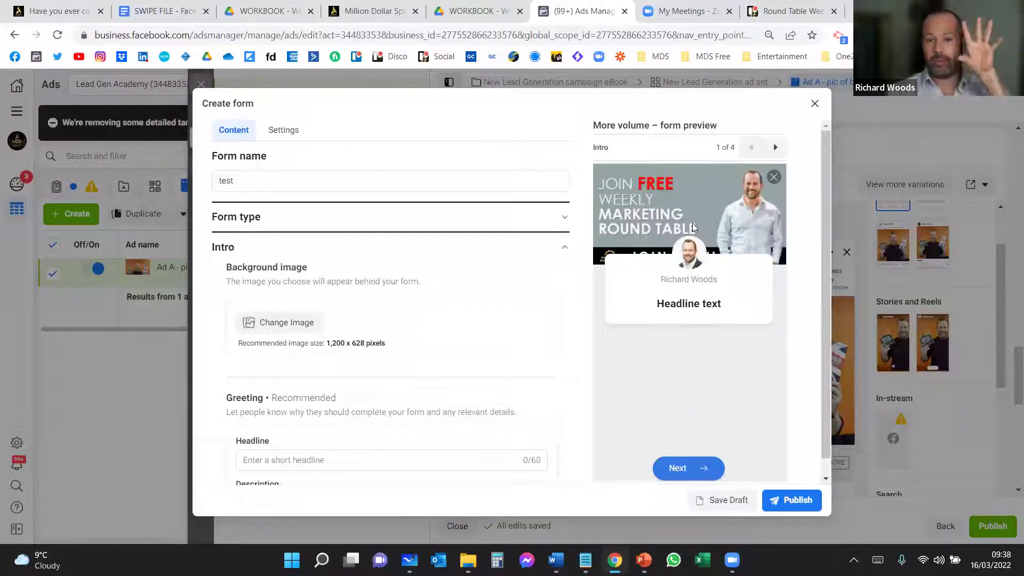
- Focus the empty Greeting headline field, then bring the Word swipe file forward
scroll(396, 357, down, 3)
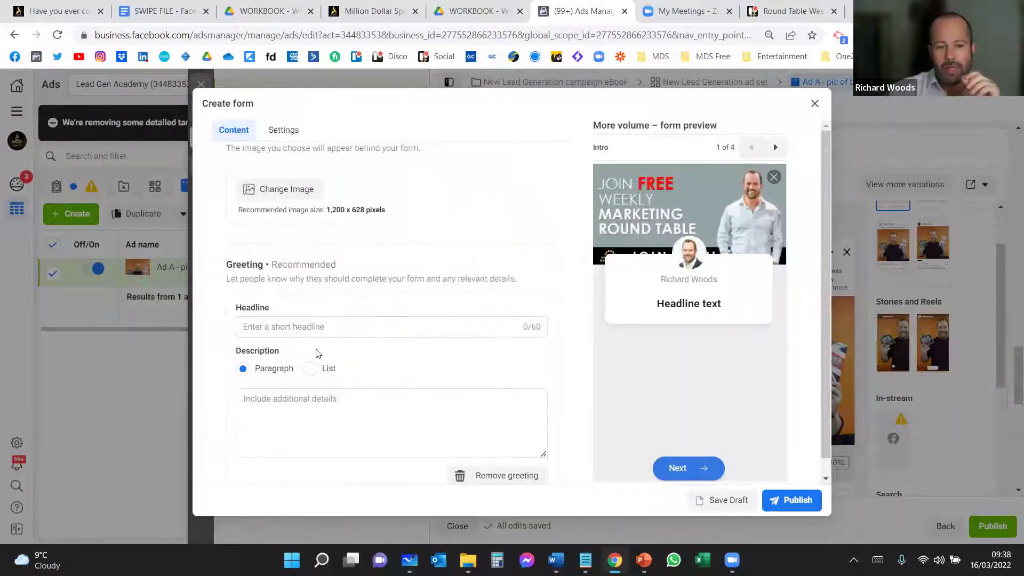
click(289, 328)
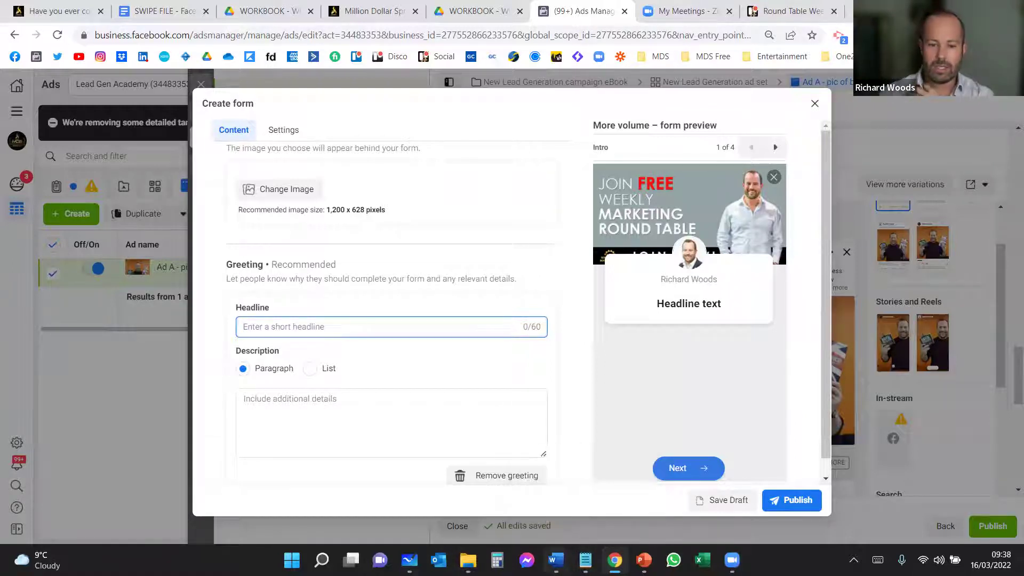
click(555, 560)
scroll(488, 363, down, 5)
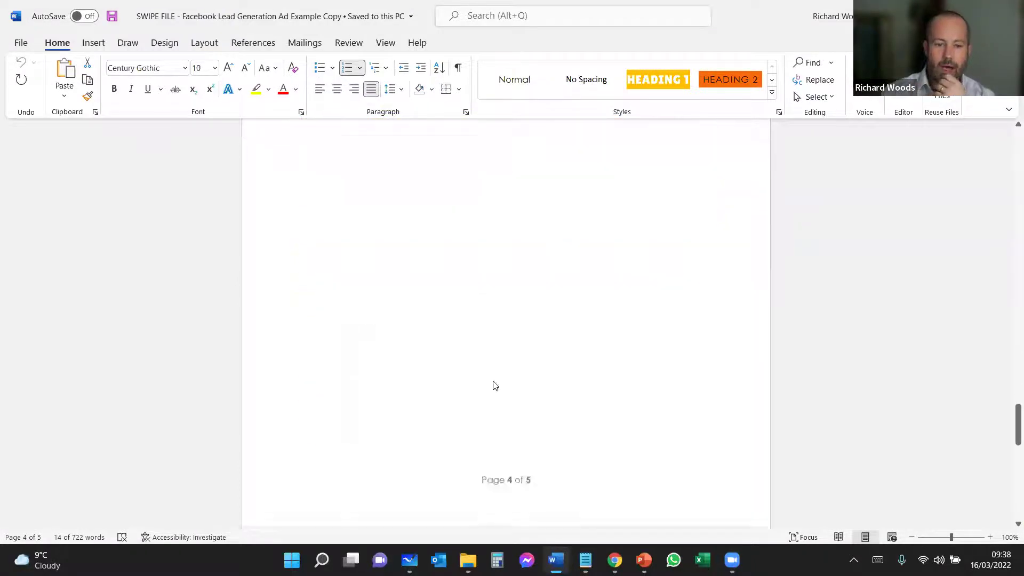
- Copy the swipe file's front-page headline and return to the form's Headline field
scroll(495, 385, down, 10)
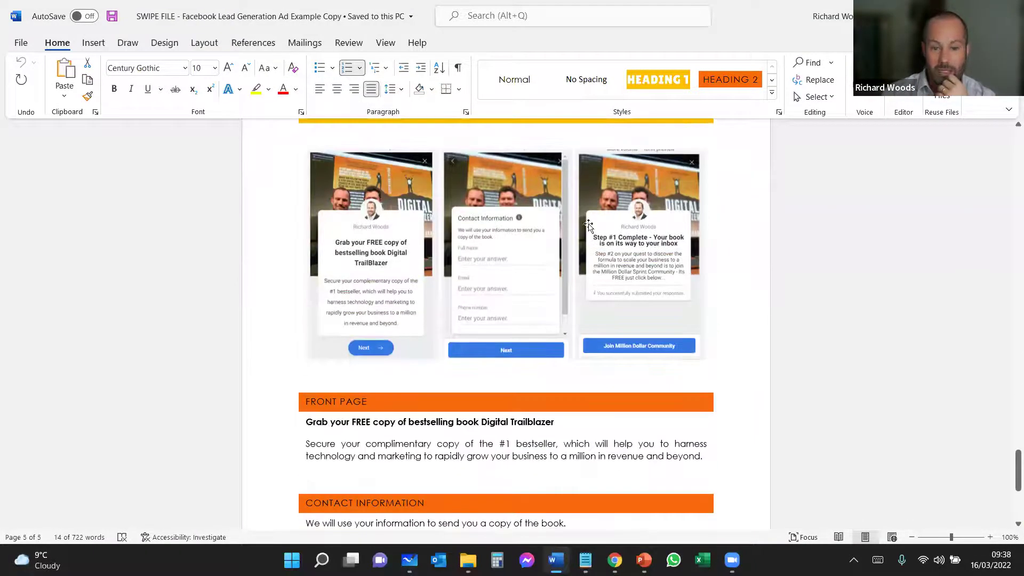
scroll(682, 273, down, 1)
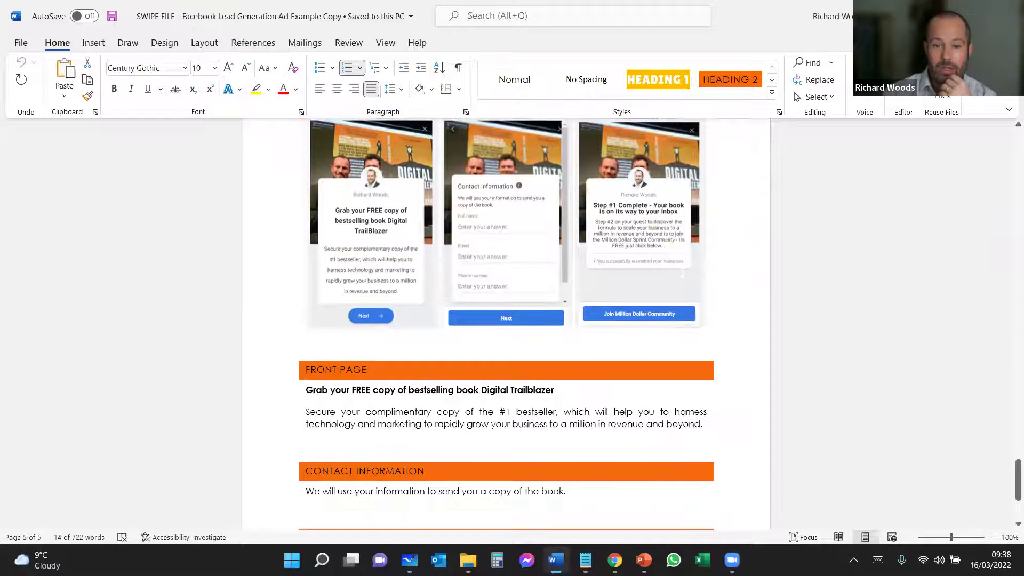
scroll(683, 273, down, 2)
drag(305, 324, 589, 319)
key(ctrl+c)
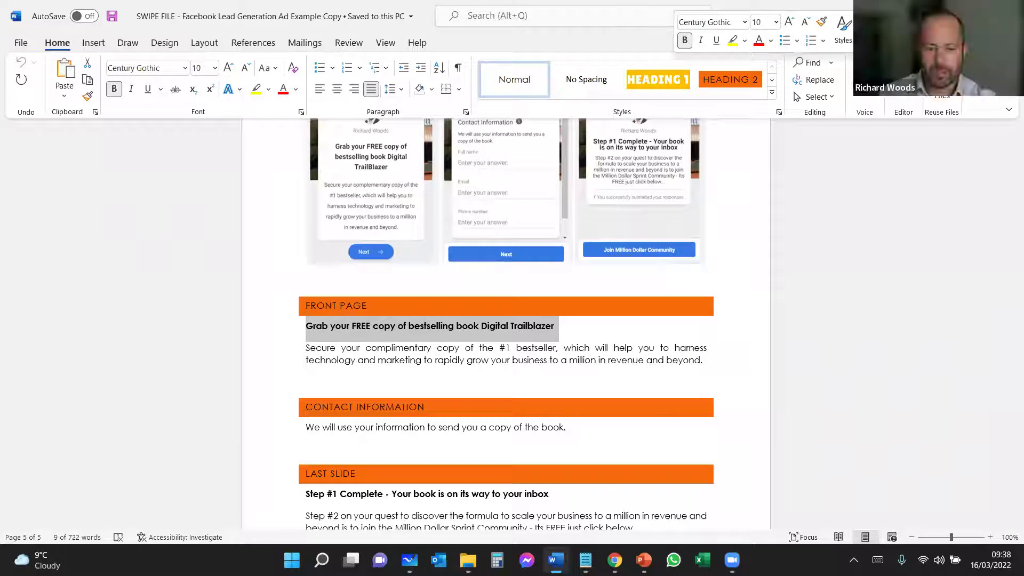
key(alt+Tab)
click(341, 328)
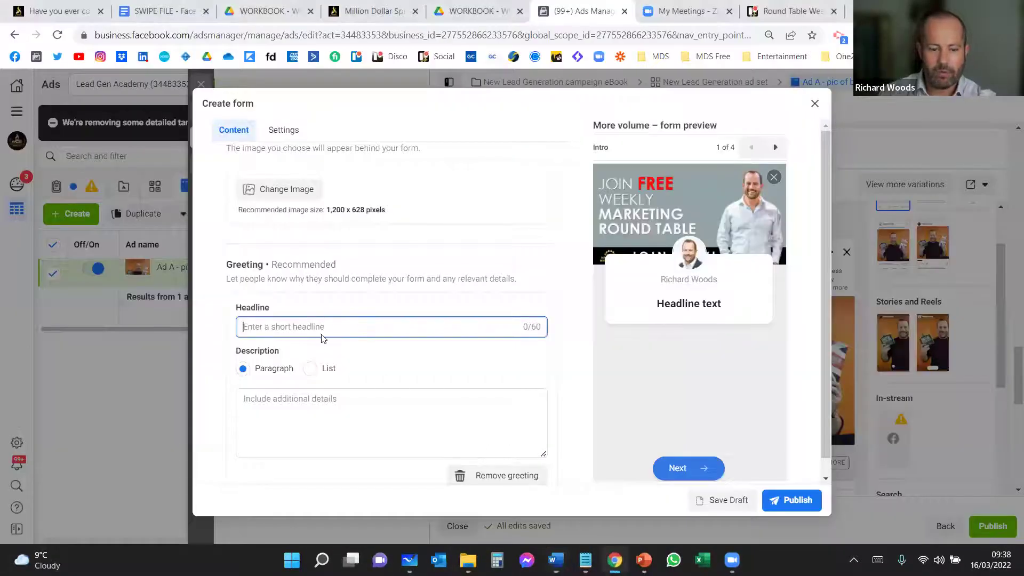
- Paste the Digital Trailblazer headline and the swipe file's description paragraph into the greeting
key(ctrl+v)
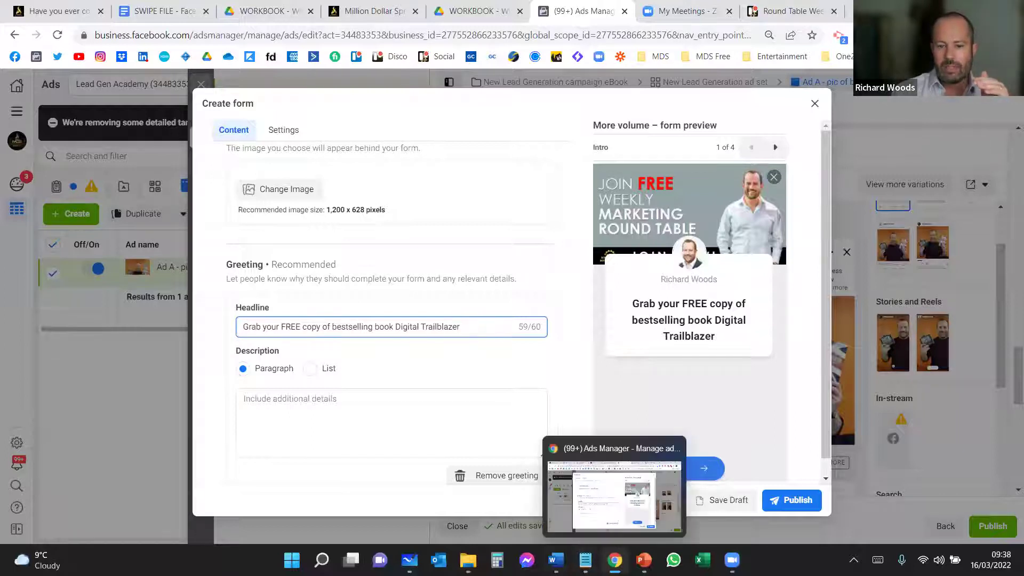
mouse_move(554, 560)
click(537, 467)
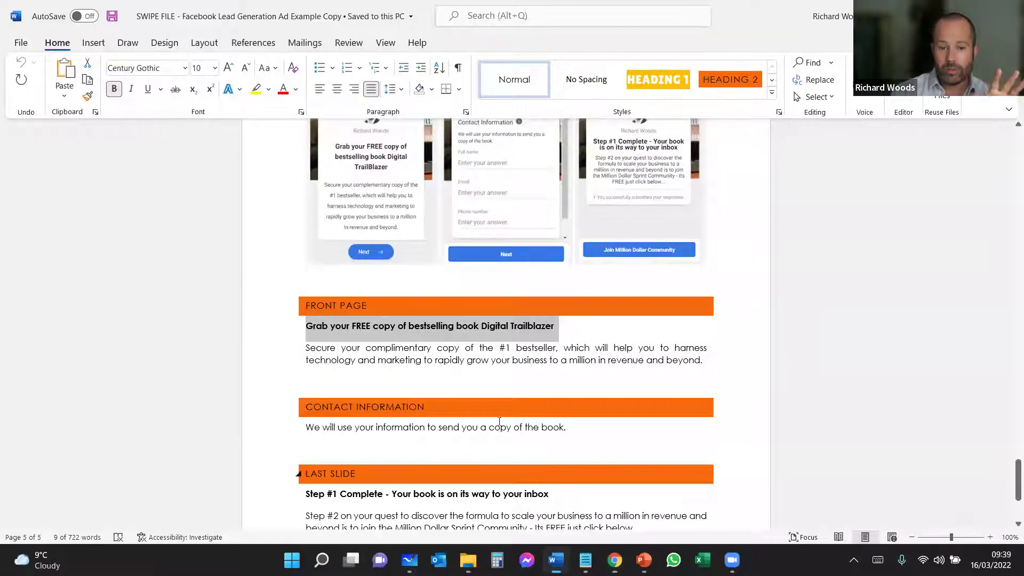
click(402, 349)
drag(302, 354, 749, 372)
key(ctrl+c)
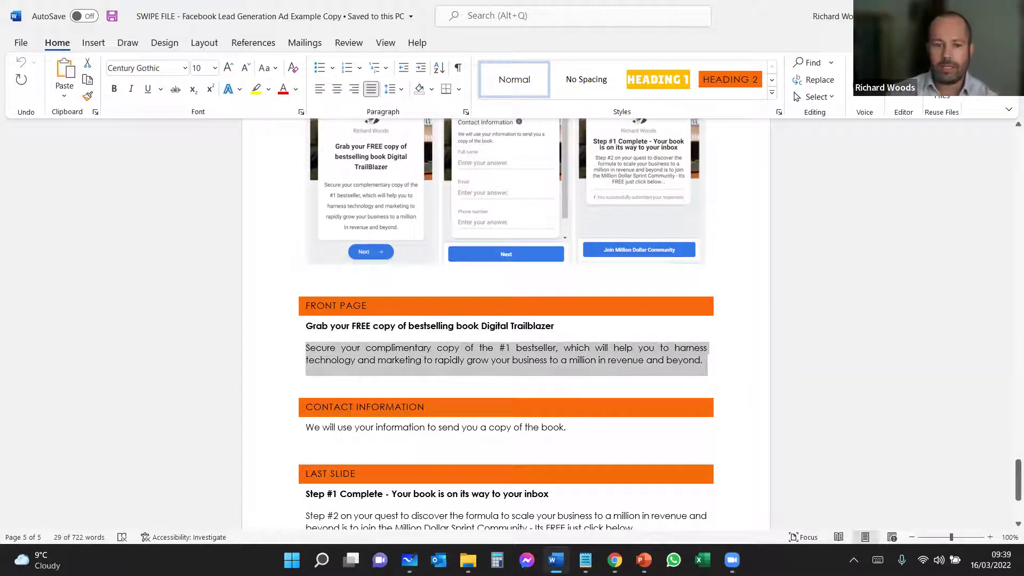
key(alt+Tab)
key(ctrl+v)
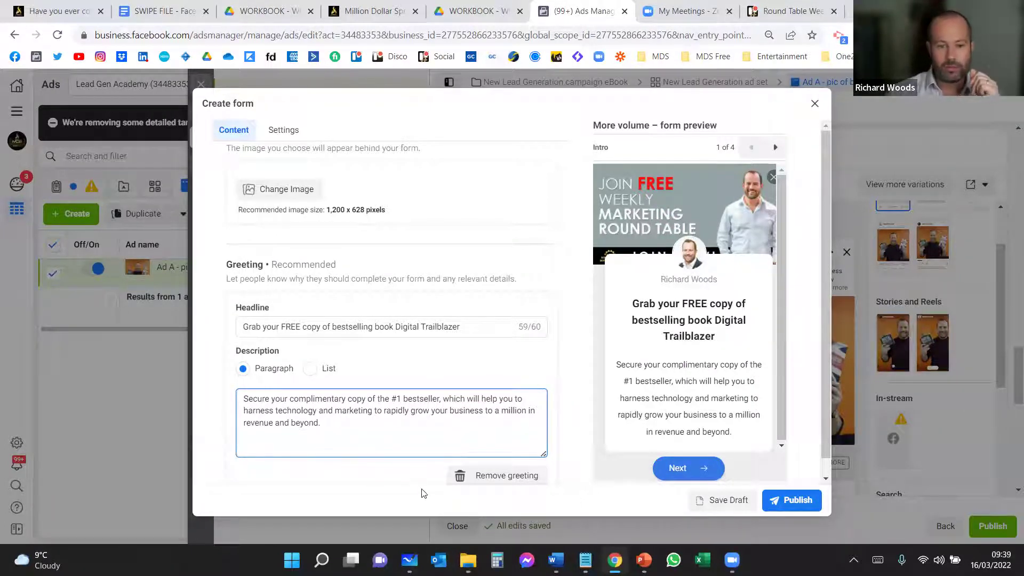
- Add a Phone number contact question alongside the Email and Full name questions
scroll(533, 408, down, 2)
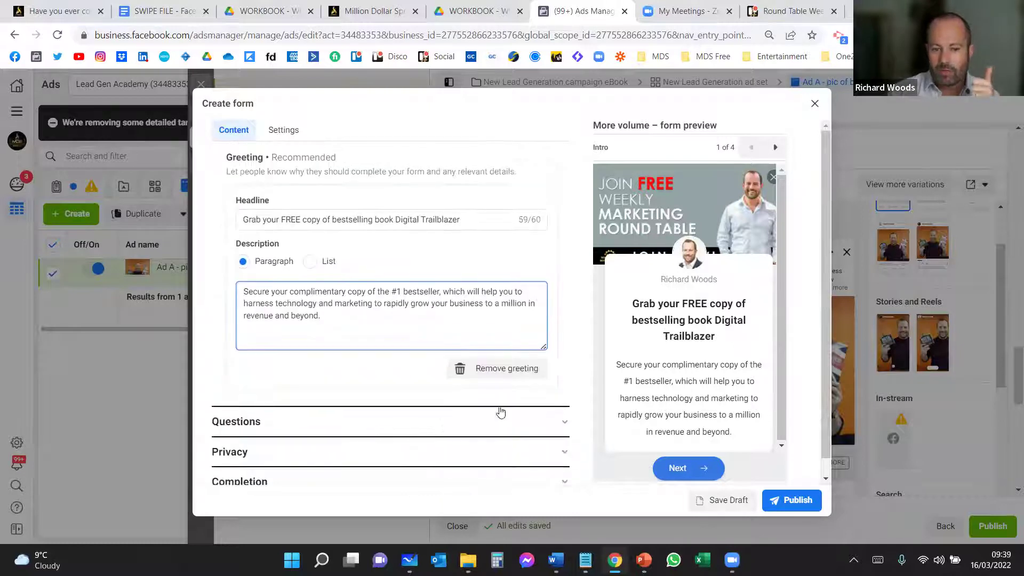
click(538, 427)
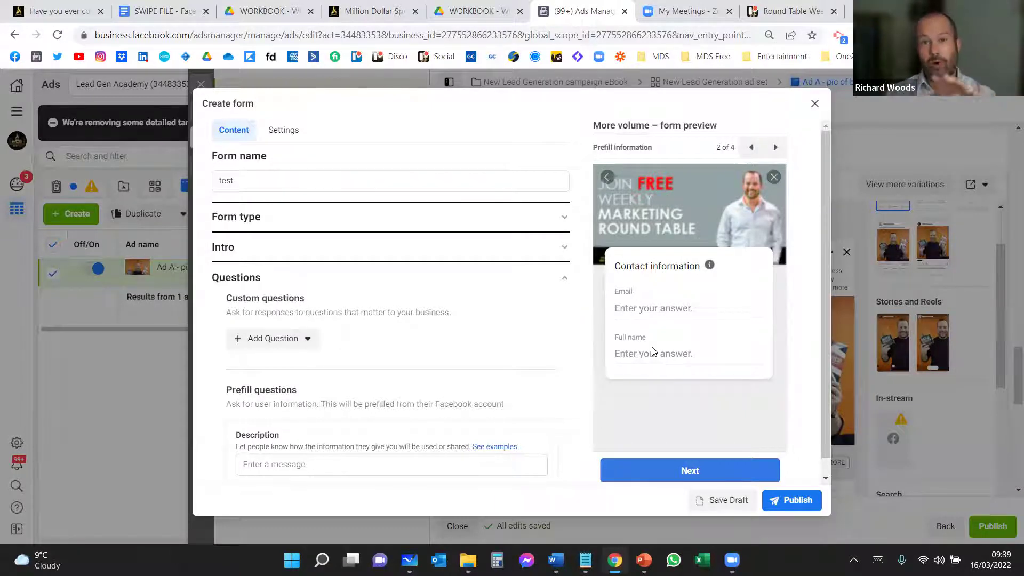
scroll(386, 338, down, 1)
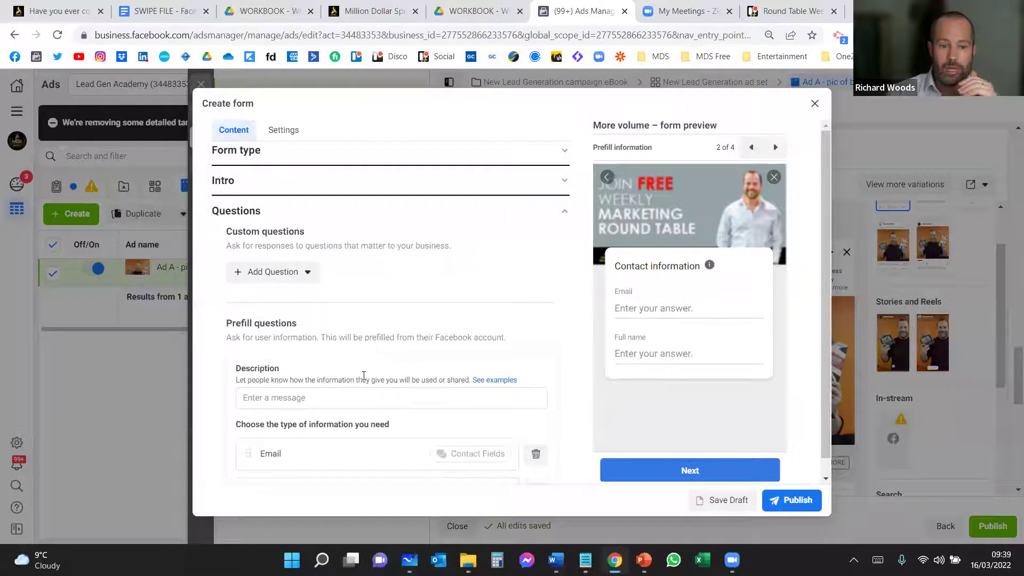
scroll(357, 370, down, 1)
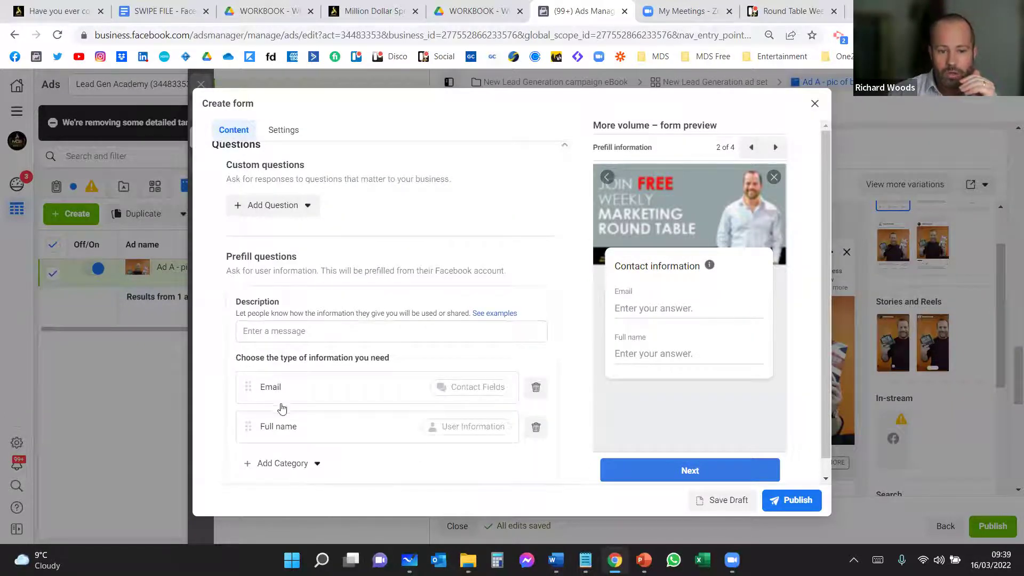
scroll(266, 408, down, 1)
click(257, 397)
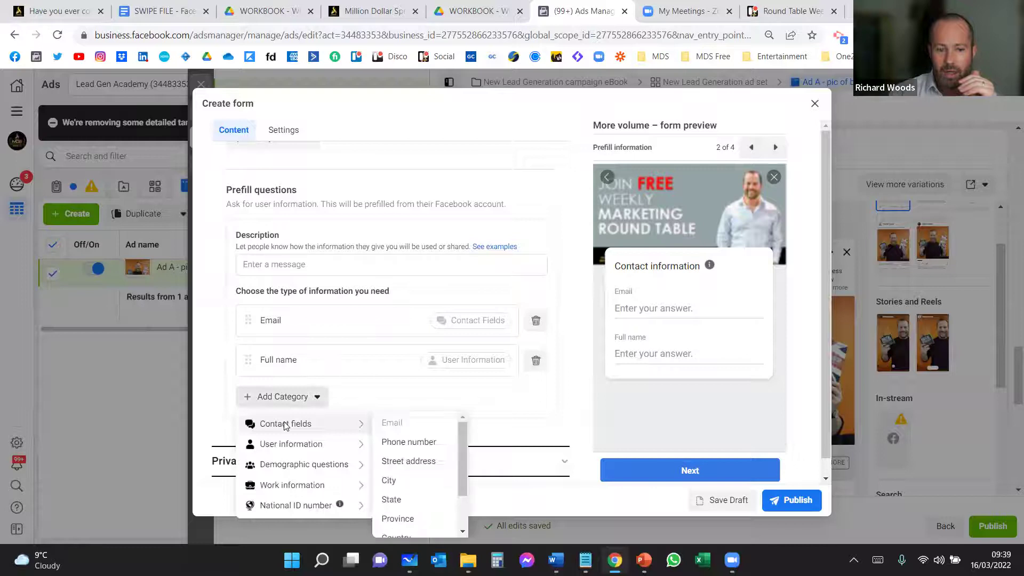
mouse_move(361, 425)
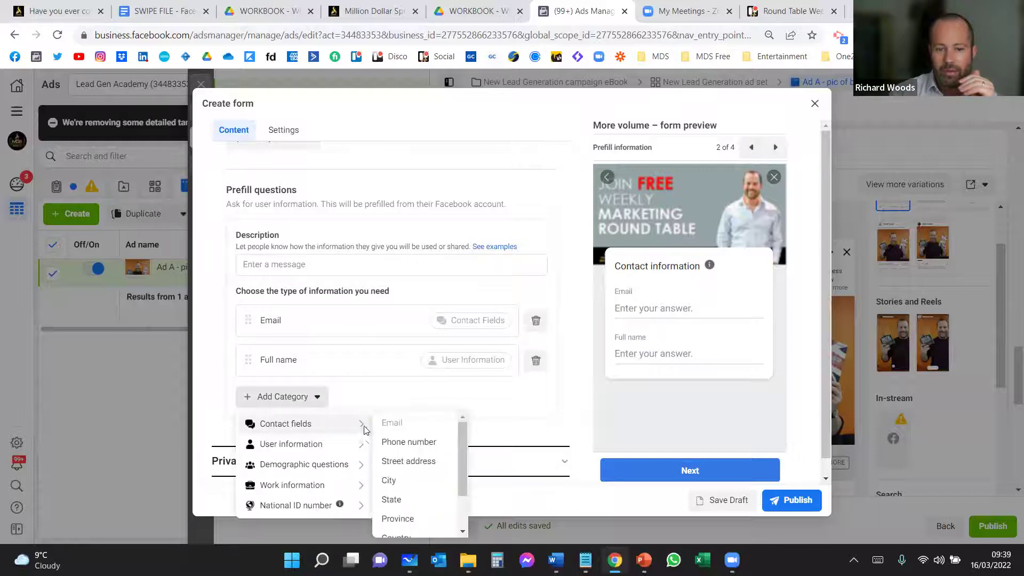
click(406, 443)
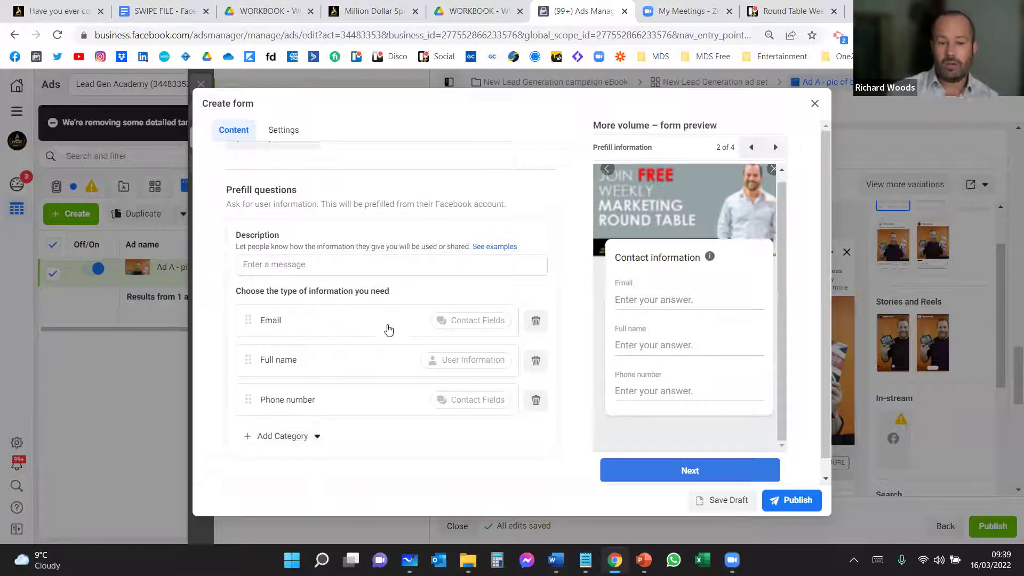
scroll(424, 370, down, 3)
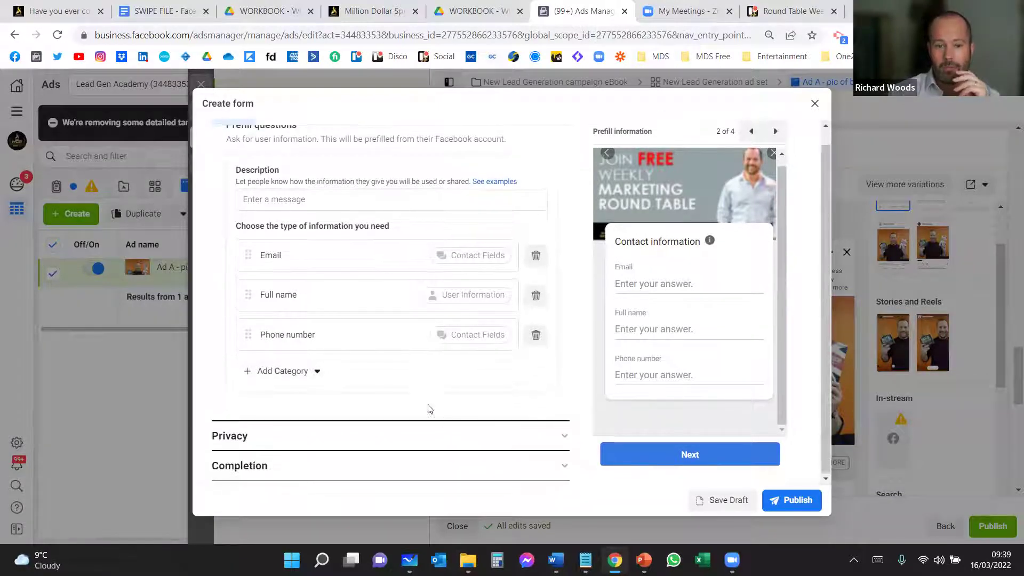
- Expand the Privacy section and focus the empty privacy policy Link field
click(488, 435)
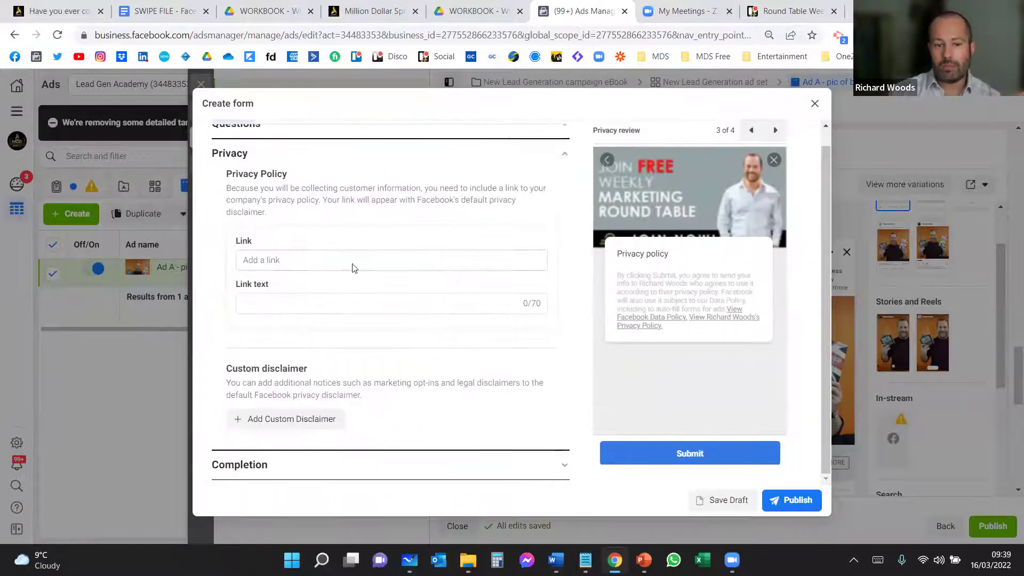
click(313, 260)
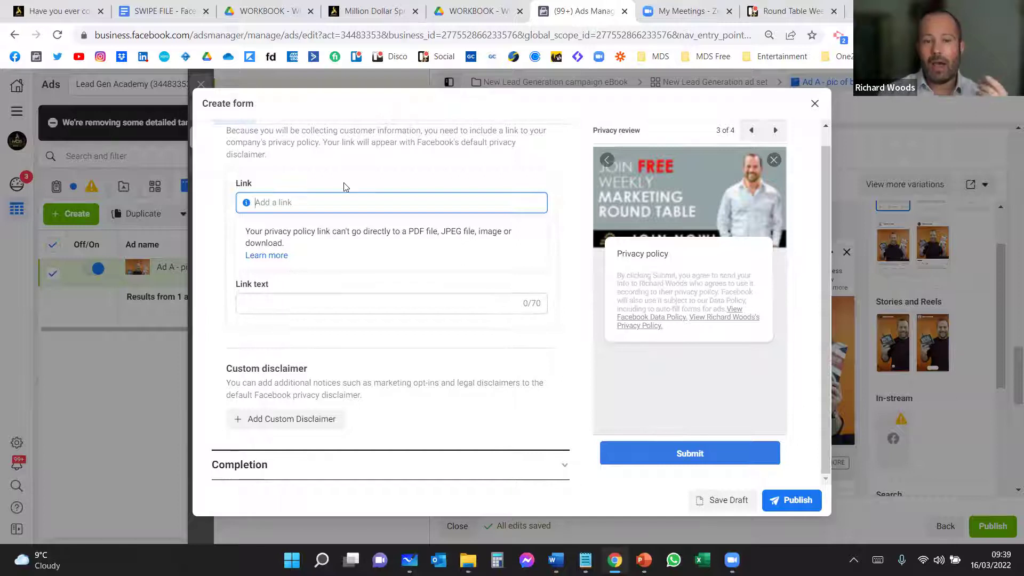
- Copy the Million Dollar Sprint Privacy Policy page URL and return to the form
click(368, 12)
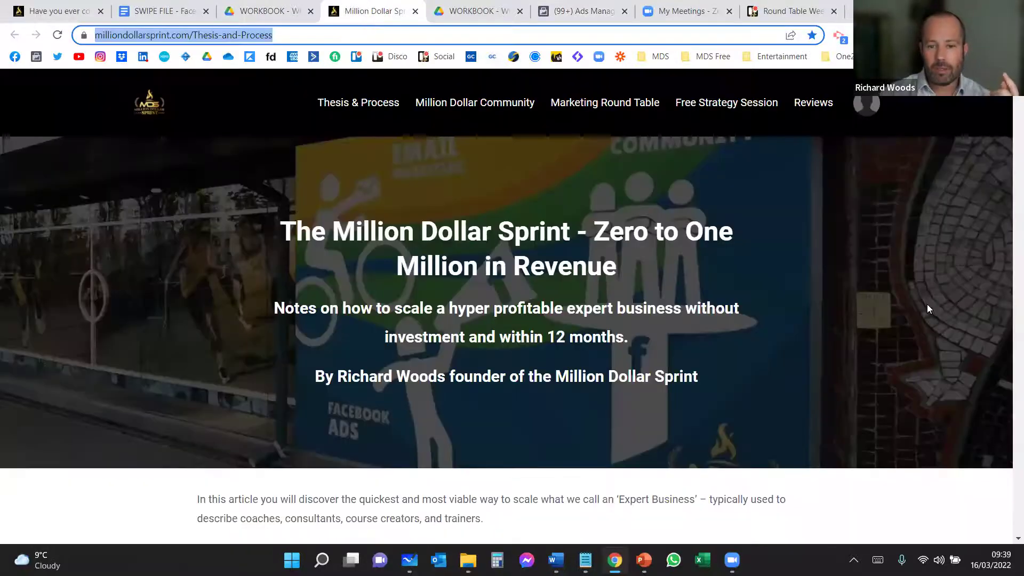
drag(1010, 152, 1012, 530)
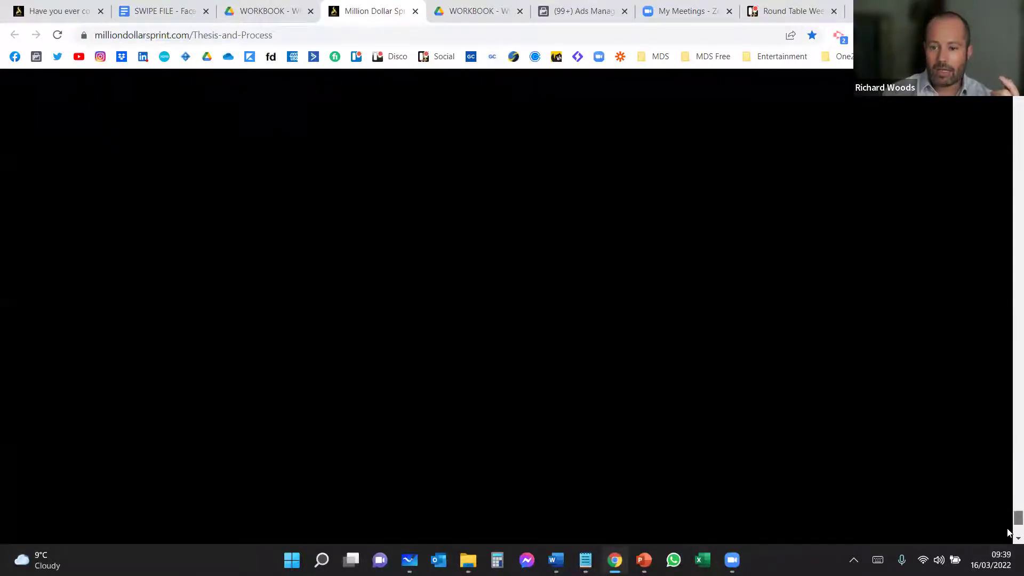
click(524, 512)
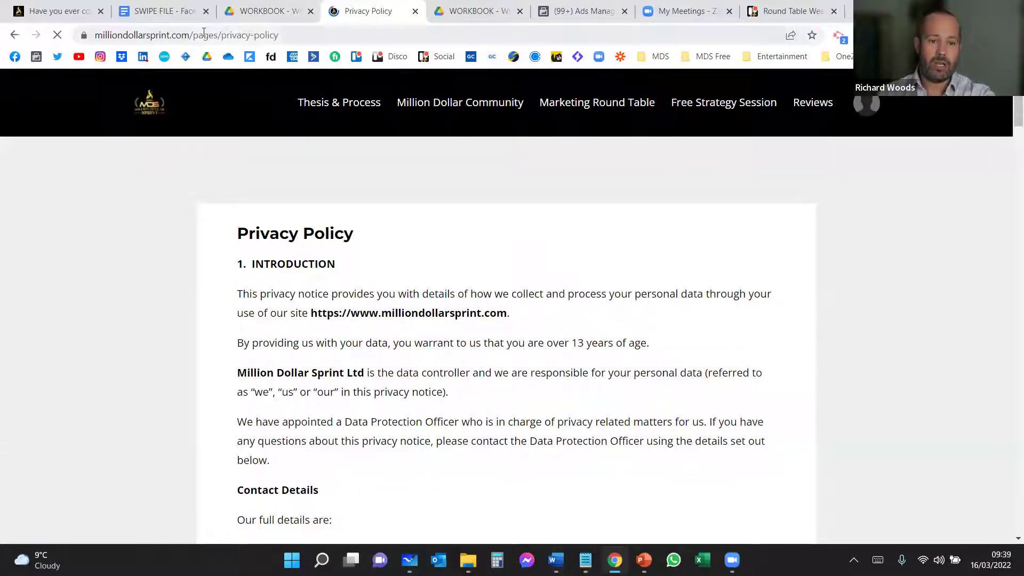
click(205, 35)
key(ctrl+c)
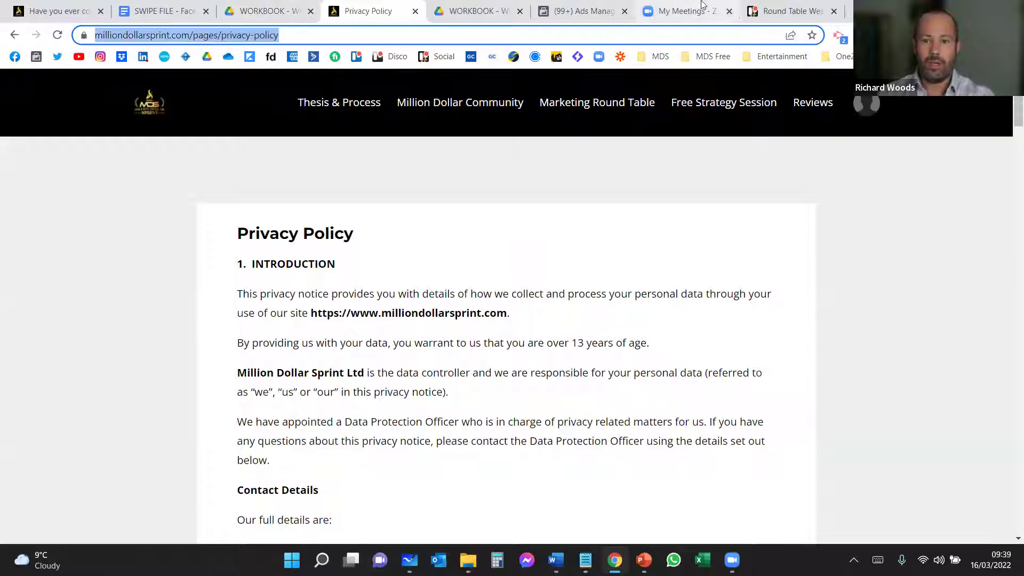
click(565, 16)
click(269, 303)
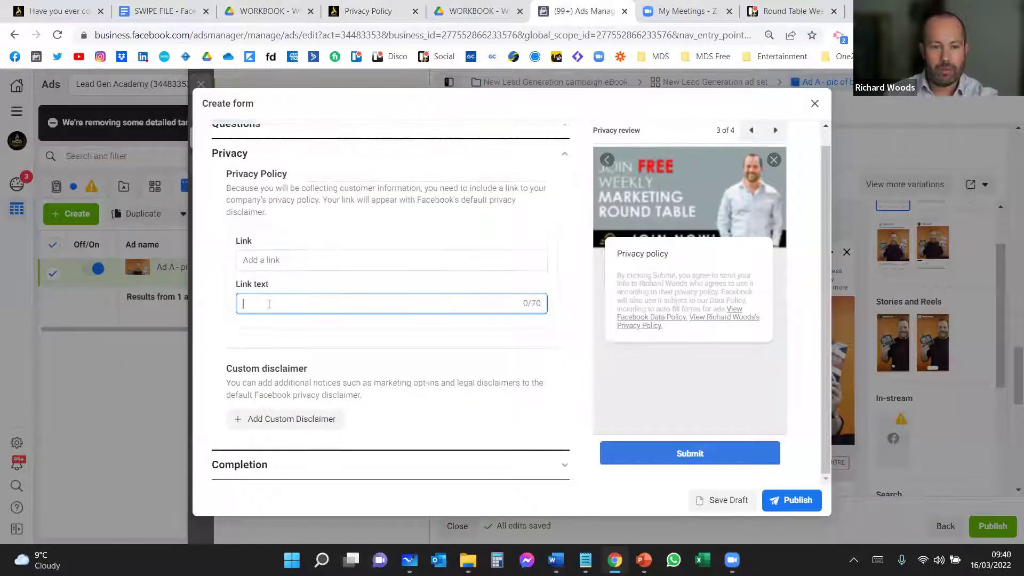
- Paste the privacy policy URL as the Link and start typing link text 'mds pr'
click(279, 259)
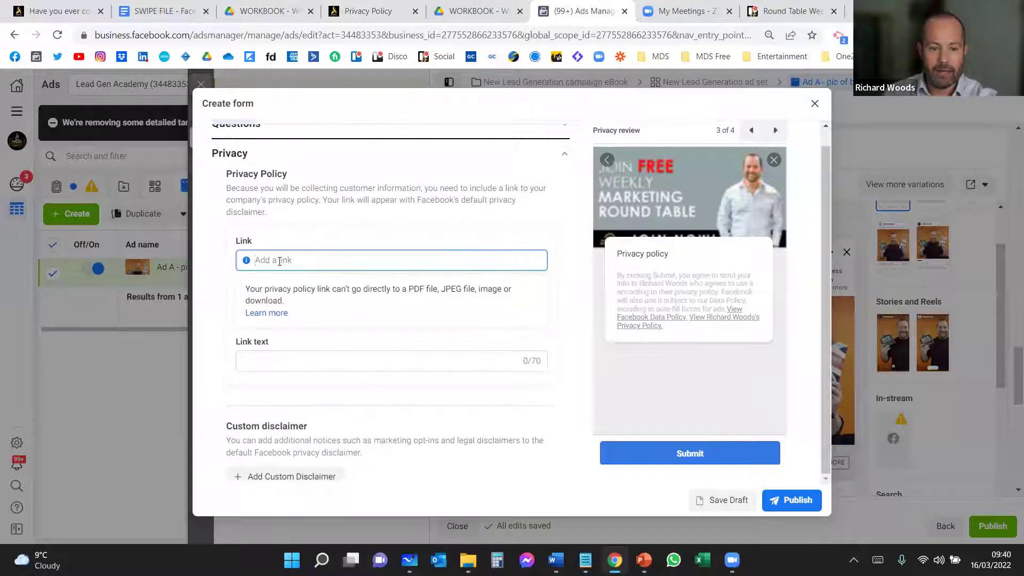
key(ctrl+v)
click(284, 358)
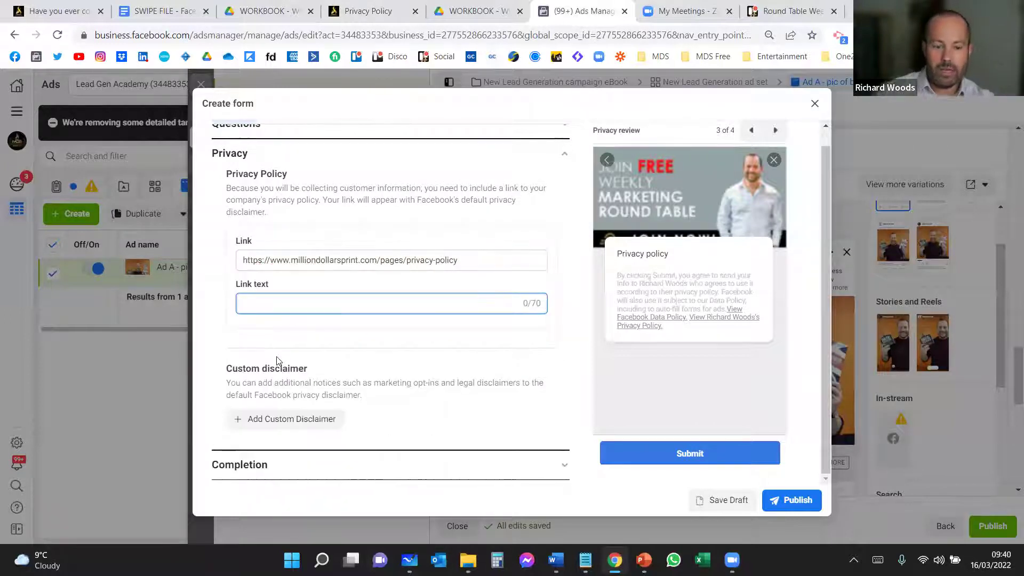
text(mds privicy)
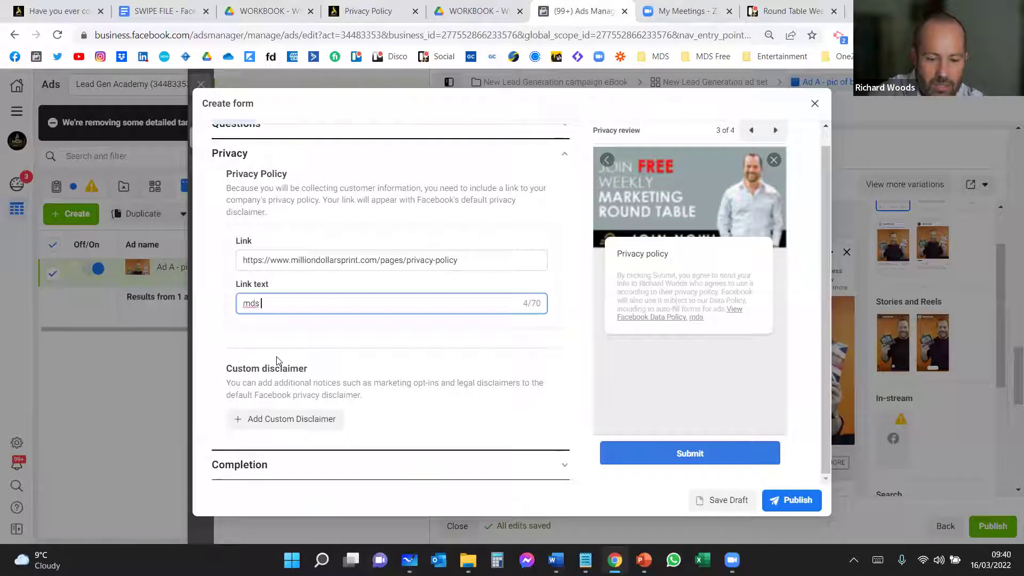
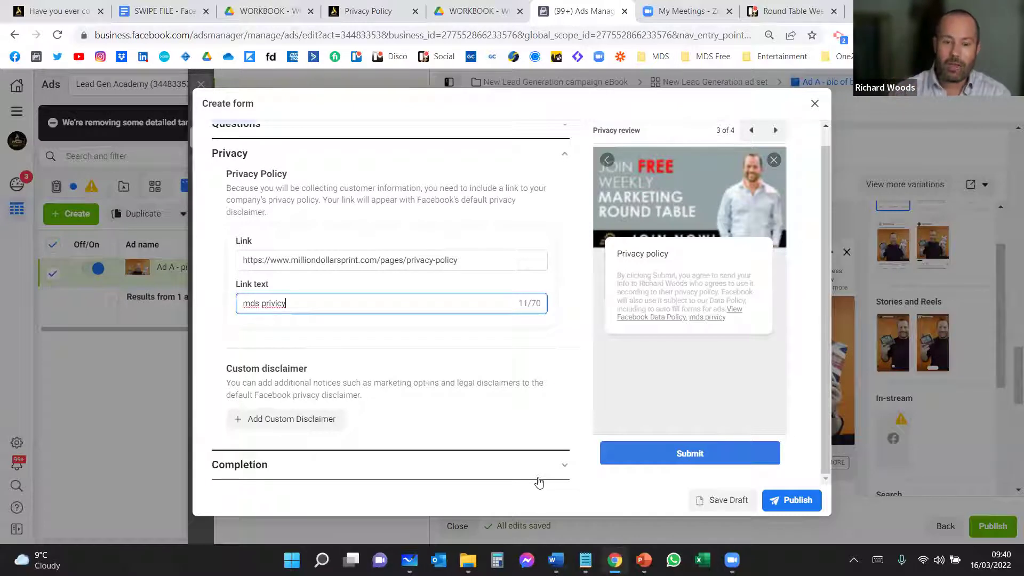
- Expand the form's Completion section to show the default 'Thanks, you're all set.' message
click(526, 469)
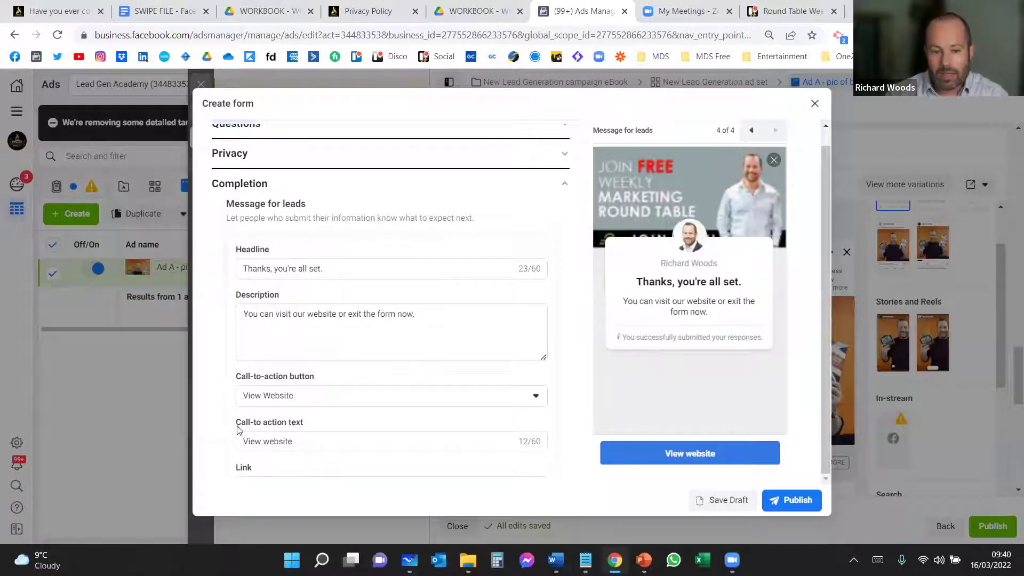
drag(217, 187, 285, 185)
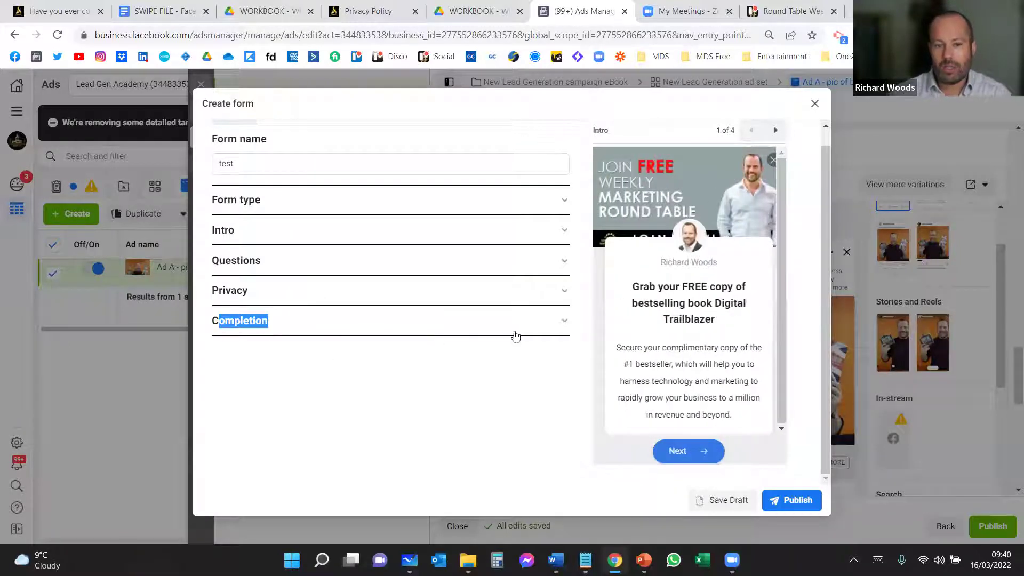
click(519, 331)
click(519, 330)
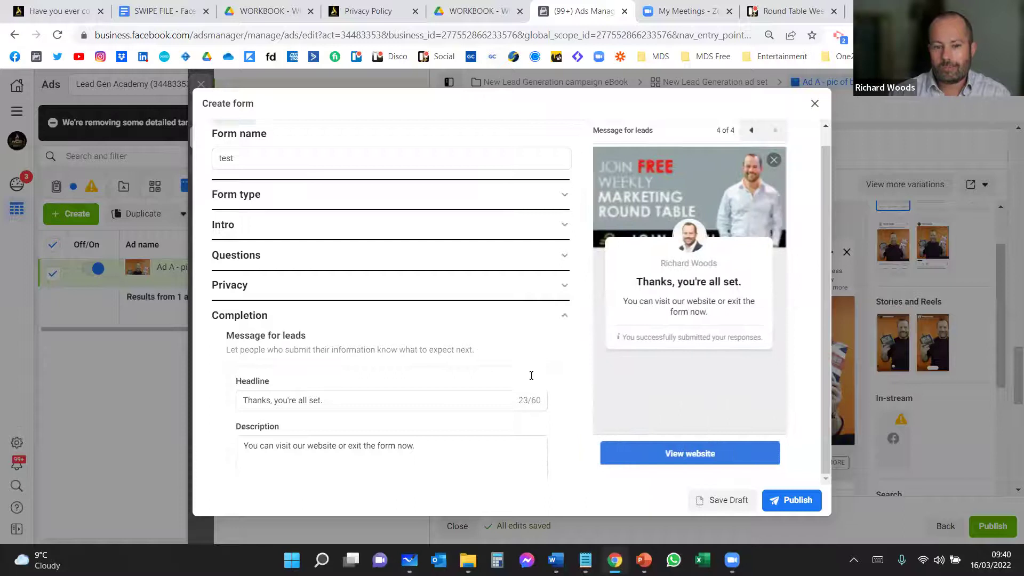
scroll(531, 380, down, 3)
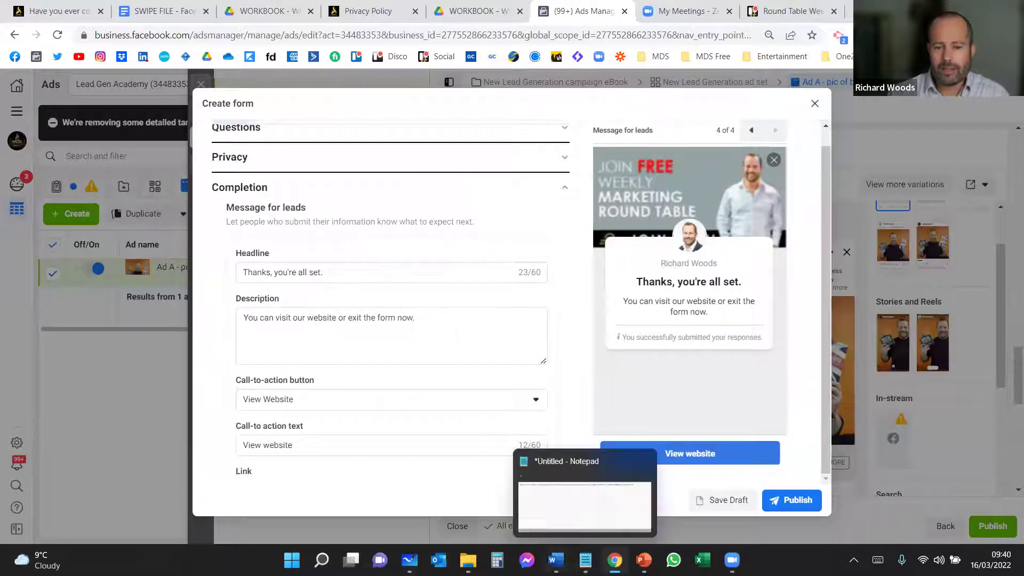
- Paste the swipe file's 'Step #1 Complete' line over the completion headline
key(alt+Tab)
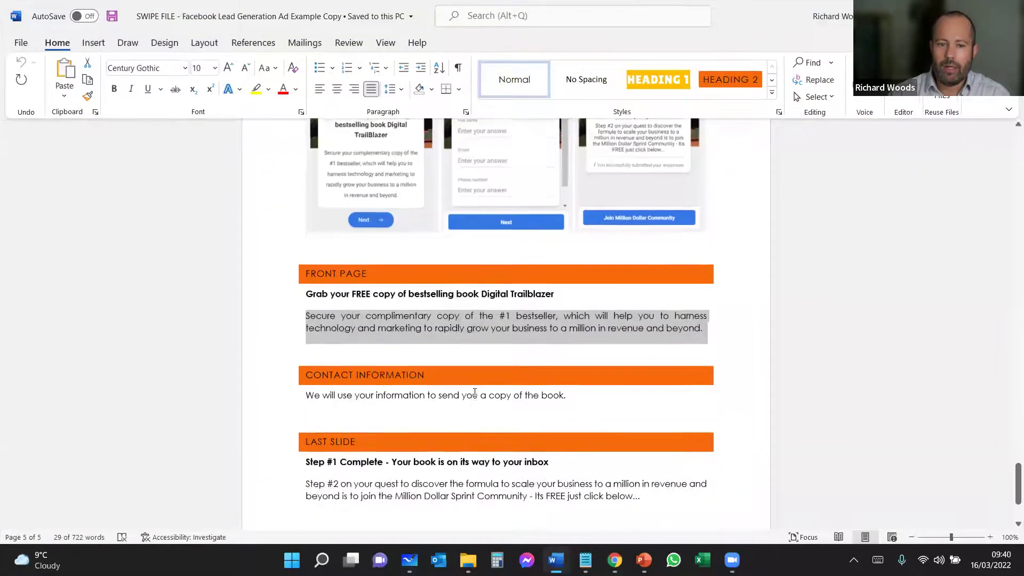
scroll(297, 389, down, 2)
drag(308, 399, 549, 409)
key(ctrl+c)
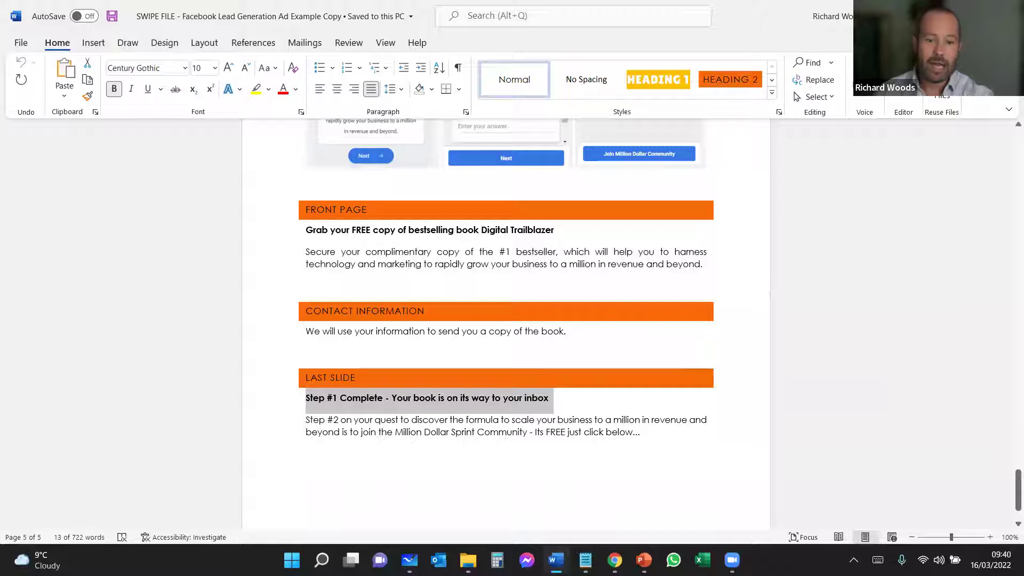
key(alt+Tab)
key(ctrl+a)
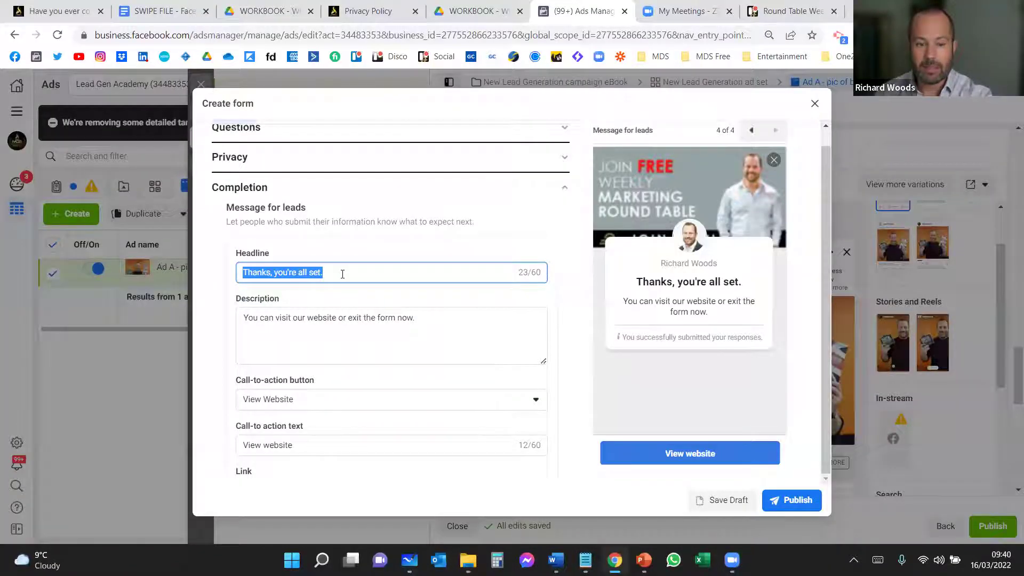
key(ctrl+v)
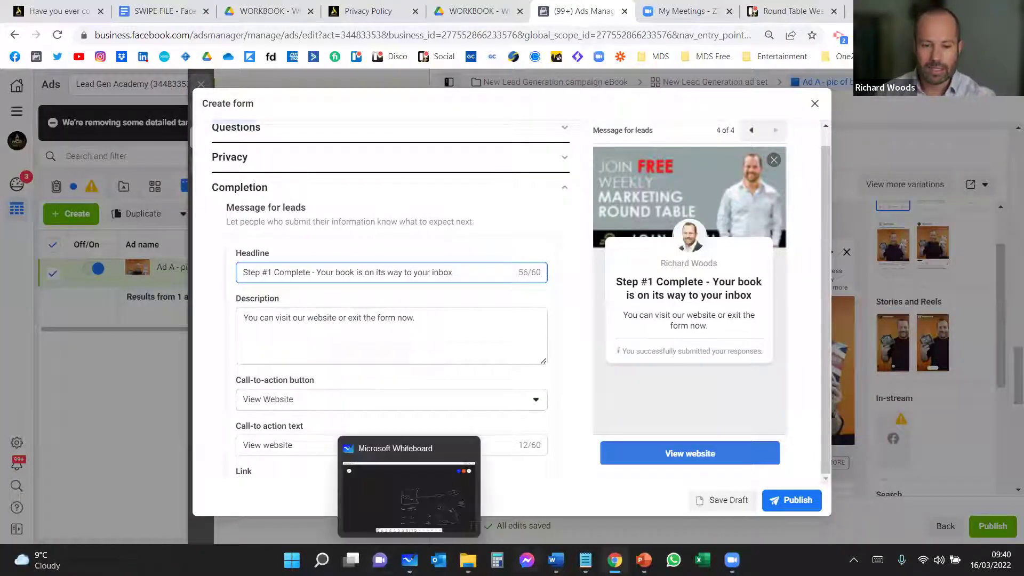
- Copy the Step #2 paragraph from the swipe file and select the form's description text
click(555, 560)
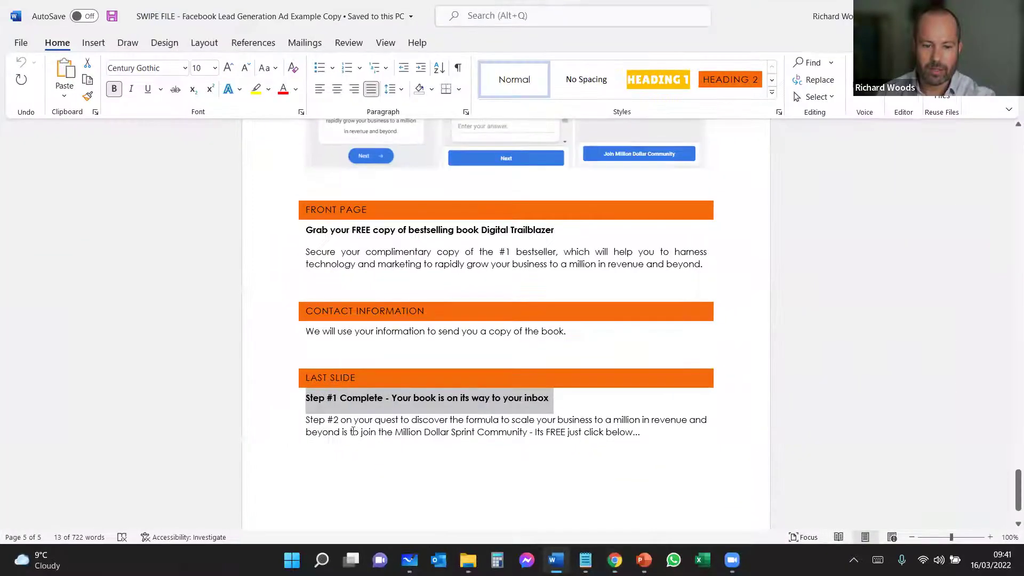
click(311, 421)
triple_click(358, 421)
key(ctrl+c)
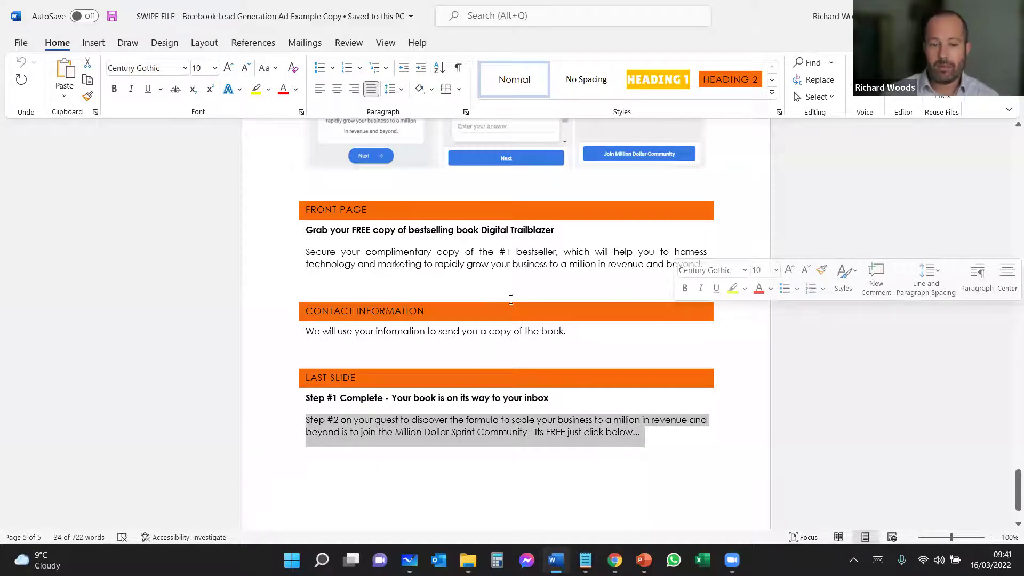
key(alt+Tab)
key(ctrl+a)
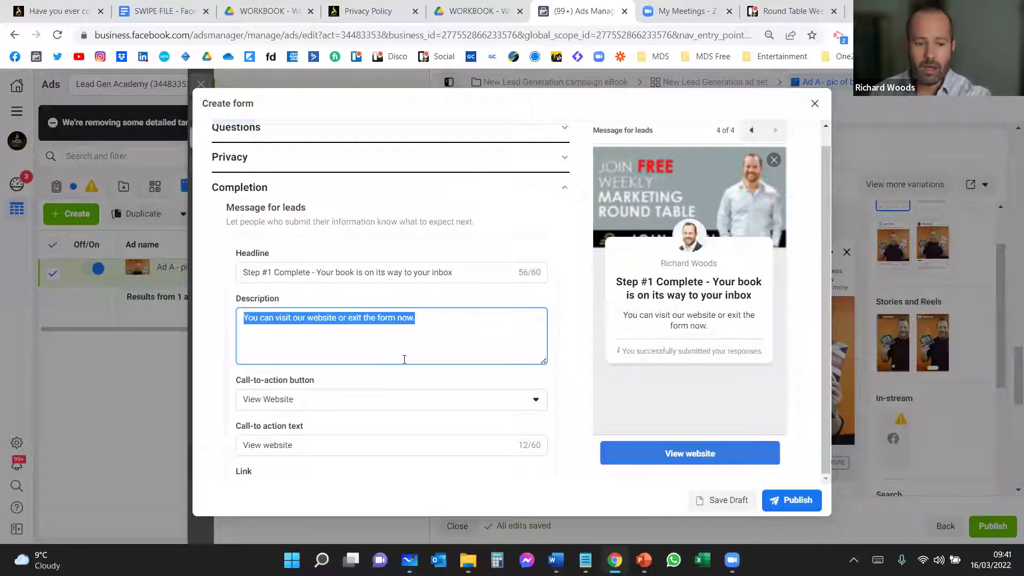
- Paste the Step #2 paragraph as the description, keeping View Website as the call to action
key(ctrl+v)
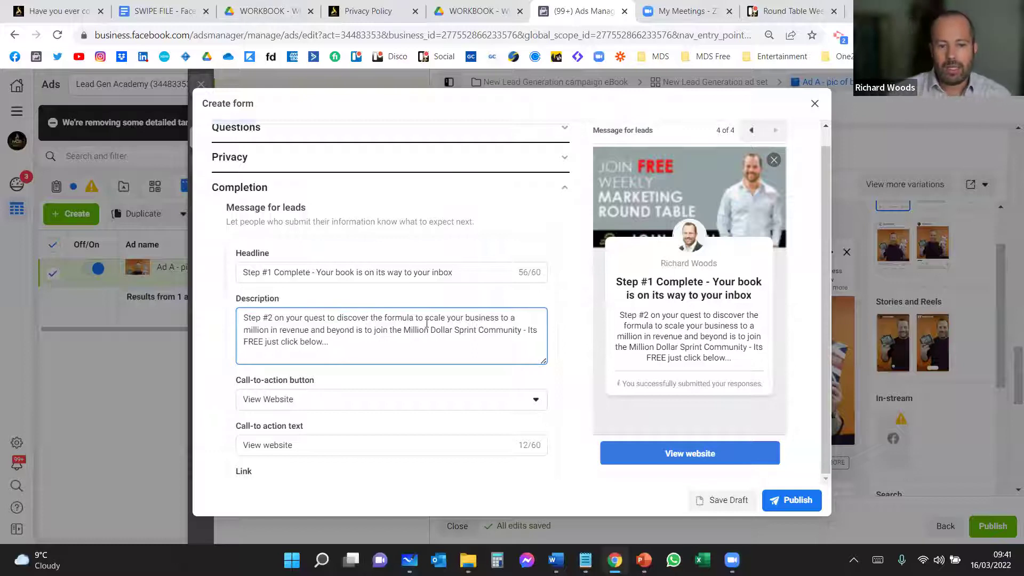
drag(405, 331, 532, 331)
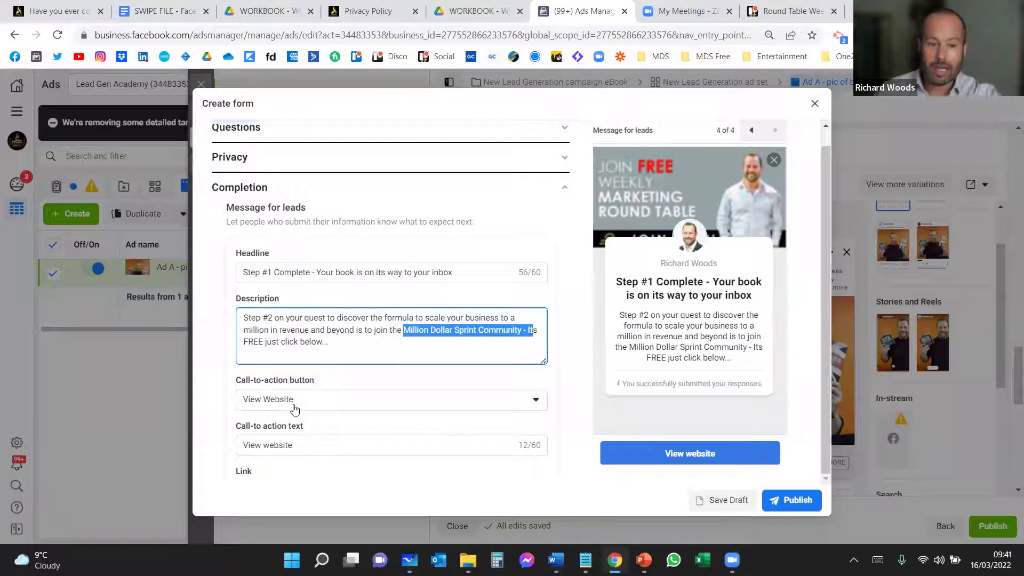
click(405, 407)
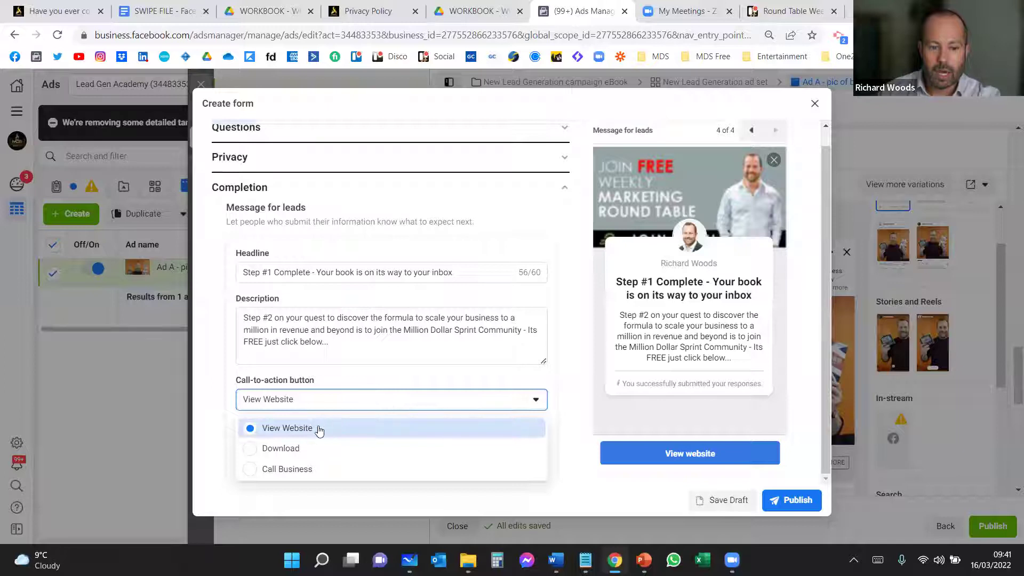
click(214, 404)
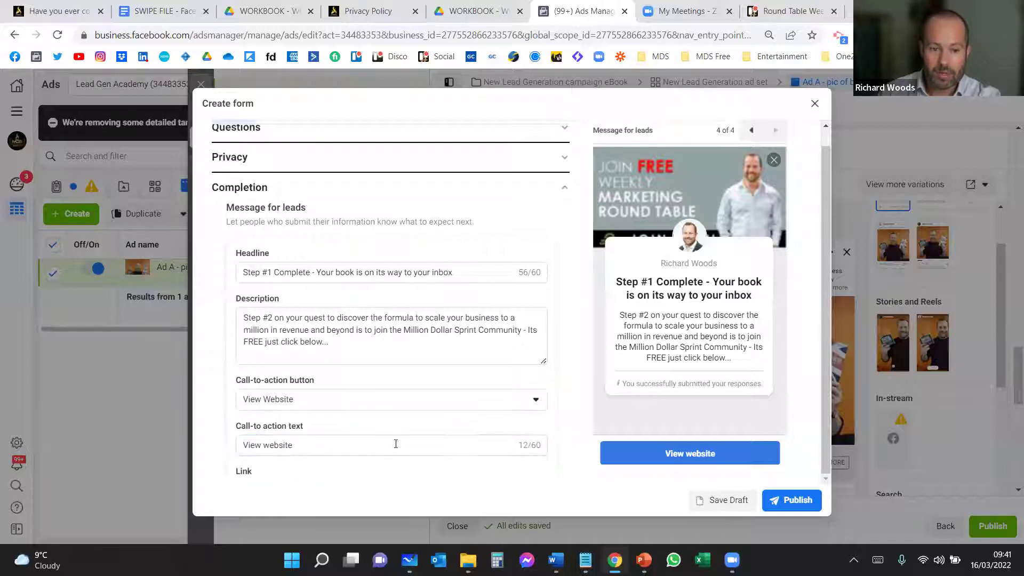
- Enter placeholder link 'urlnbvmgfk.jgb' and change the button text to 'Step 2 join group'
scroll(408, 434, down, 1)
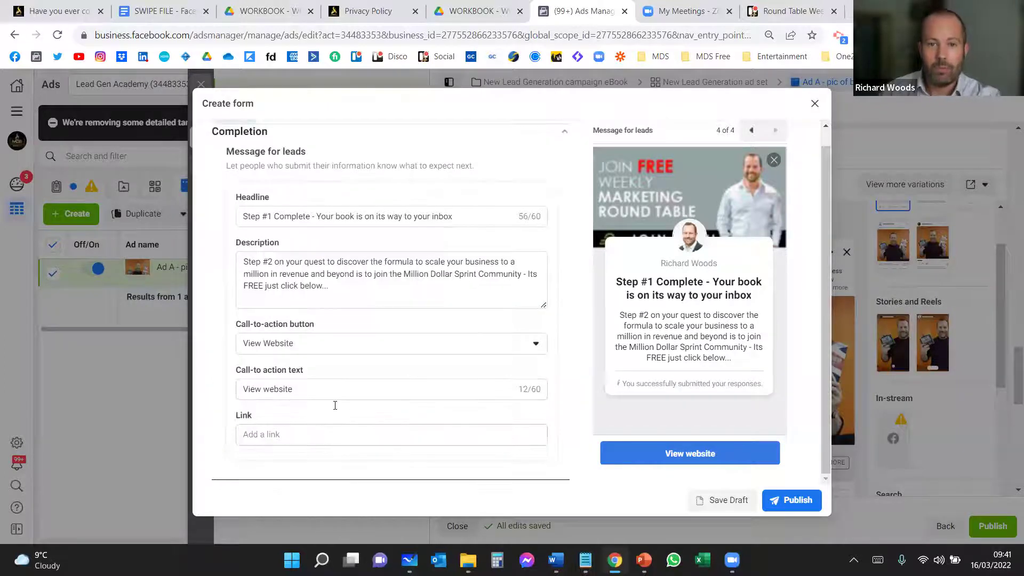
click(277, 436)
text(urlnbvmgfk.jgb)
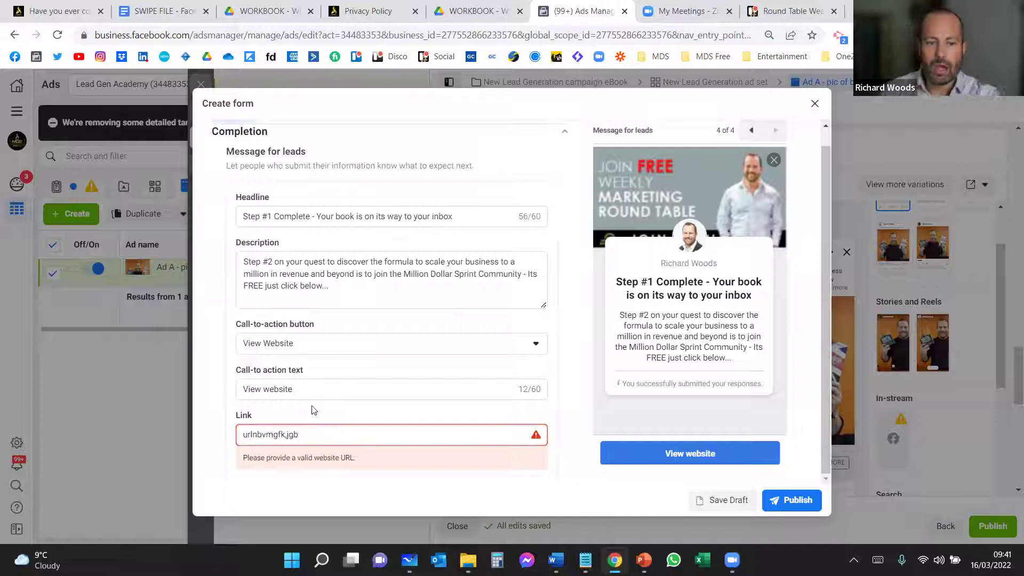
drag(325, 396, 224, 395)
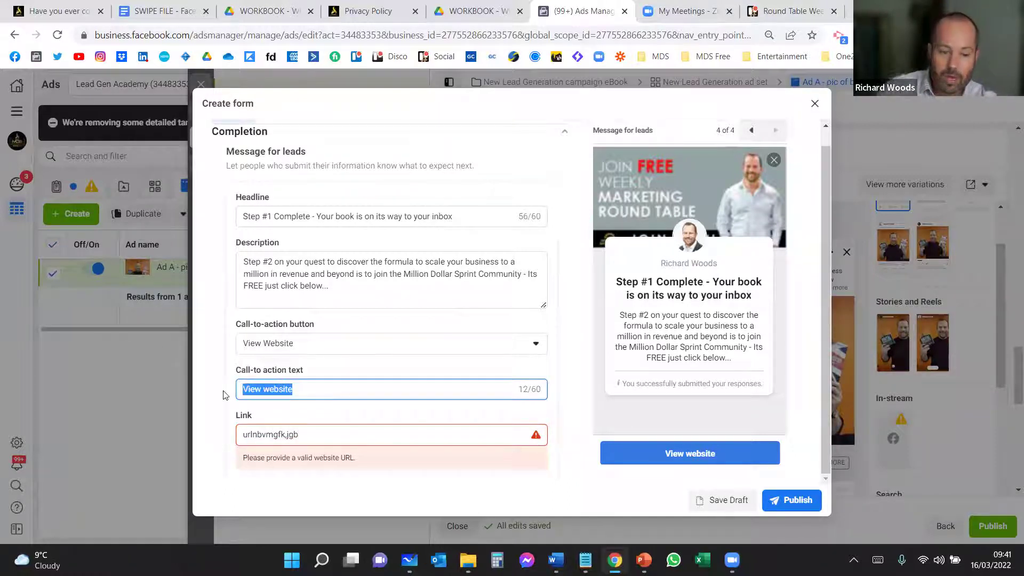
text(Ste)
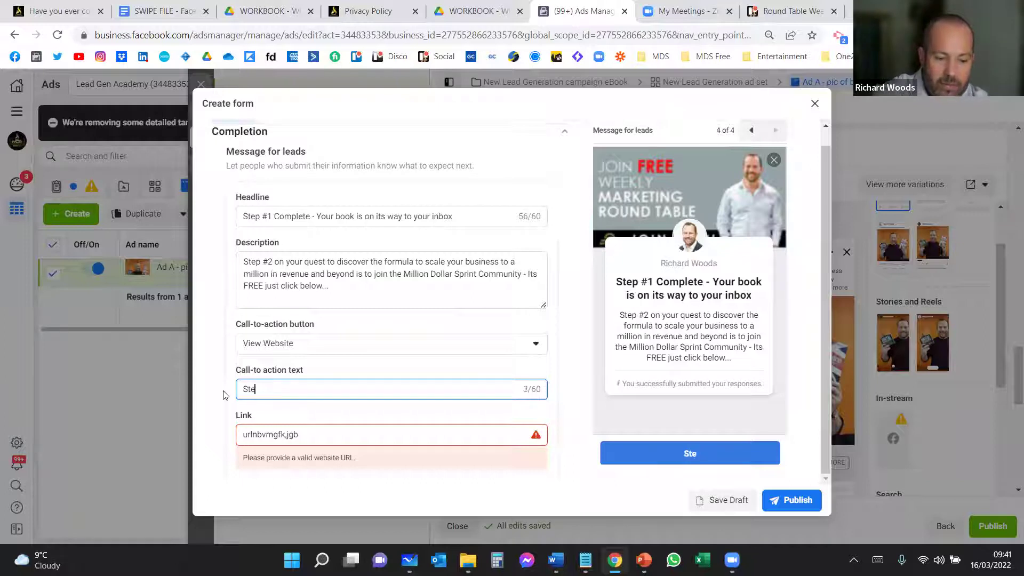
text(p 2 join group)
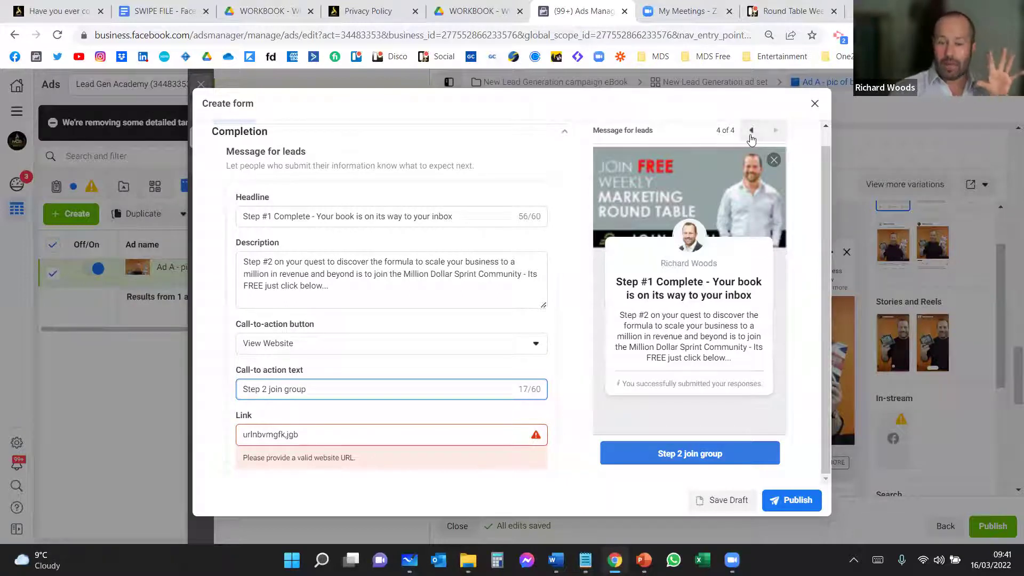
- Close the Create form dialog and confirm discarding the unfinished lead form
click(830, 111)
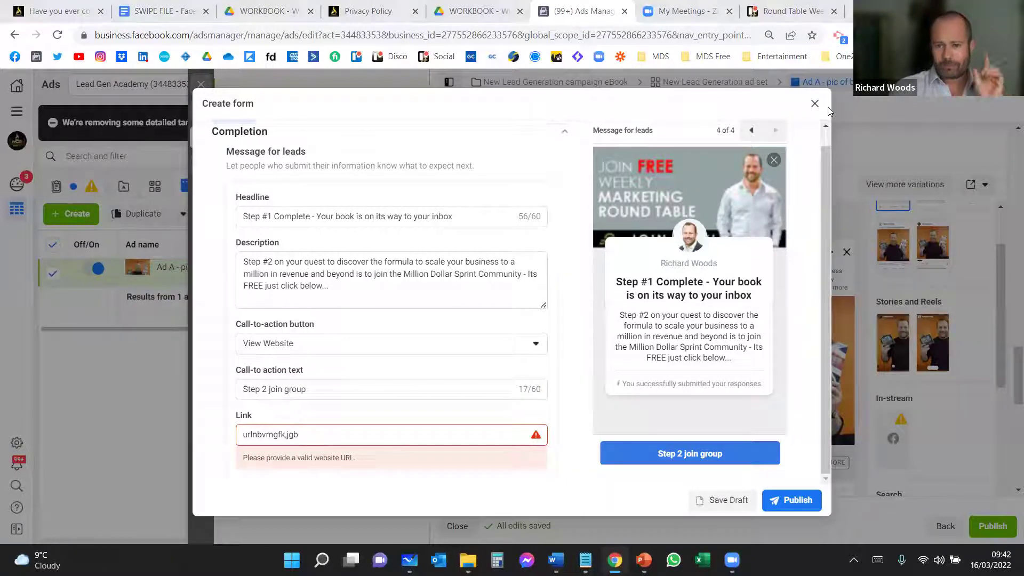
click(816, 104)
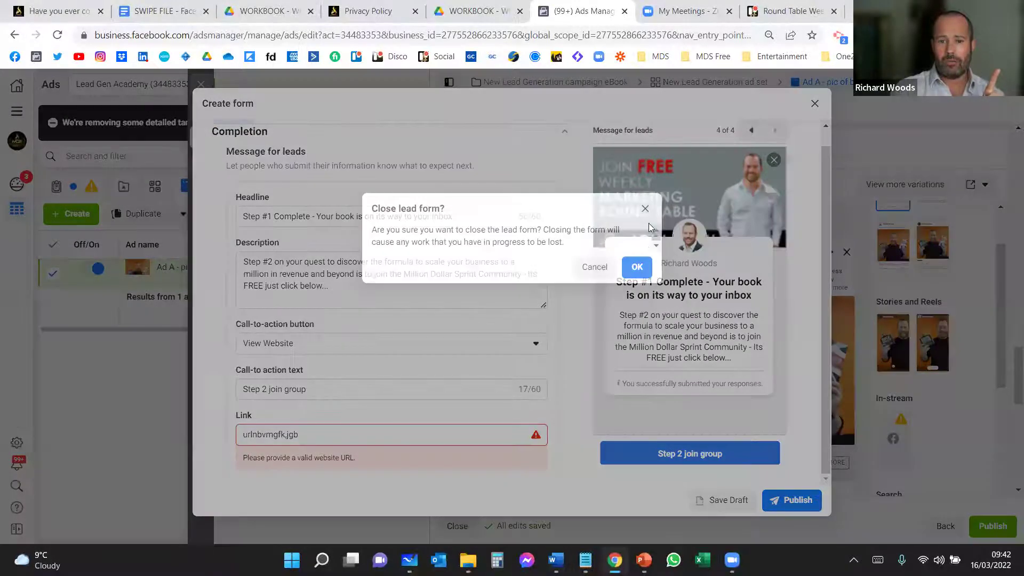
click(637, 268)
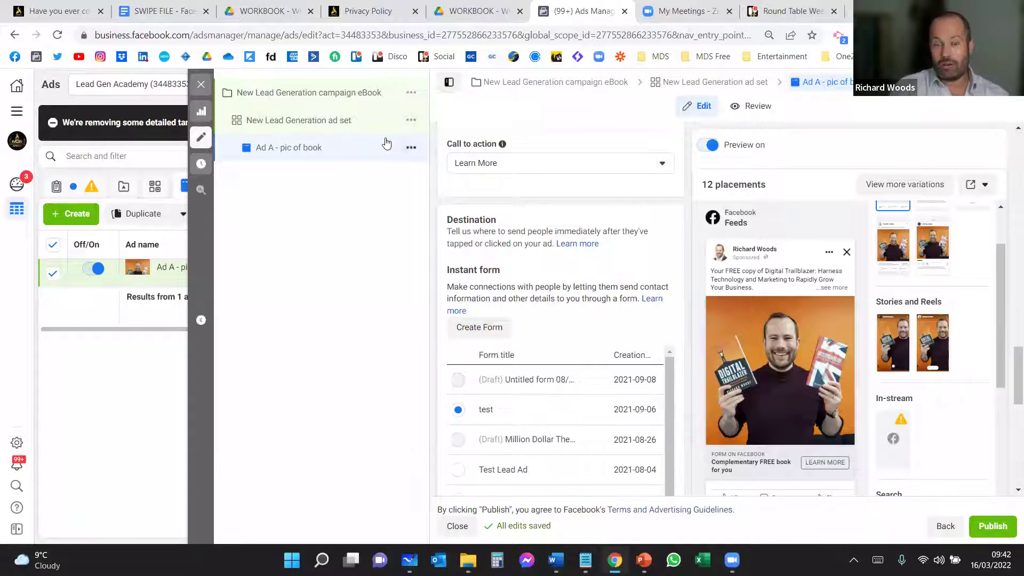
- Quickly duplicate Ad A within the ad set
click(411, 148)
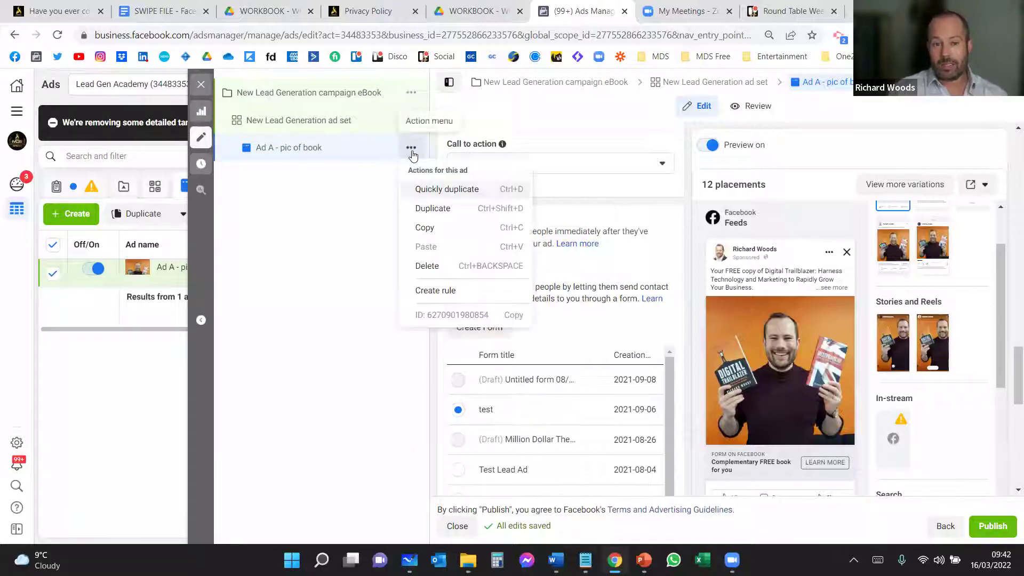
click(441, 191)
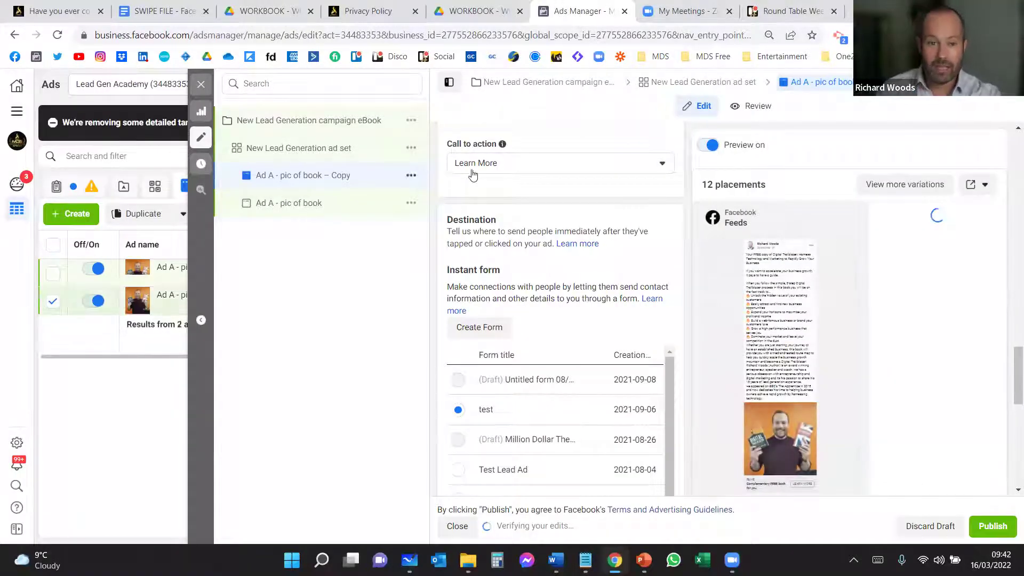
scroll(555, 235, up, 15)
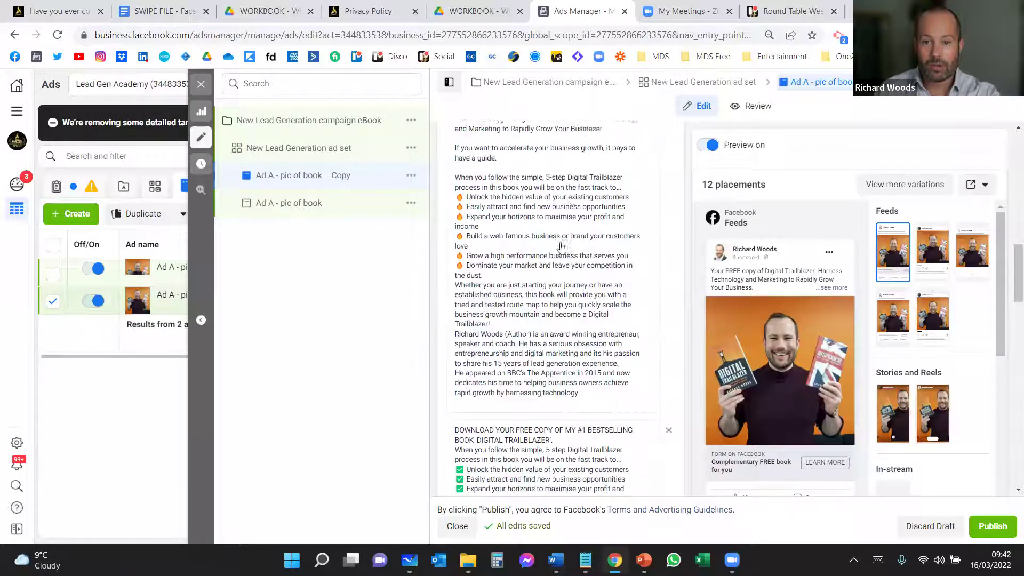
scroll(531, 179, up, 5)
- Rename the duplicated ad to 'Ad B - pic of xya'
click(476, 173)
key(BackSpace)
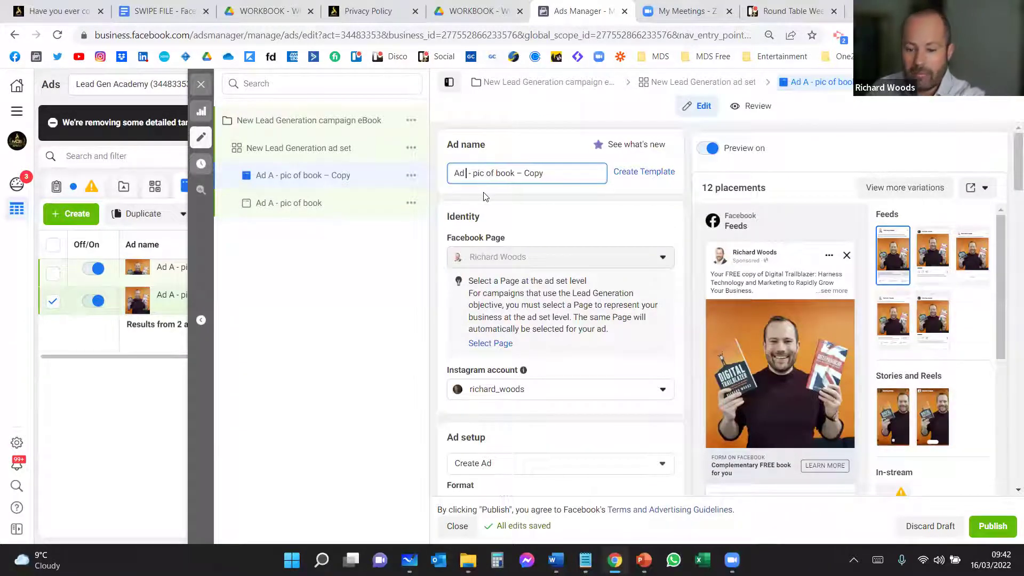
text(B)
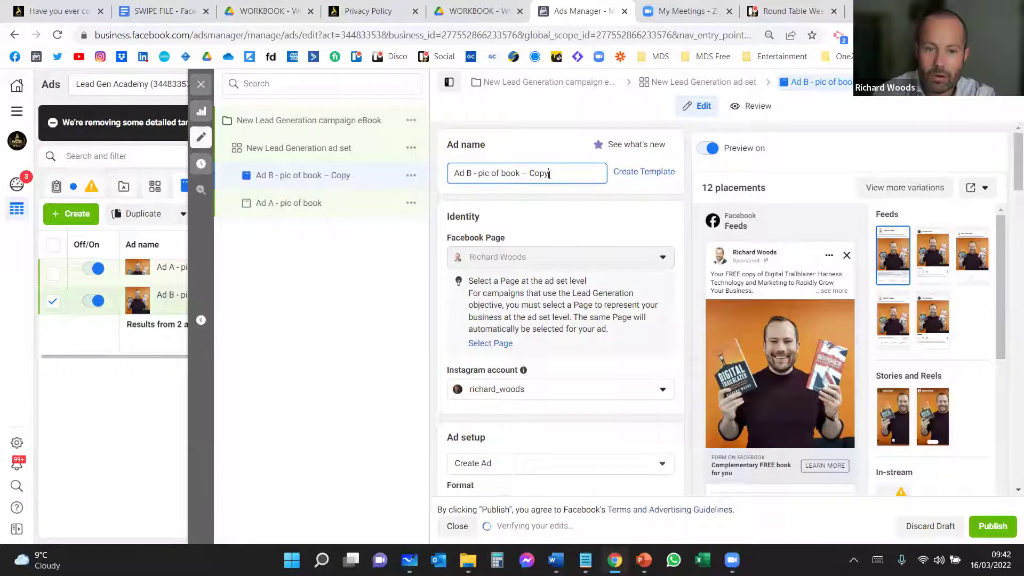
drag(561, 177, 502, 168)
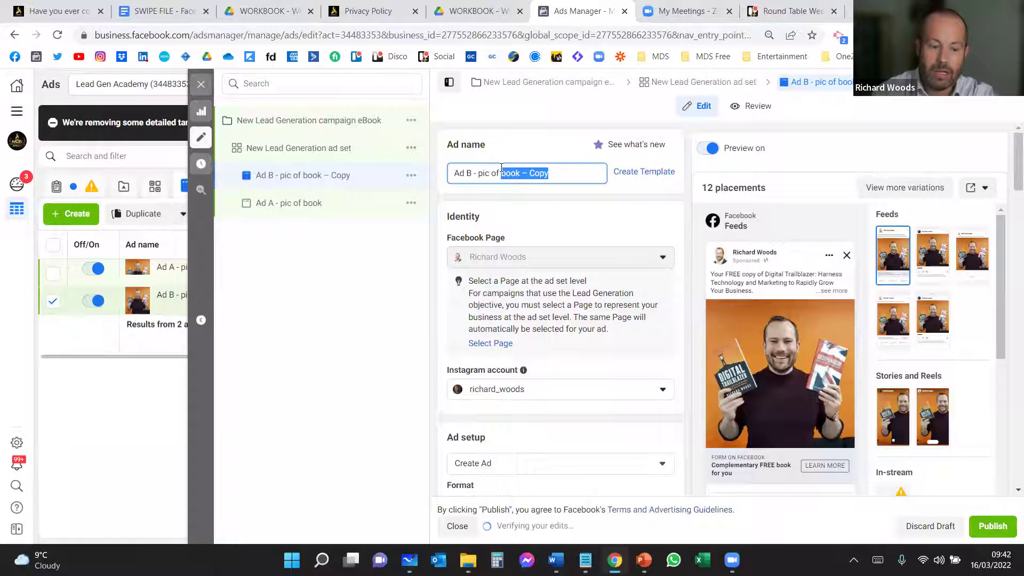
key(BackSpace)
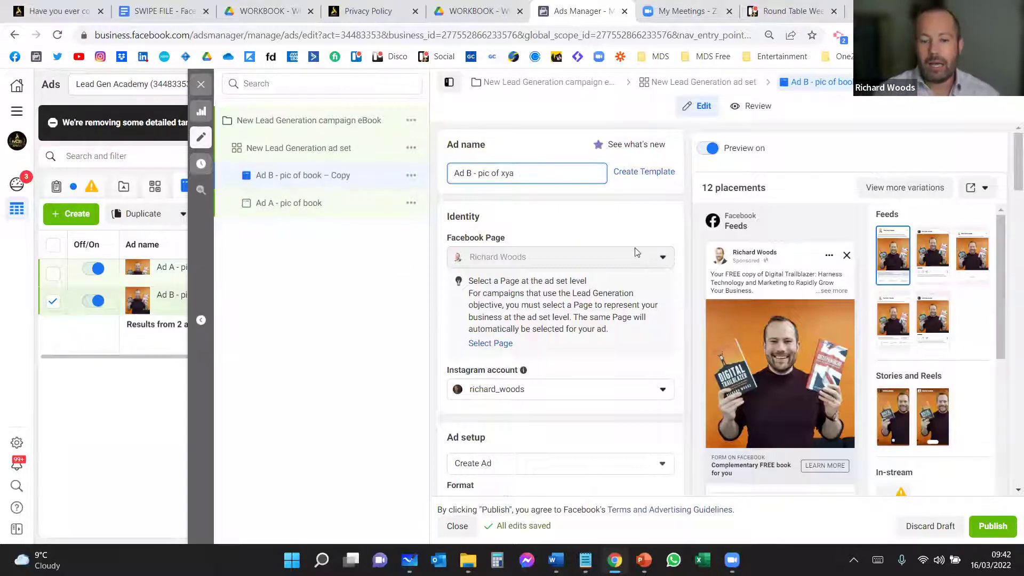
click(657, 216)
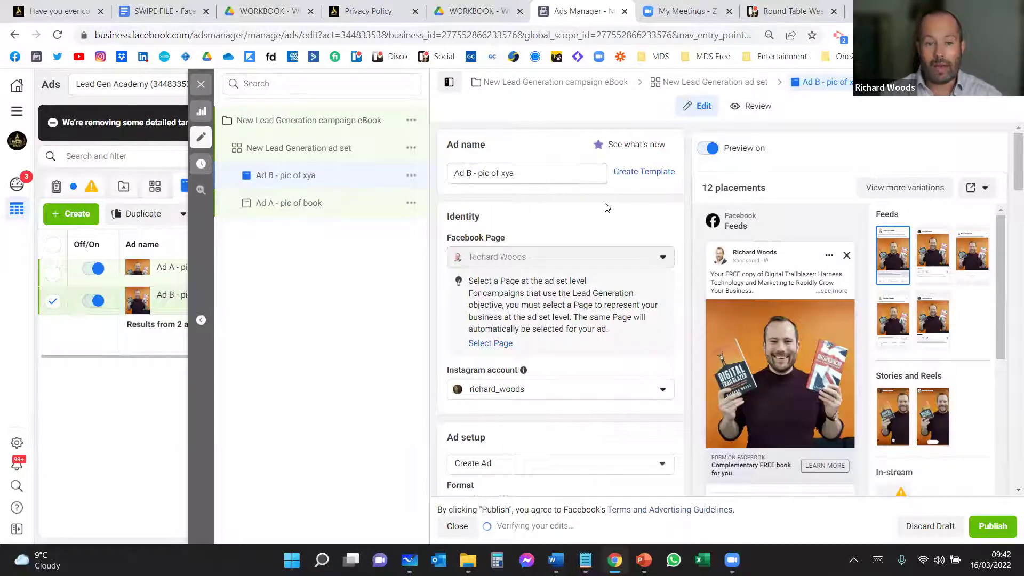
scroll(640, 263, down, 7)
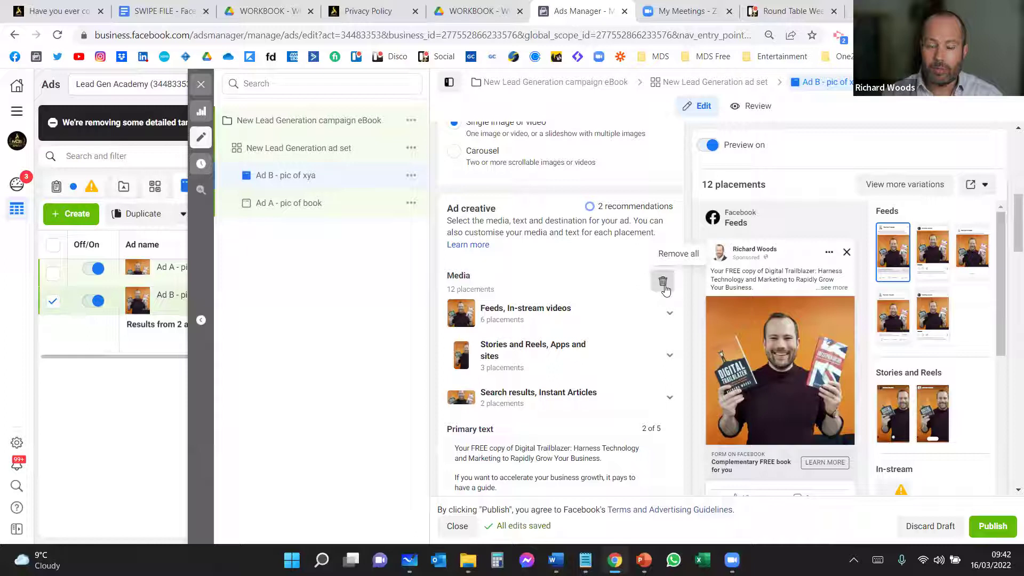
- Replace Ad B's media with the Digital Trailblazer stage photo
click(663, 283)
click(483, 295)
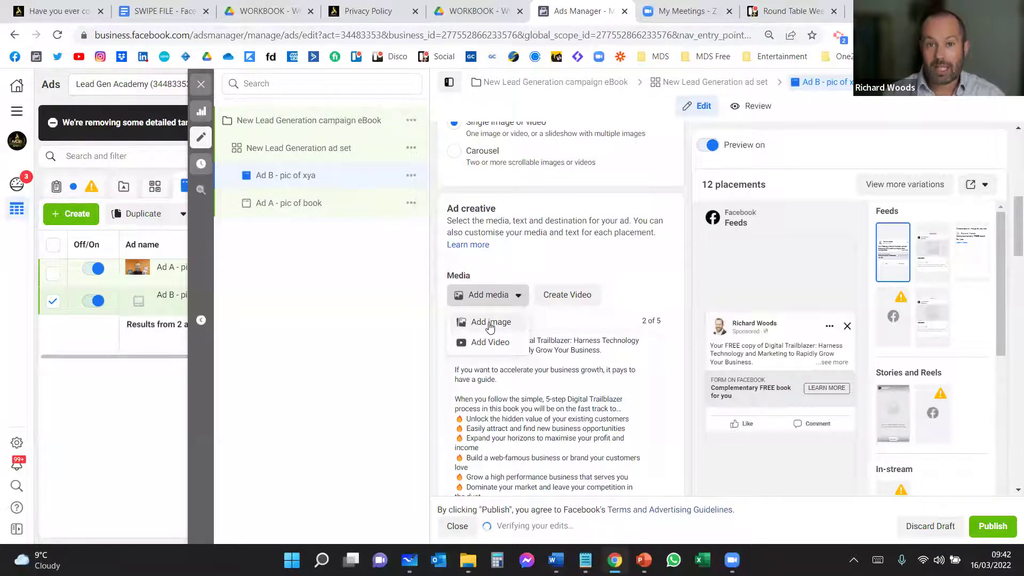
click(490, 323)
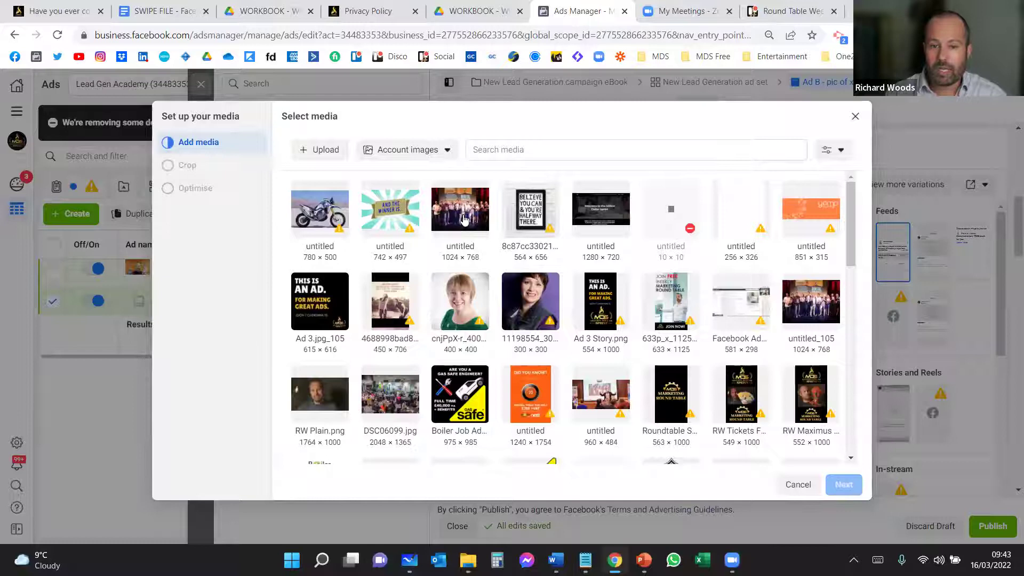
click(464, 219)
click(843, 484)
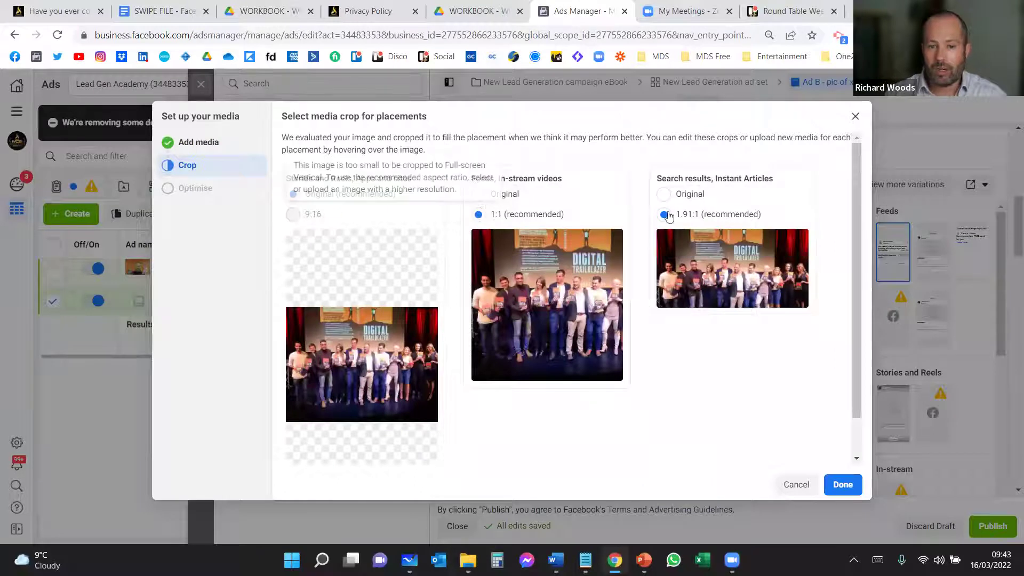
- Use Ad 3.jpg_105 for the Stories and Reels placements and apply the media
mouse_move(540, 317)
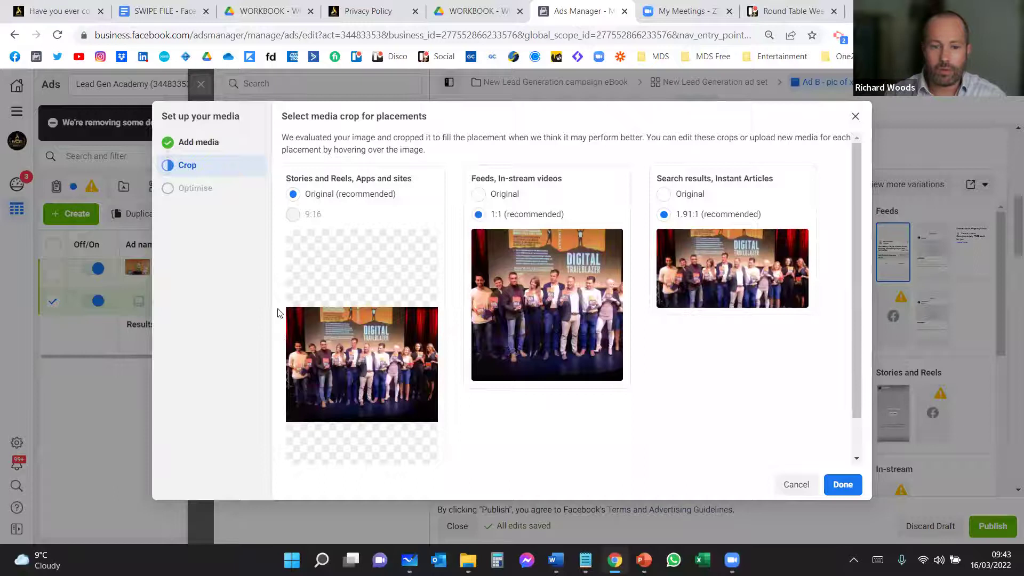
mouse_move(321, 297)
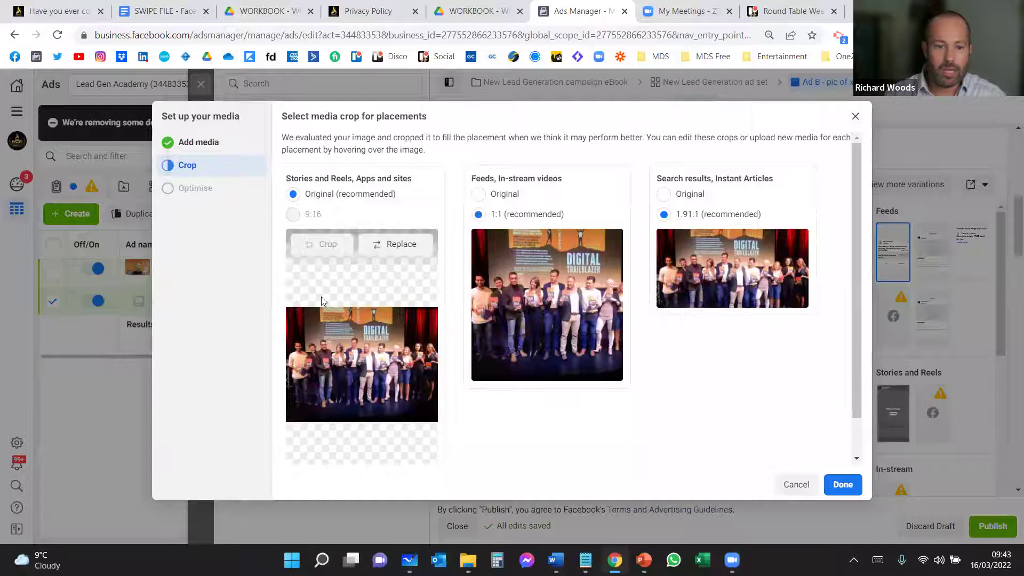
click(412, 244)
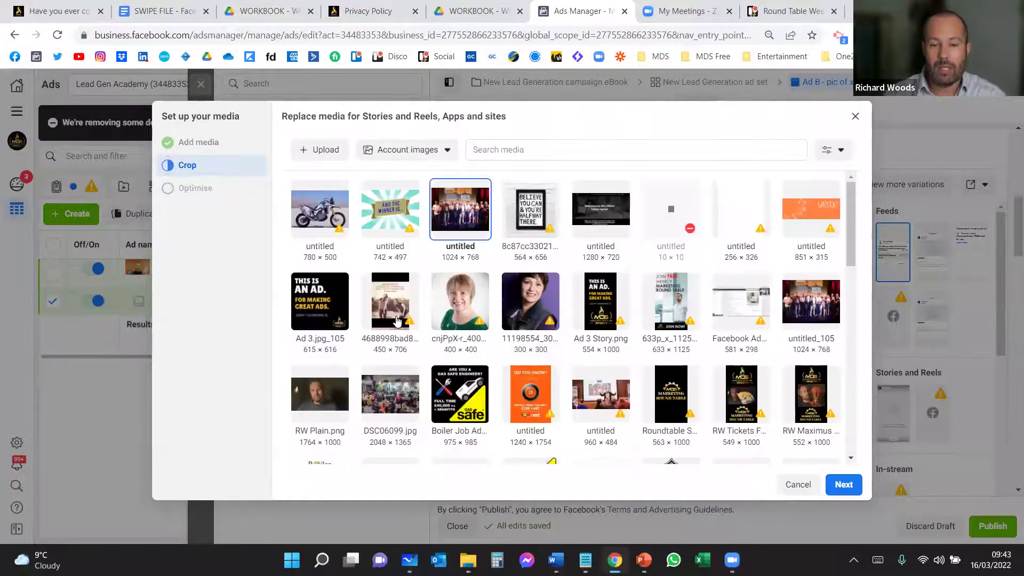
click(313, 297)
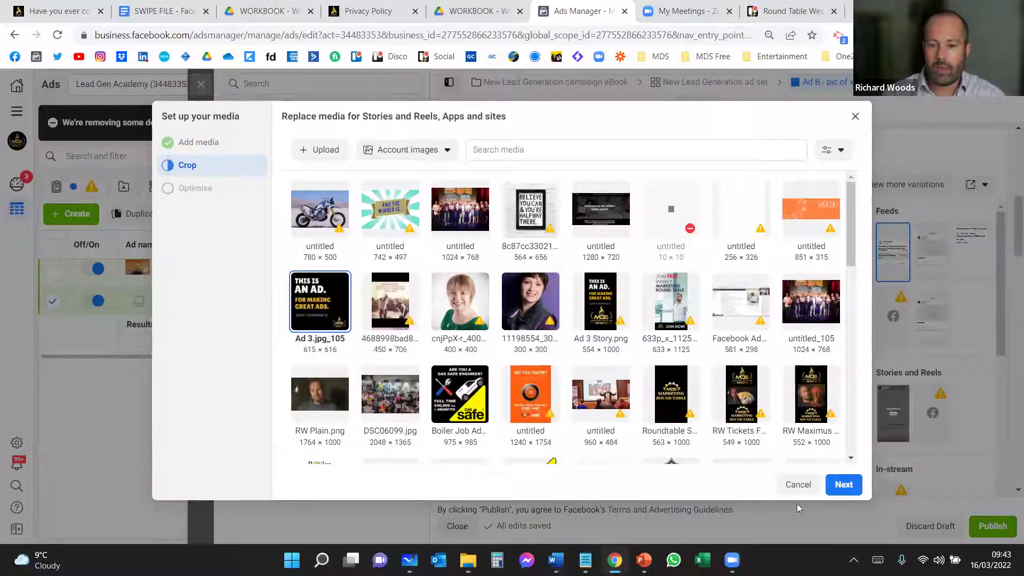
click(844, 485)
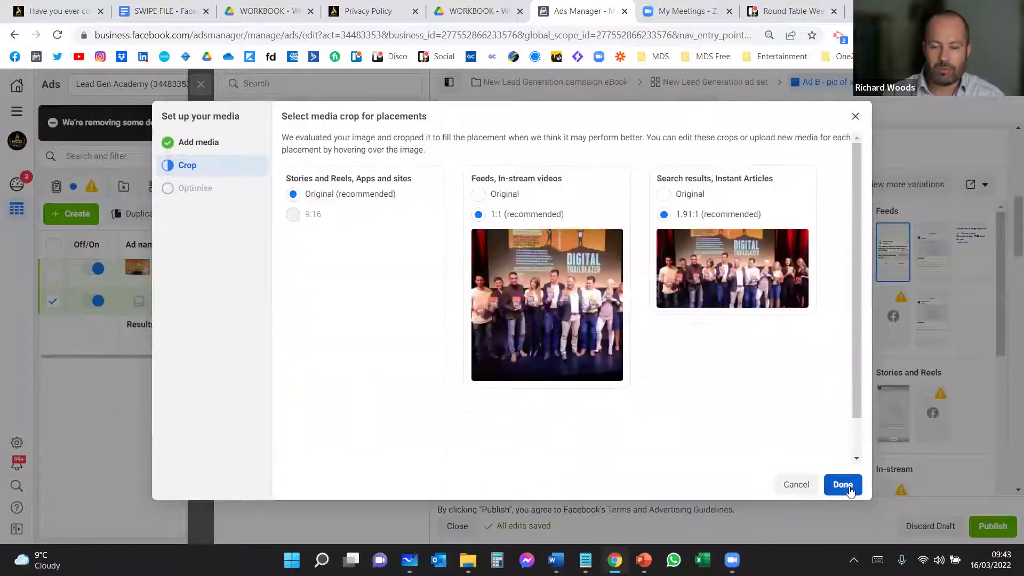
mouse_move(354, 418)
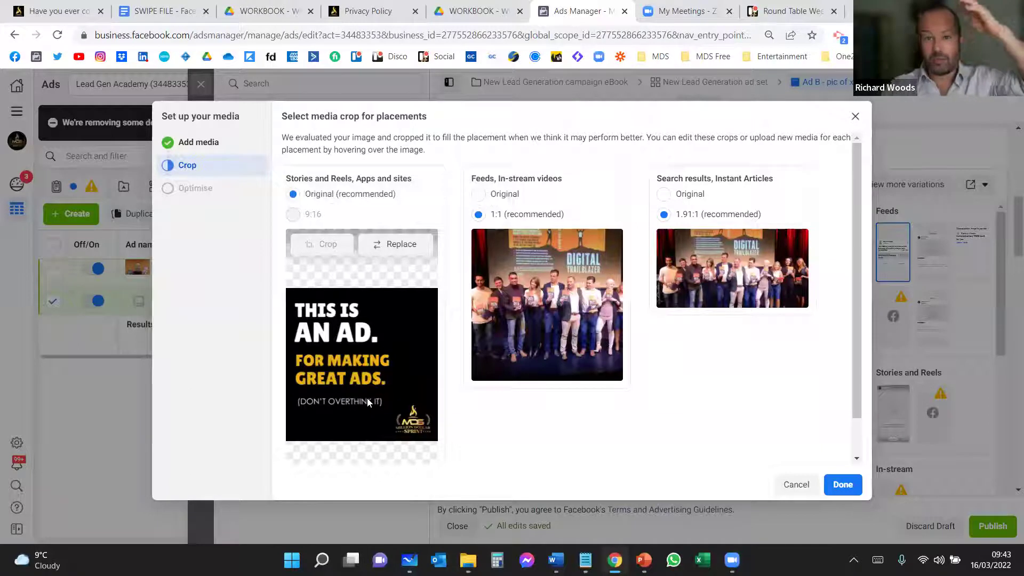
click(843, 483)
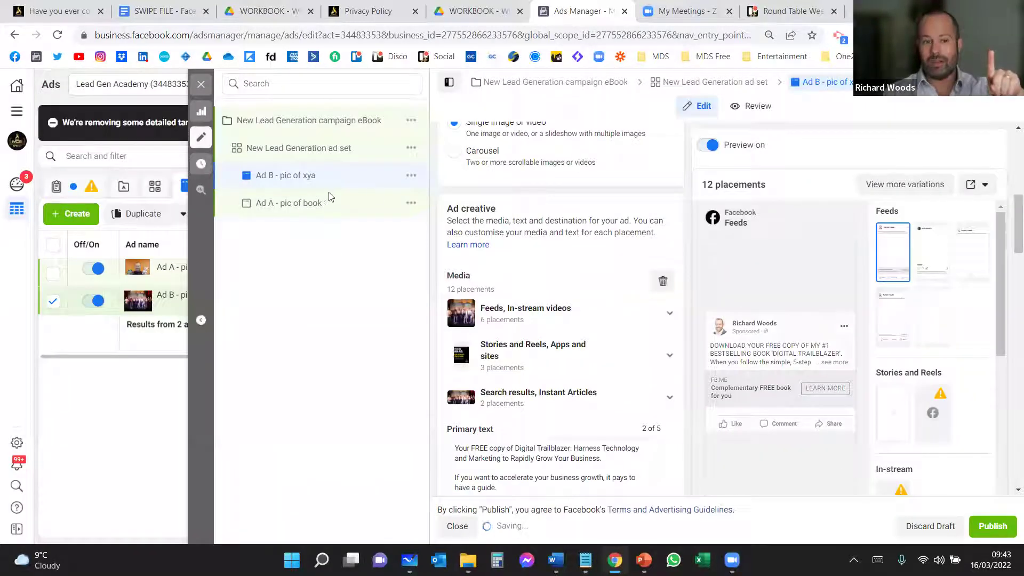